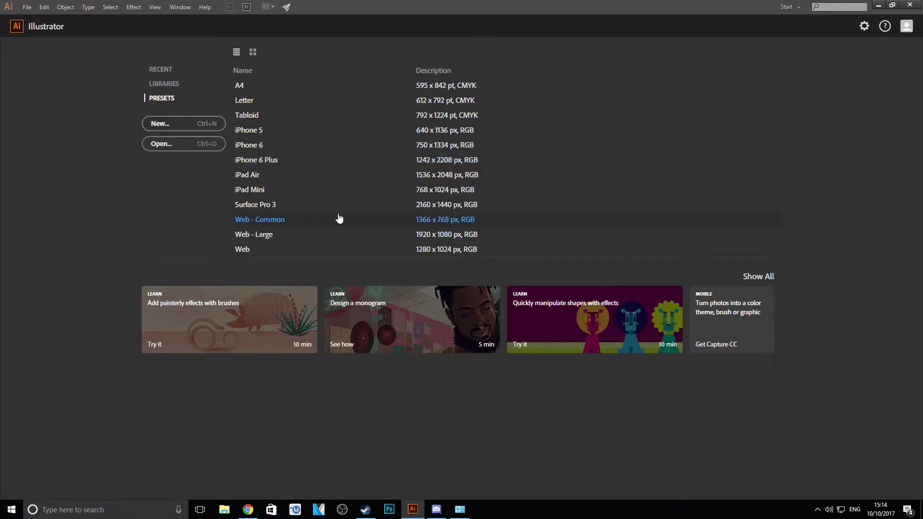
Step: Create a new document from the Web - Large preset (1920 x 1080 px, RGB) and activate the Type tool
{"action": "left_click", "coordinate": [348, 240]}
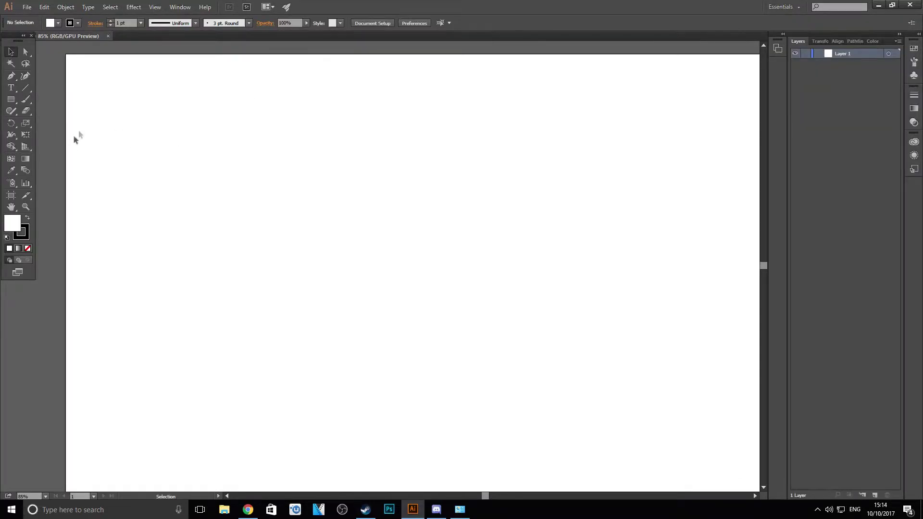
{"action": "left_click", "coordinate": [11, 87]}
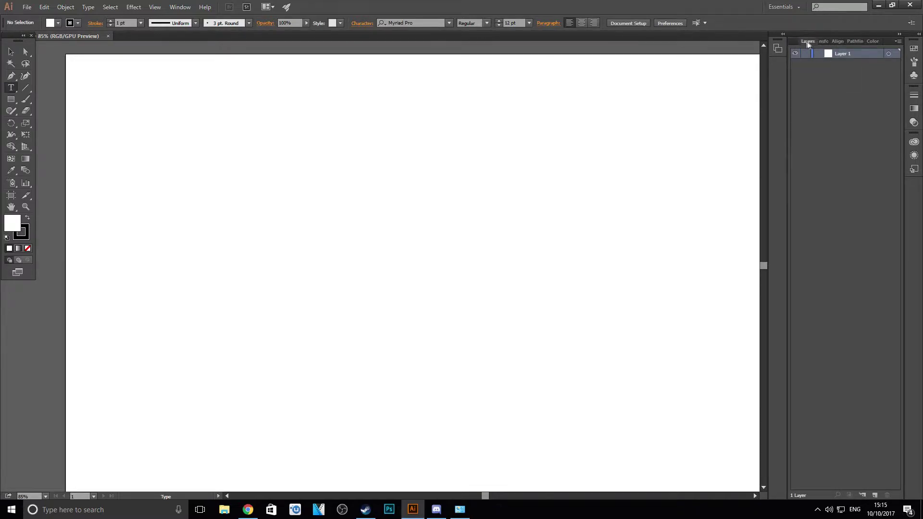
Step: Display the Pathfinder panel and return to the Layers panel
{"action": "left_click", "coordinate": [852, 42]}
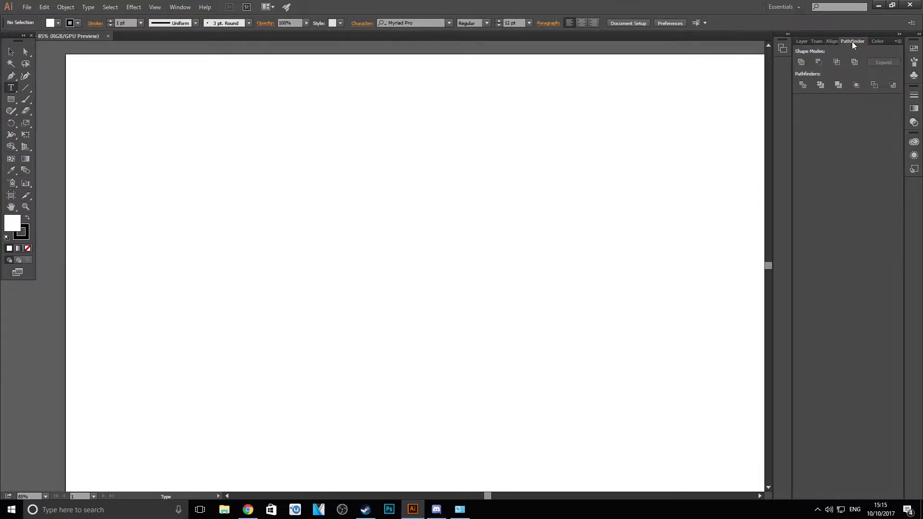
{"action": "left_click", "coordinate": [806, 42]}
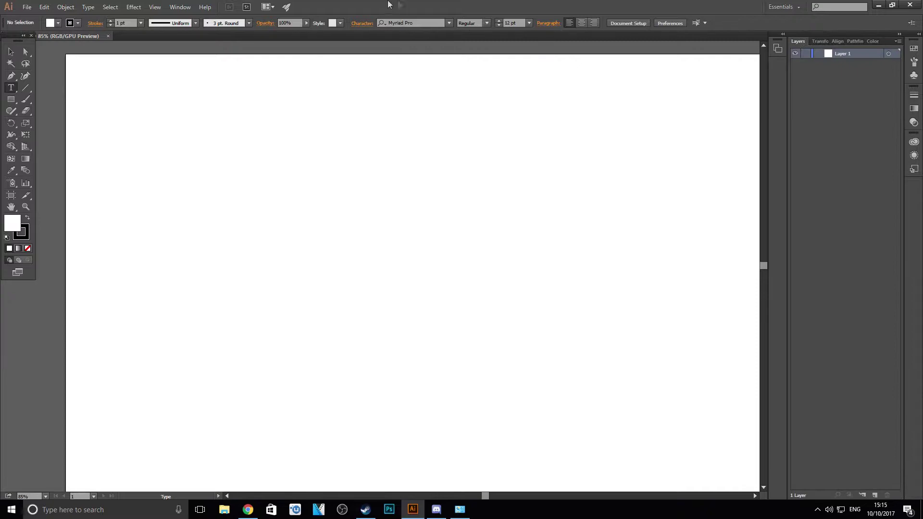
{"action": "left_click", "coordinate": [179, 7]}
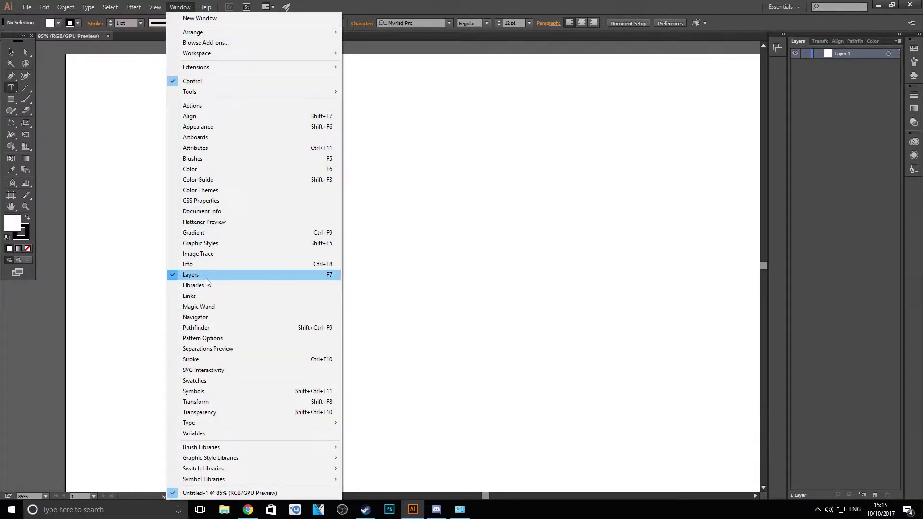
{"action": "left_click", "coordinate": [211, 330]}
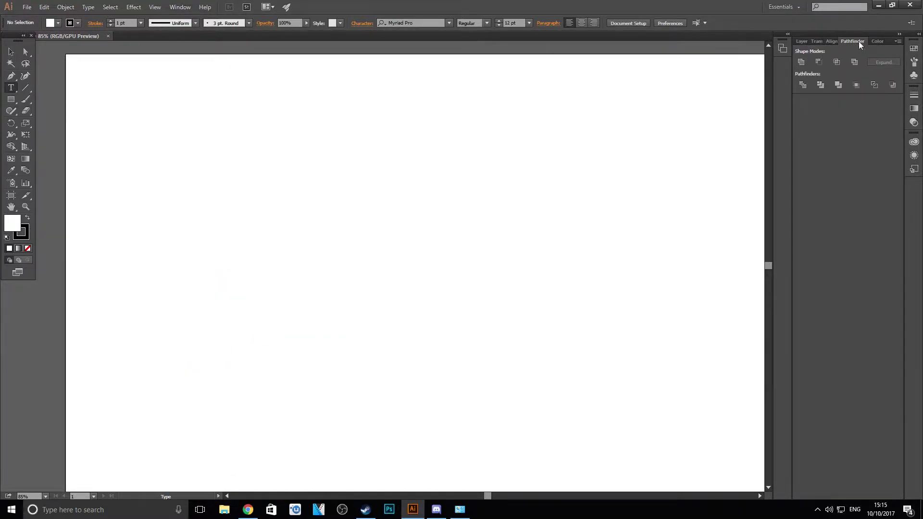
{"action": "left_click", "coordinate": [808, 41]}
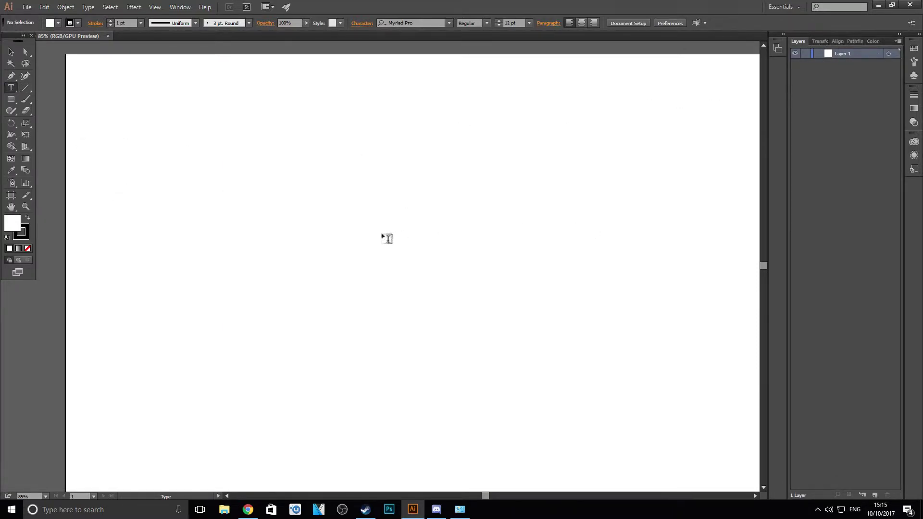
Step: Add a single line of text reading YOUR at 72 pt near the middle of the artboard
{"action": "left_click", "coordinate": [388, 237]}
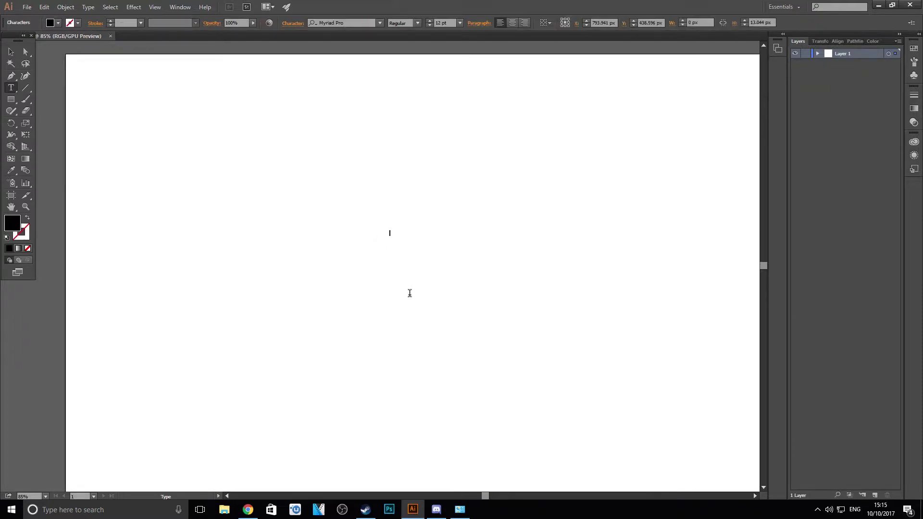
{"action": "left_click", "coordinate": [460, 24]}
{"action": "left_click", "coordinate": [463, 198]}
{"action": "type", "text": "YOUR"}
{"action": "key", "text": "Return"}
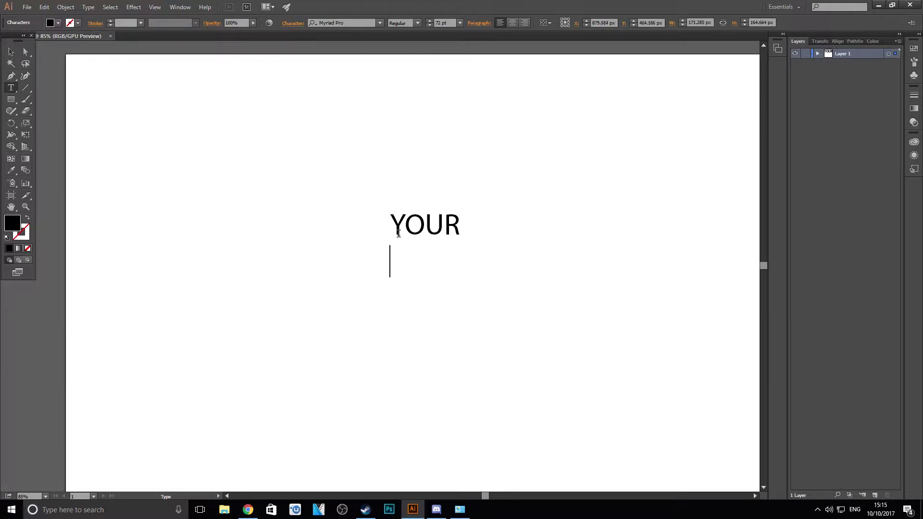
{"action": "key", "text": "BackSpace"}
Step: Set the font of the word YOUR to Nexa Bold
{"action": "left_click_drag", "start_coordinate": [462, 224], "coordinate": [394, 145]}
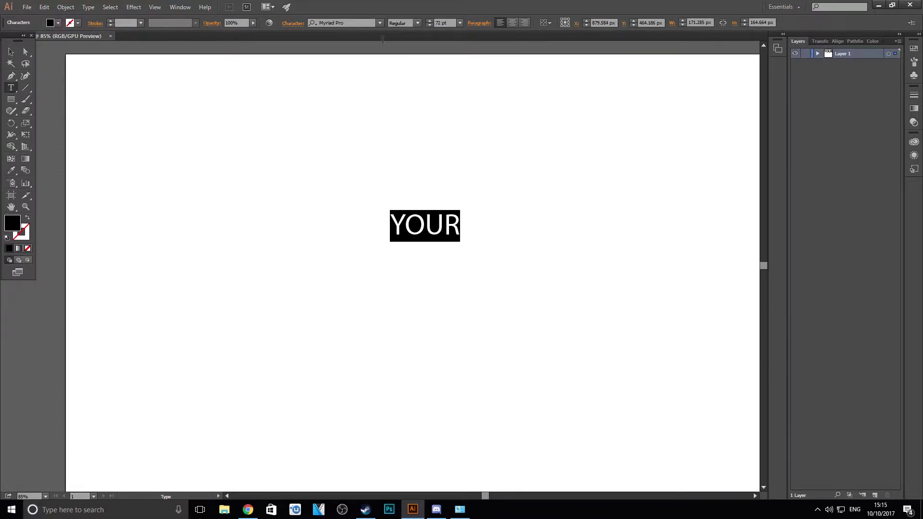
{"action": "left_click", "coordinate": [379, 23]}
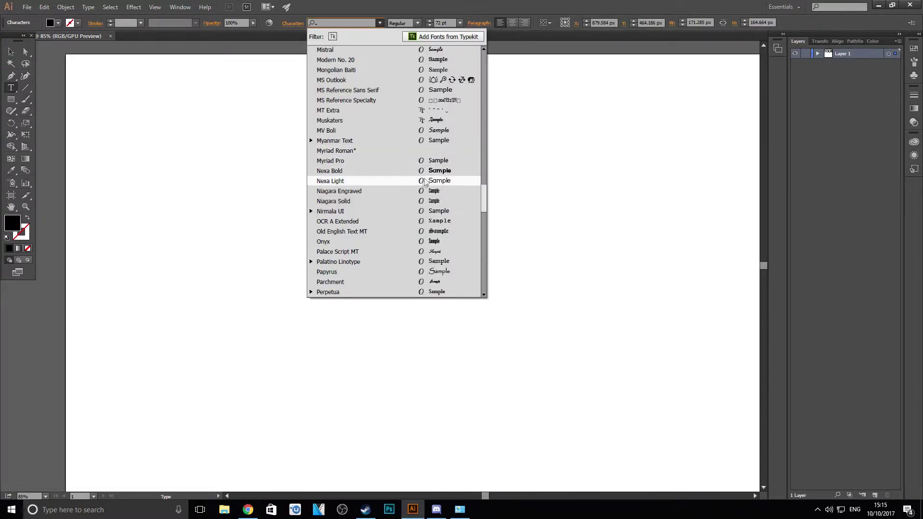
{"action": "left_click", "coordinate": [427, 172]}
{"action": "left_click", "coordinate": [457, 233]}
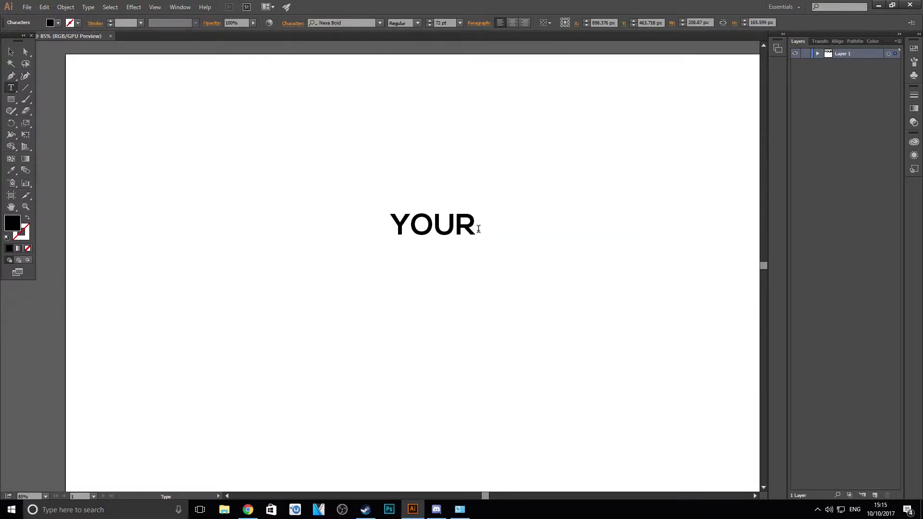
Step: Try the Riffic Free Bold font on the word YOUR
{"action": "left_click_drag", "start_coordinate": [479, 225], "coordinate": [393, 219]}
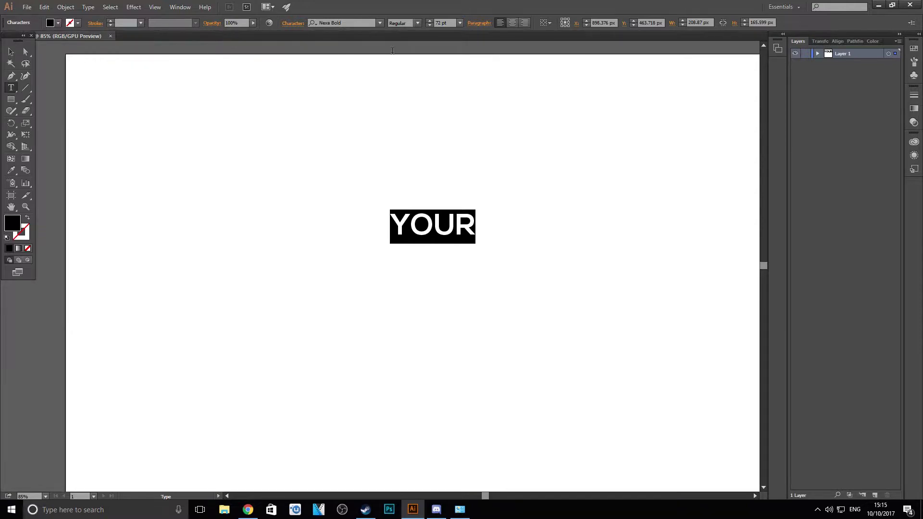
{"action": "left_click", "coordinate": [379, 23]}
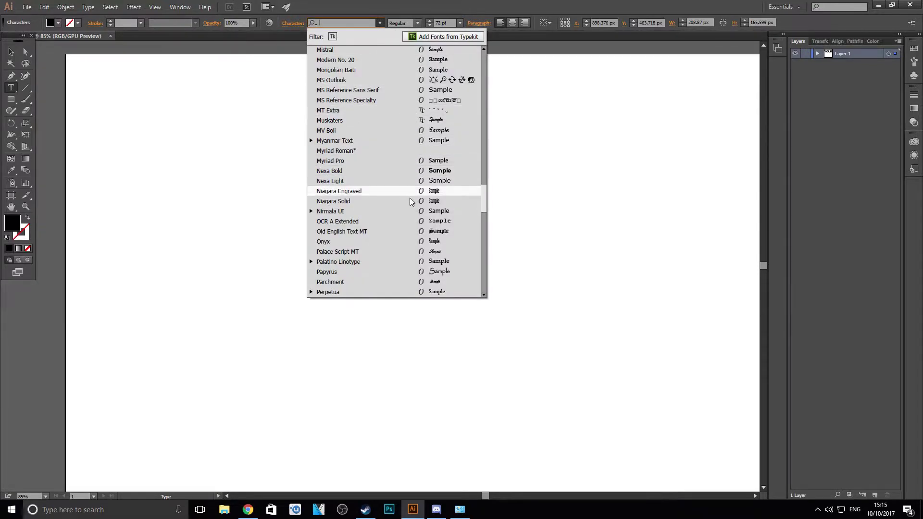
{"action": "scroll", "coordinate": [419, 233], "scroll_direction": "down", "scroll_amount": 1}
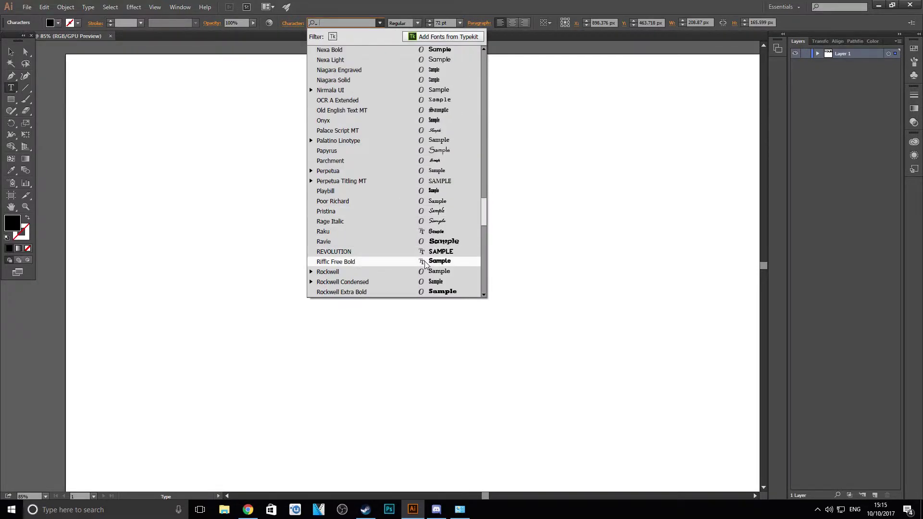
{"action": "left_click", "coordinate": [412, 263]}
{"action": "left_click", "coordinate": [481, 221]}
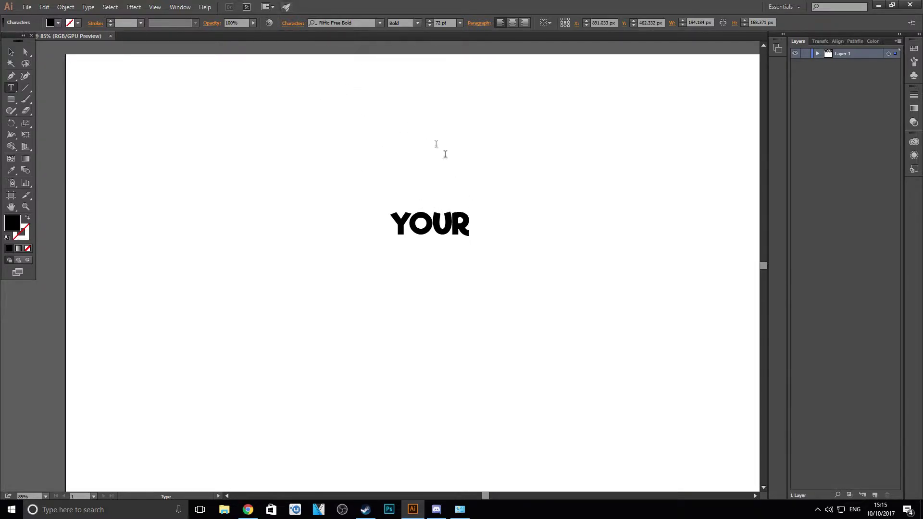
Step: Browse the installed fonts and change the word YOUR back to Nexa Bold
{"action": "left_click_drag", "start_coordinate": [472, 221], "coordinate": [373, 226]}
{"action": "left_click", "coordinate": [380, 22]}
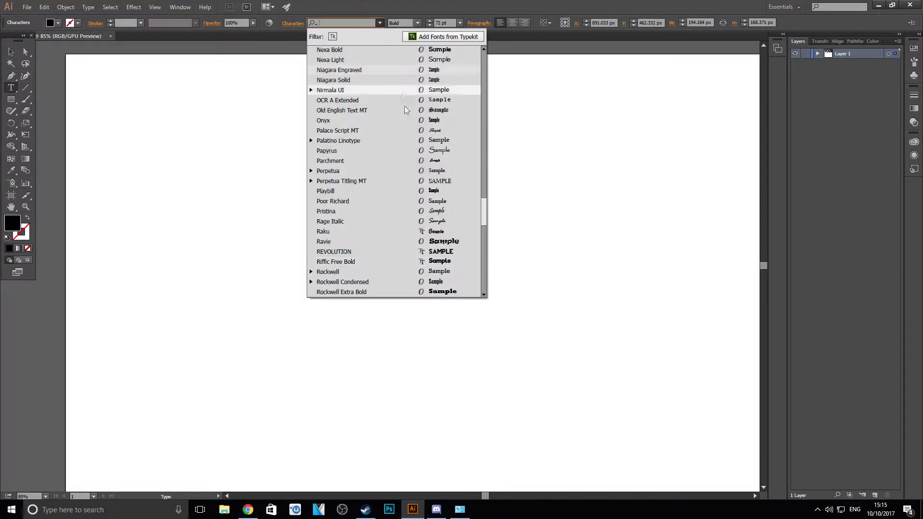
{"action": "scroll", "coordinate": [423, 245], "scroll_direction": "up", "scroll_amount": 7}
{"action": "scroll", "coordinate": [422, 240], "scroll_direction": "up", "scroll_amount": 15}
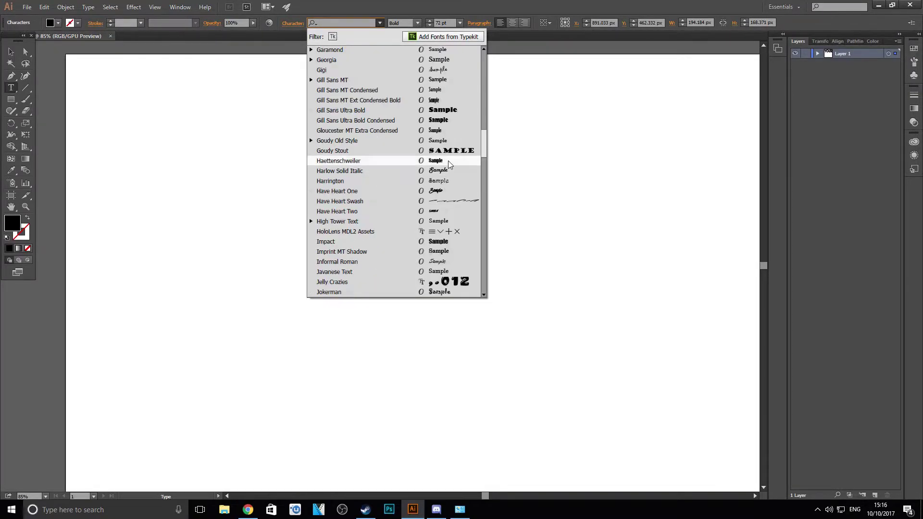
{"action": "scroll", "coordinate": [447, 149], "scroll_direction": "up", "scroll_amount": 8}
{"action": "scroll", "coordinate": [451, 152], "scroll_direction": "up", "scroll_amount": 10}
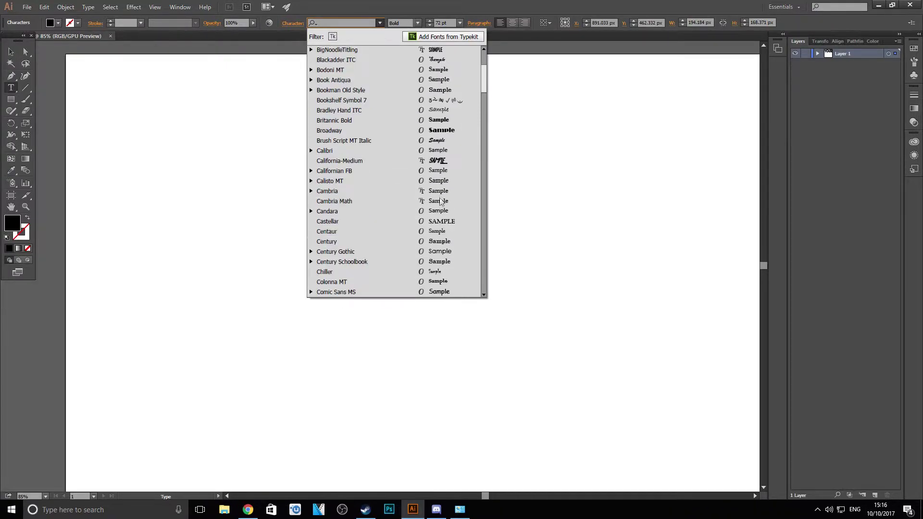
{"action": "scroll", "coordinate": [447, 134], "scroll_direction": "up", "scroll_amount": 5}
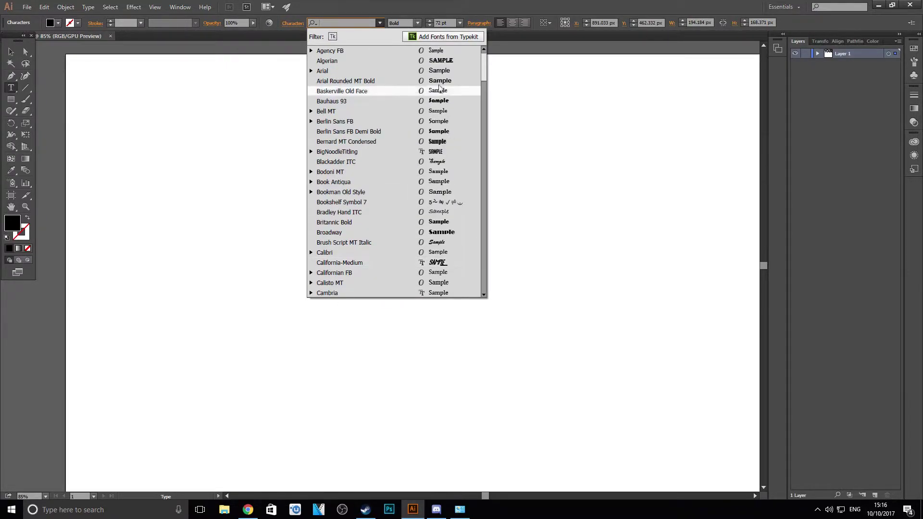
{"action": "scroll", "coordinate": [434, 235], "scroll_direction": "down", "scroll_amount": 5}
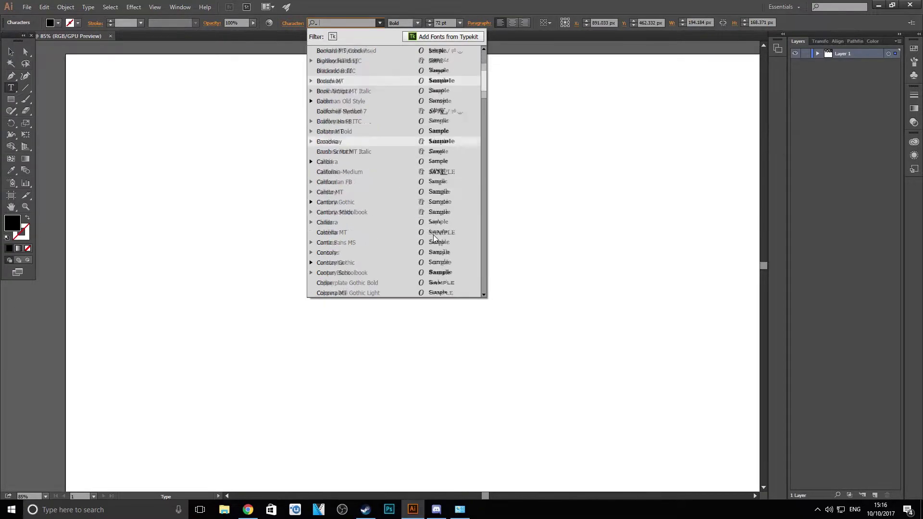
{"action": "scroll", "coordinate": [434, 234], "scroll_direction": "down", "scroll_amount": 8}
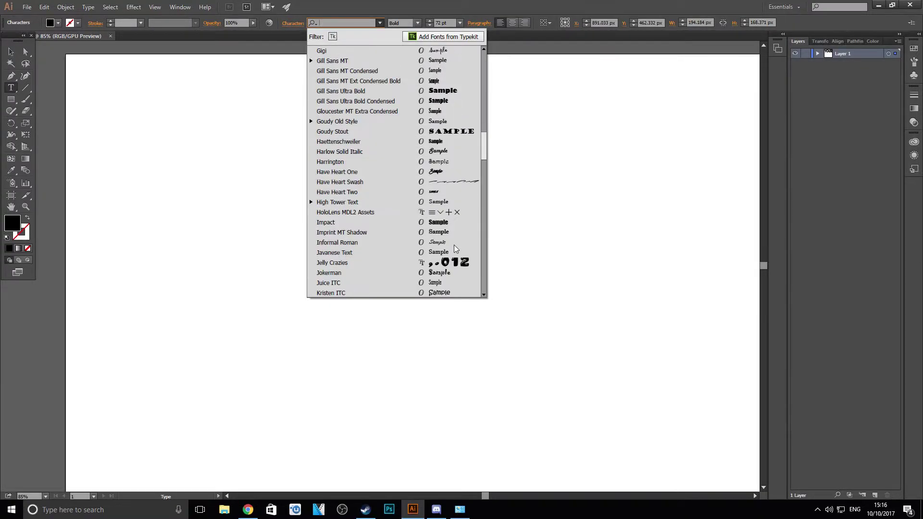
{"action": "scroll", "coordinate": [446, 229], "scroll_direction": "down", "scroll_amount": 10}
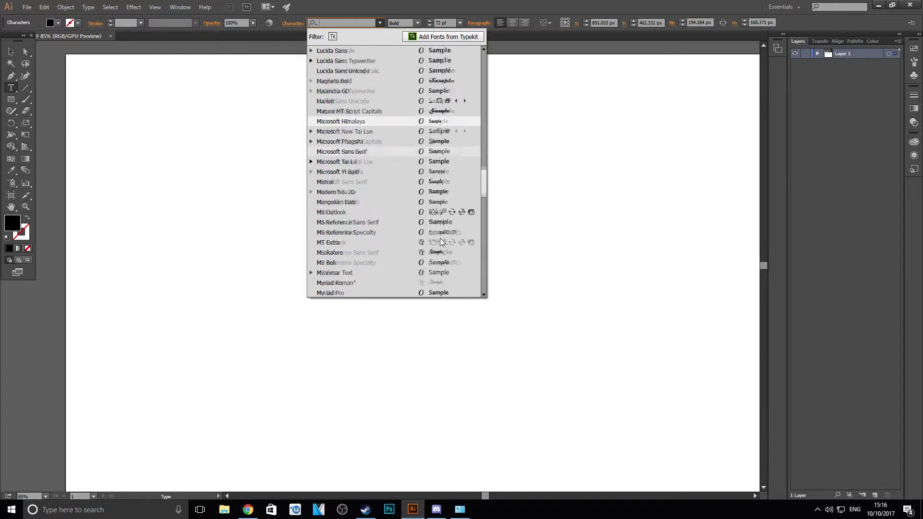
{"action": "scroll", "coordinate": [439, 238], "scroll_direction": "down", "scroll_amount": 3}
{"action": "left_click", "coordinate": [448, 245]}
{"action": "left_click", "coordinate": [452, 223]}
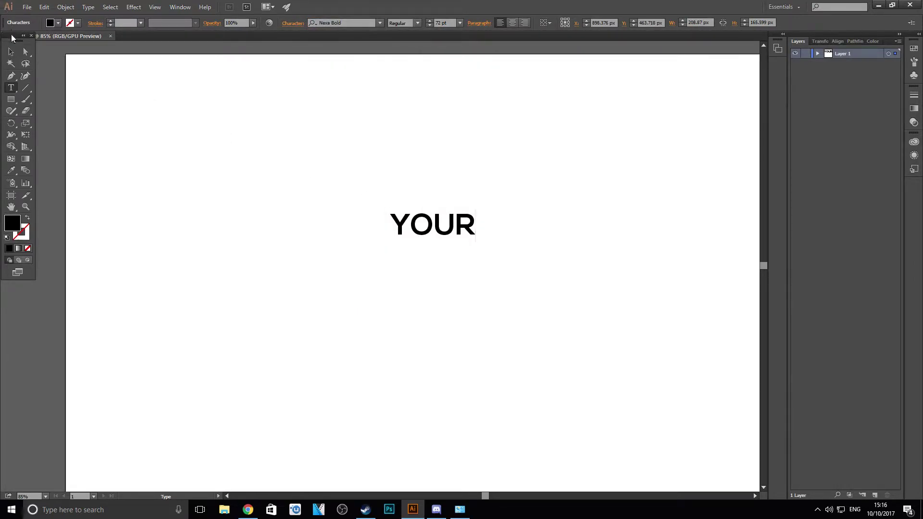
Step: Duplicate the YOUR text object directly beneath the original
{"action": "left_click", "coordinate": [12, 52]}
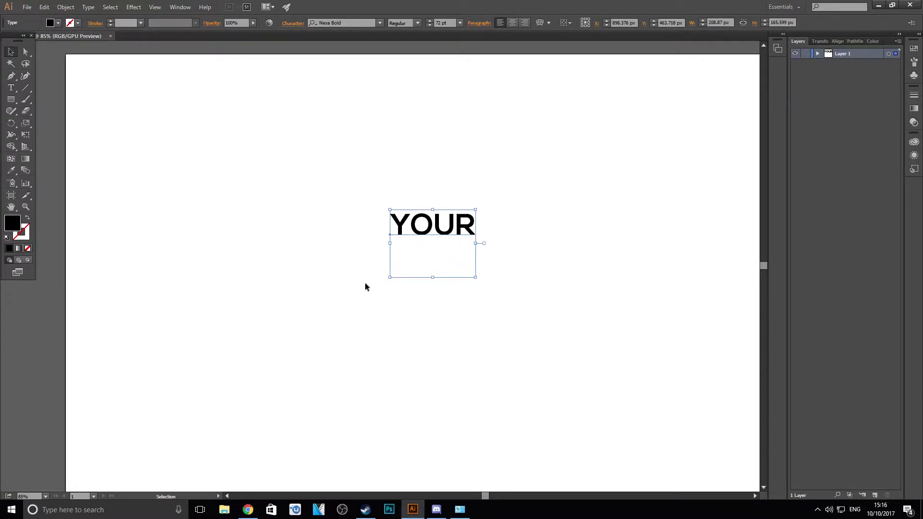
{"action": "left_click_drag", "start_coordinate": [407, 224], "coordinate": [407, 250]}
{"action": "left_click", "coordinate": [516, 265]}
Step: Replace the lower copy's text with NAME and deselect it
{"action": "double_click", "coordinate": [455, 252]}
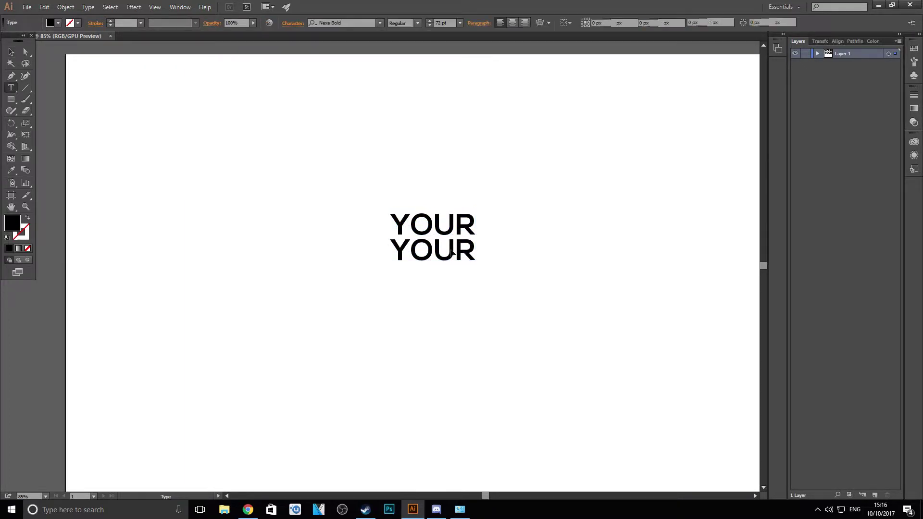
{"action": "double_click", "coordinate": [463, 249]}
{"action": "type", "text": "NAME"}
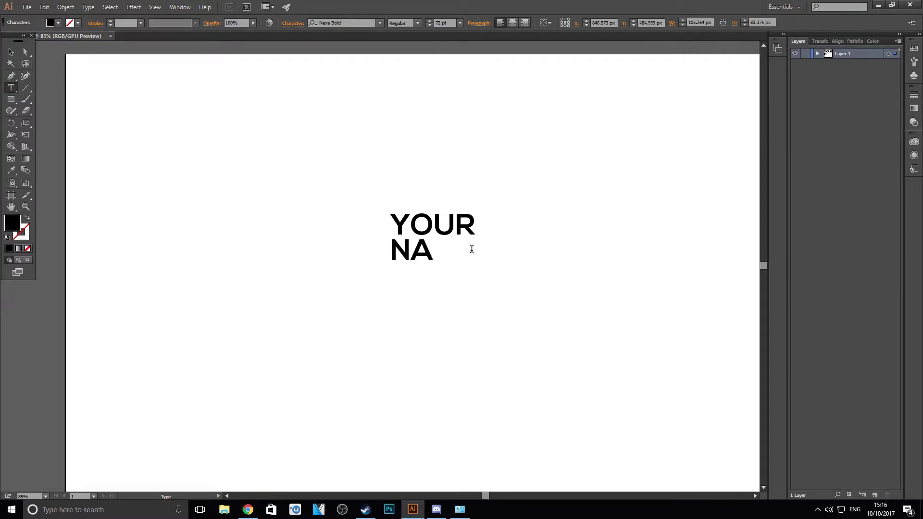
{"action": "left_click", "coordinate": [10, 51]}
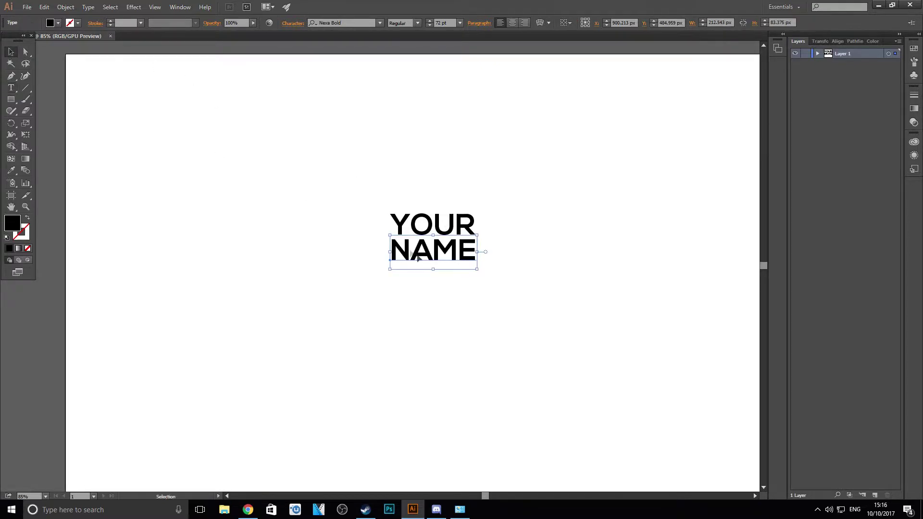
{"action": "left_click", "coordinate": [511, 301]}
Step: Enlarge both words together to about 217 pt and move them back to the middle of the artboard
{"action": "left_click_drag", "start_coordinate": [509, 289], "coordinate": [364, 171]}
{"action": "left_click_drag", "start_coordinate": [477, 277], "coordinate": [654, 461]}
{"action": "left_click_drag", "start_coordinate": [551, 330], "coordinate": [456, 291]}
Step: Resize and reposition NAME beneath YOUR so the two words are about equally wide and line up
{"action": "left_click", "coordinate": [468, 120]}
{"action": "left_click", "coordinate": [451, 305]}
{"action": "left_click_drag", "start_coordinate": [552, 344], "coordinate": [524, 324]}
{"action": "left_click_drag", "start_coordinate": [469, 267], "coordinate": [492, 261]}
{"action": "left_click_drag", "start_coordinate": [531, 322], "coordinate": [550, 332]}
{"action": "left_click", "coordinate": [579, 324]}
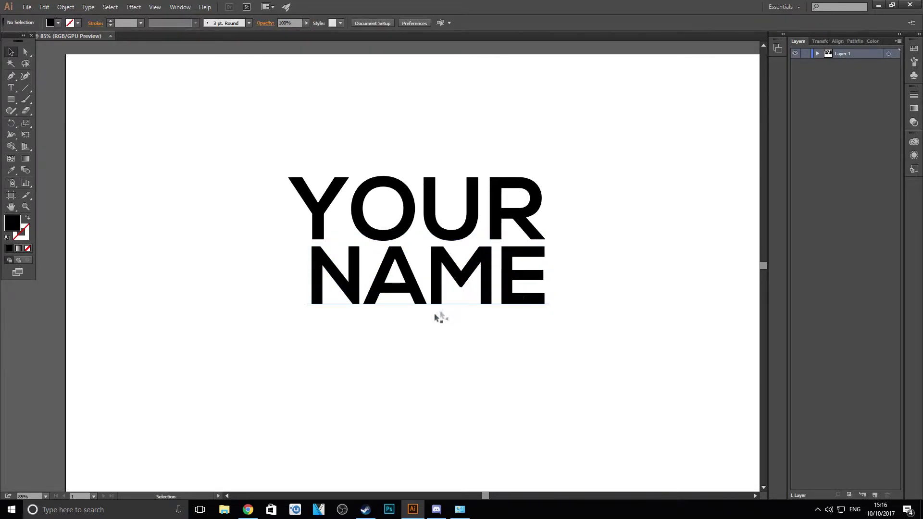
{"action": "left_click_drag", "start_coordinate": [406, 287], "coordinate": [390, 286]}
{"action": "left_click_drag", "start_coordinate": [533, 331], "coordinate": [550, 345]}
{"action": "left_click", "coordinate": [572, 336]}
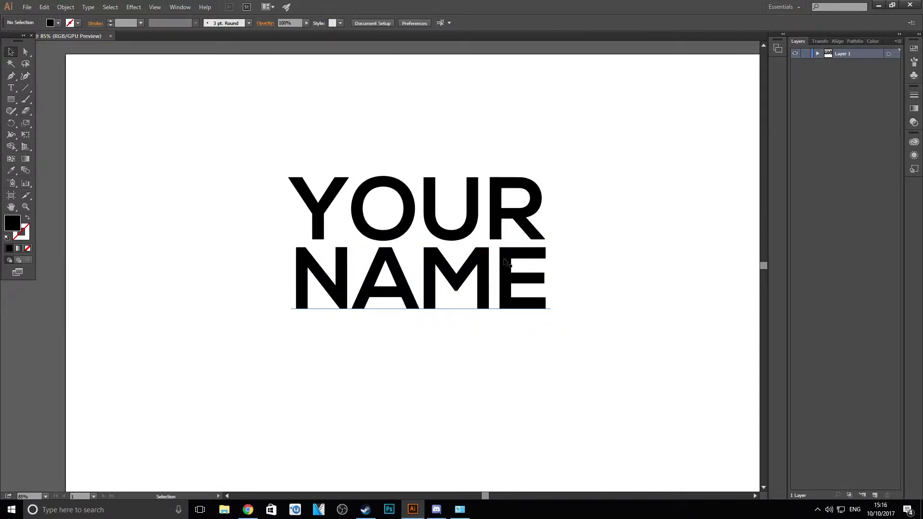
{"action": "left_click", "coordinate": [298, 181]}
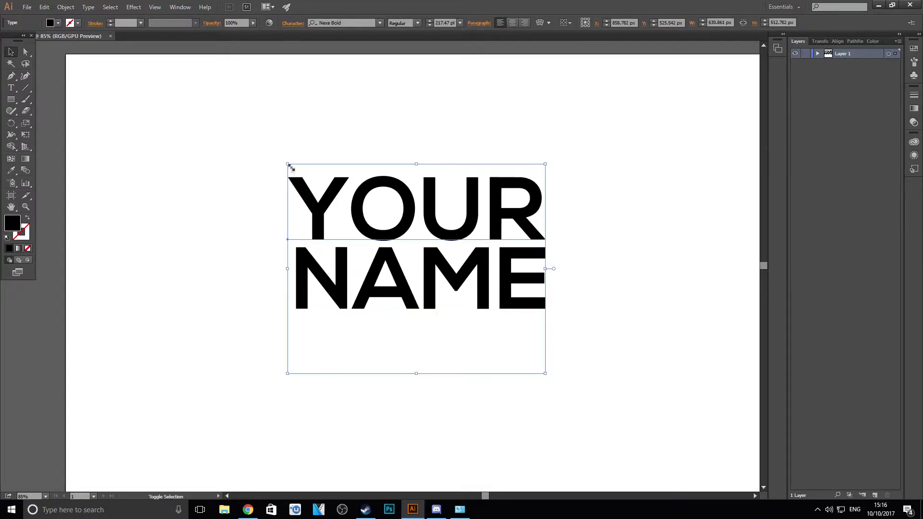
{"action": "left_click", "coordinate": [486, 463]}
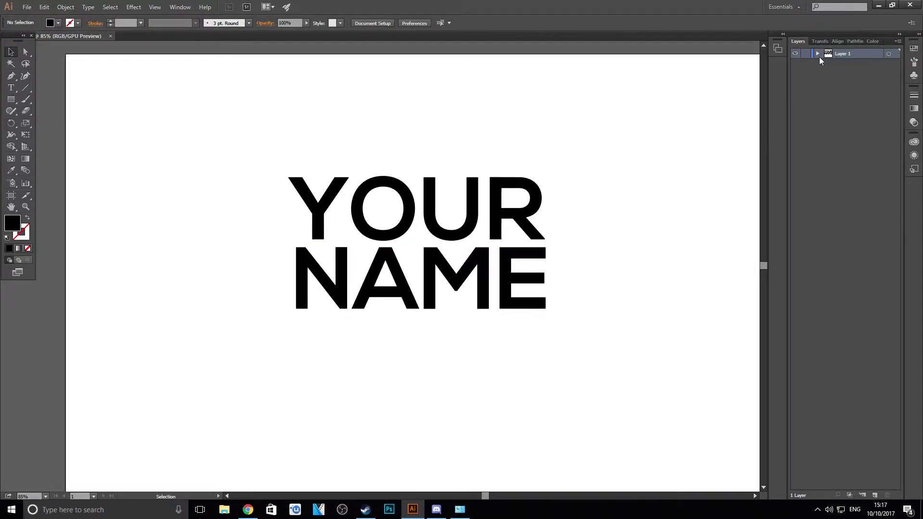
Step: Select both words and expand them into outlines with the Object and Fill options
{"action": "left_click_drag", "start_coordinate": [609, 364], "coordinate": [229, 135]}
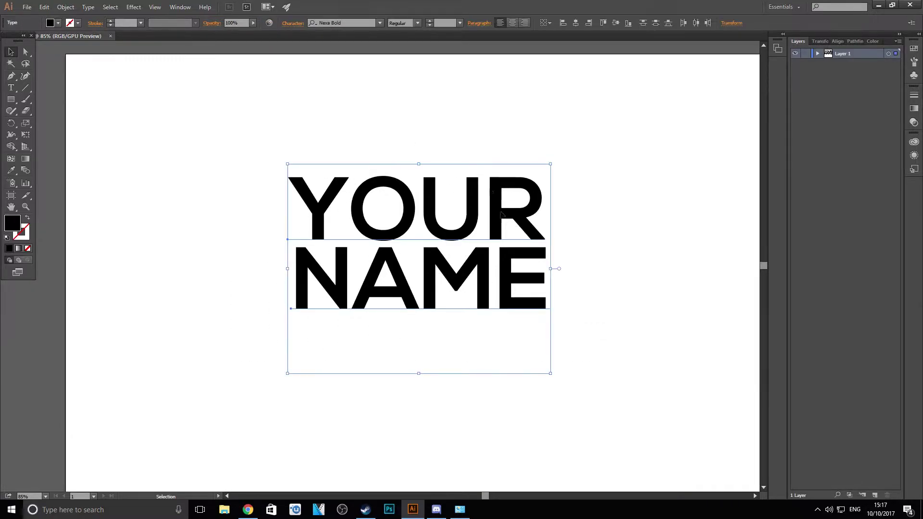
{"action": "left_click", "coordinate": [65, 7]}
{"action": "left_click", "coordinate": [103, 111]}
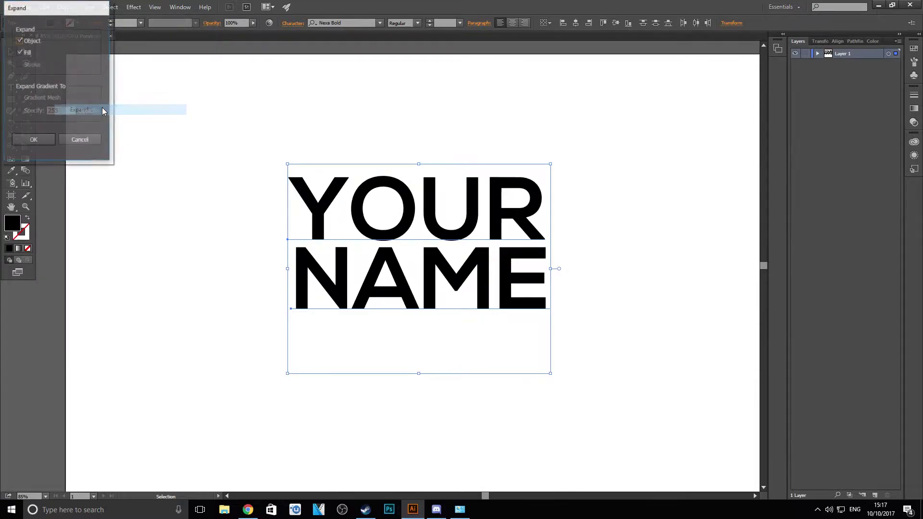
{"action": "left_click", "coordinate": [33, 140]}
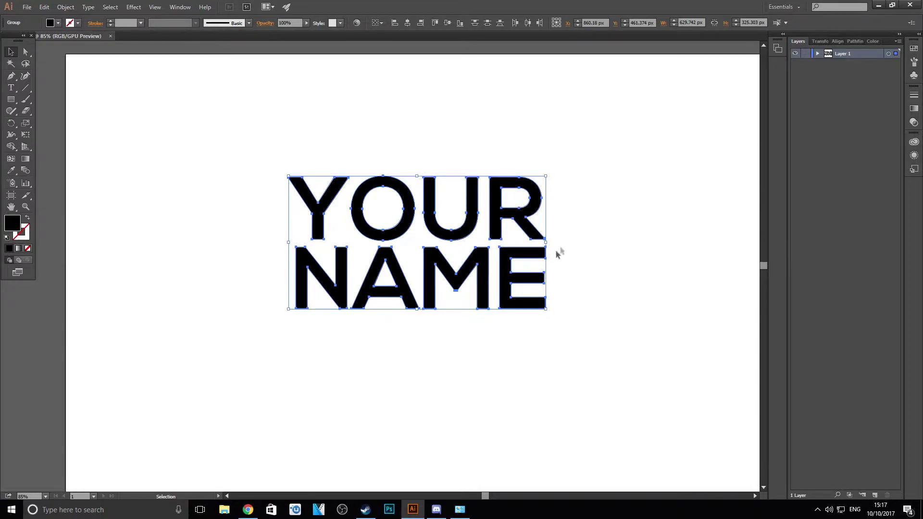
Step: Group the YOUR and NAME outlines into one object and deselect it
{"action": "left_click", "coordinate": [209, 365]}
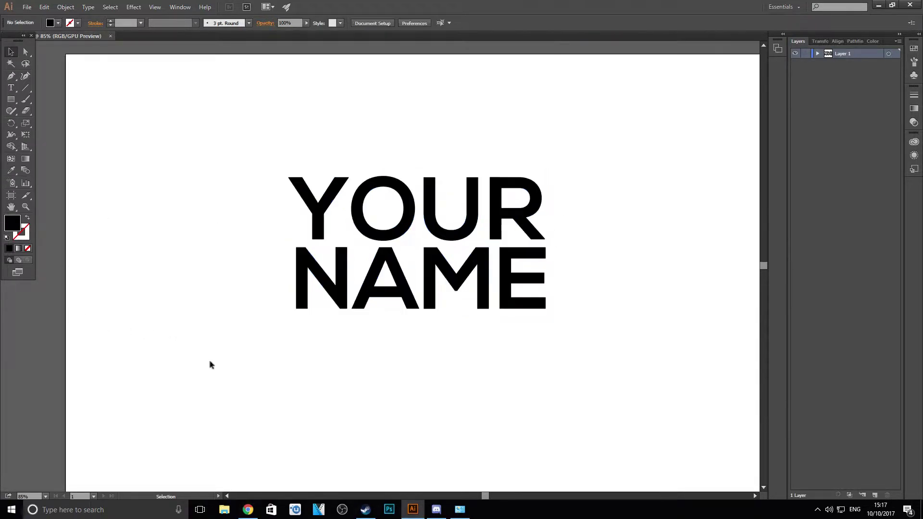
{"action": "left_click_drag", "start_coordinate": [206, 382], "coordinate": [645, 140]}
{"action": "key", "text": "ctrl+g"}
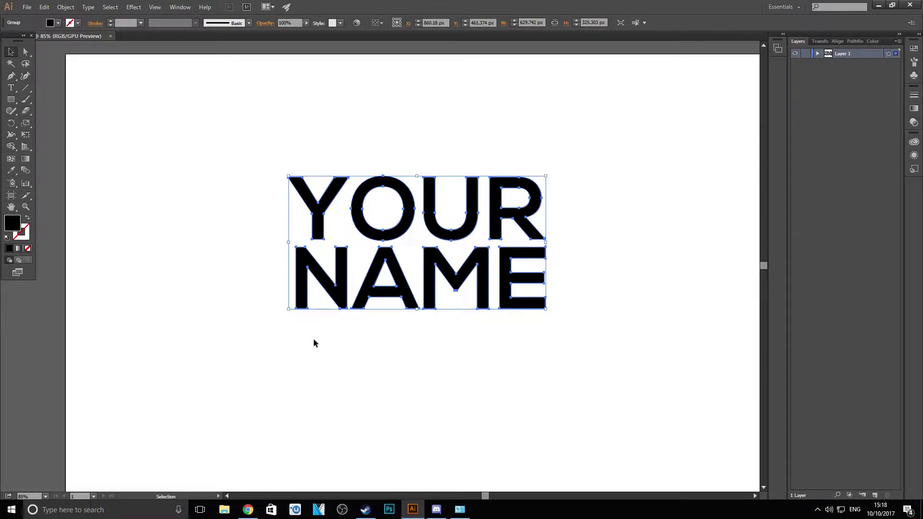
{"action": "left_click", "coordinate": [344, 362]}
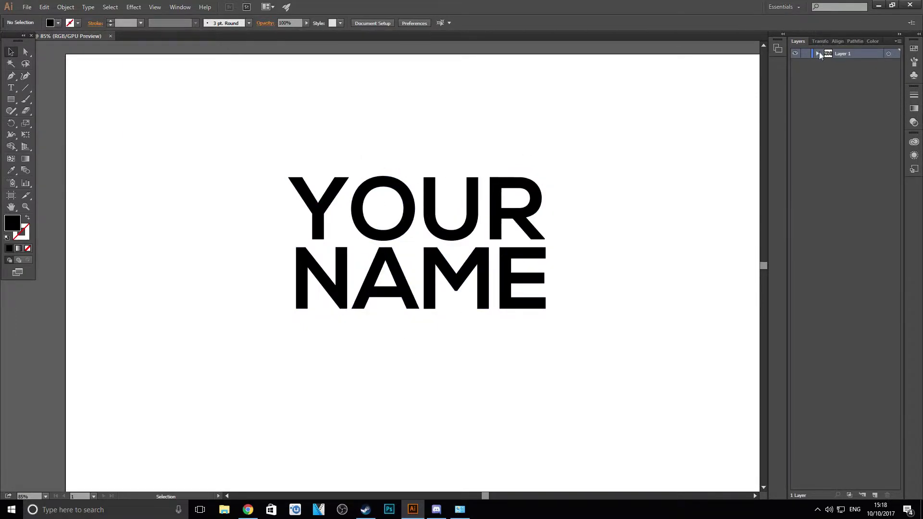
Step: Copy the grouped lettering, paste the copy directly in front of the original, and expand Layer 1 to list both groups
{"action": "left_click_drag", "start_coordinate": [594, 376], "coordinate": [216, 140]}
{"action": "key", "text": "a"}
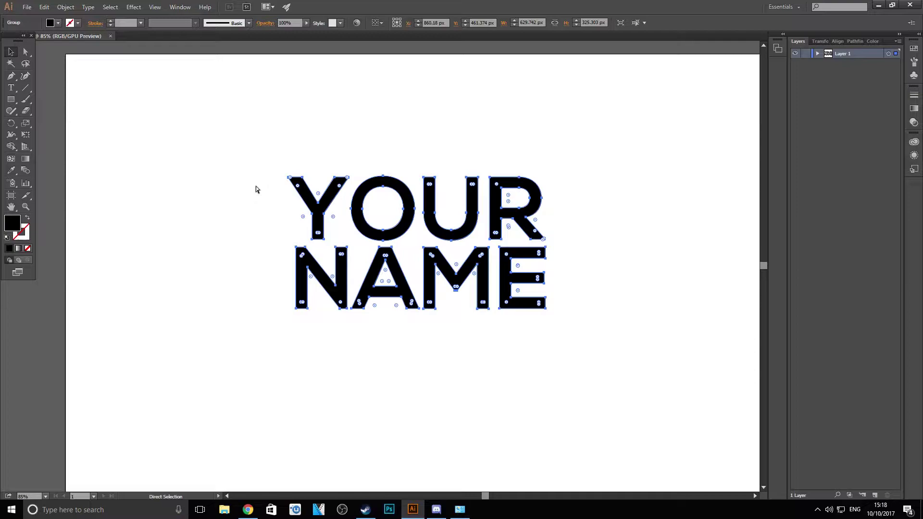
{"action": "key", "text": "v"}
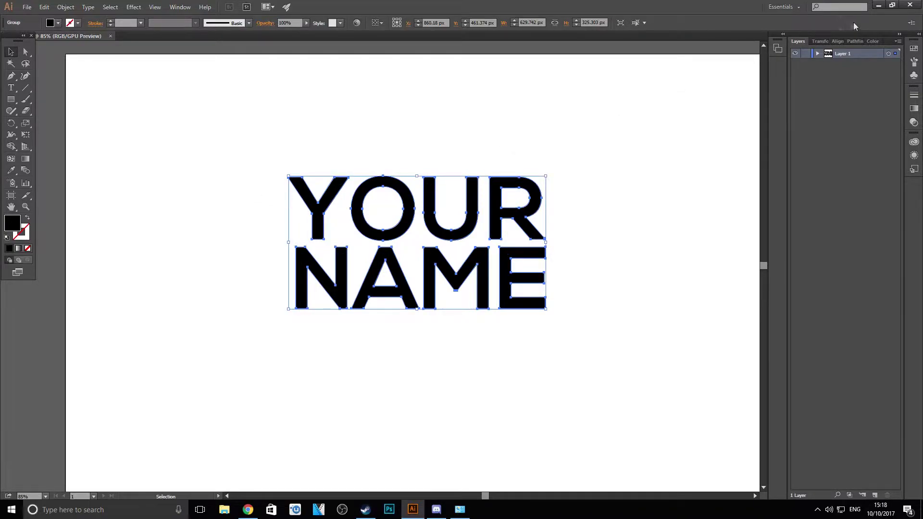
{"action": "left_click", "coordinate": [818, 53]}
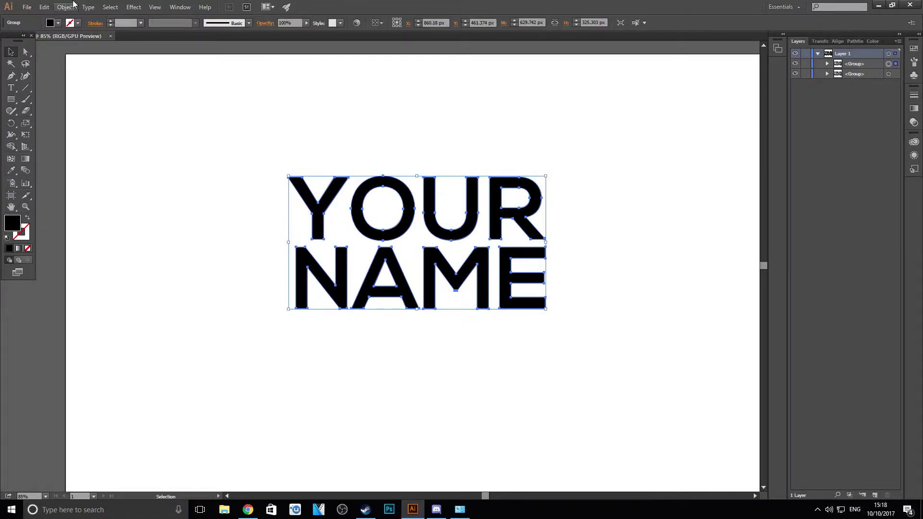
{"action": "left_click", "coordinate": [44, 6]}
{"action": "left_click", "coordinate": [58, 53]}
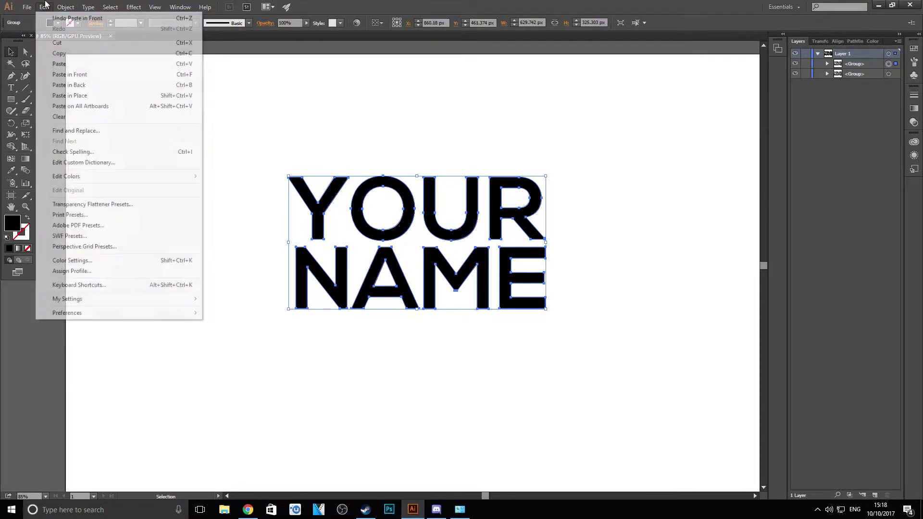
{"action": "left_click", "coordinate": [43, 7]}
{"action": "left_click", "coordinate": [47, 9]}
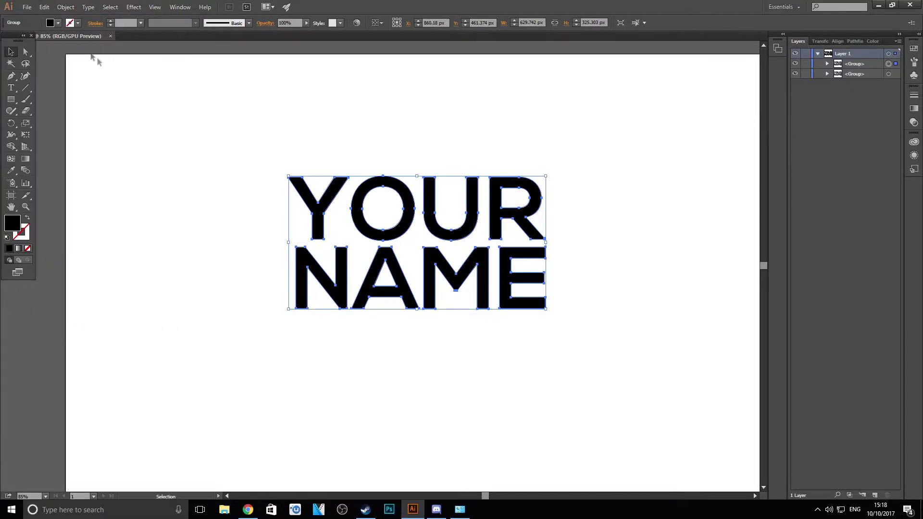
{"action": "left_click", "coordinate": [45, 7]}
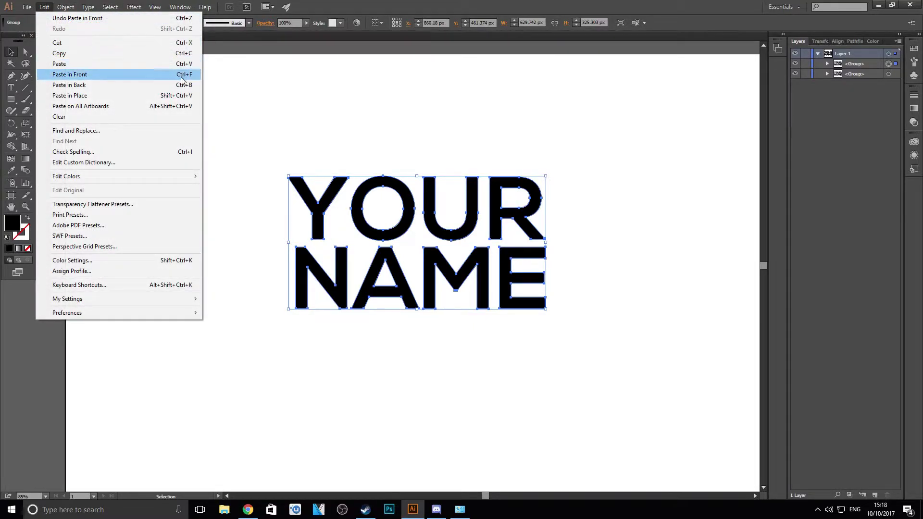
{"action": "left_click", "coordinate": [77, 18]}
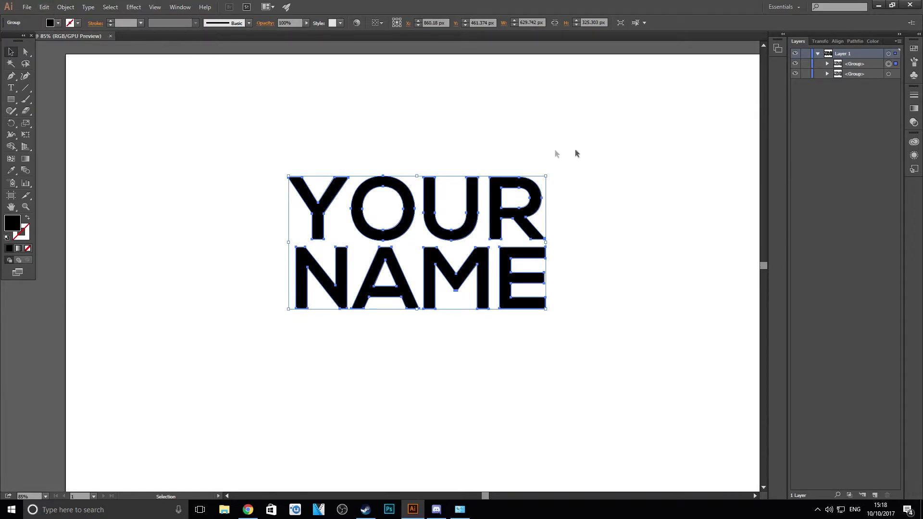
Step: Select the front lettering group and recolour it white by sampling the blank artboard with the Eyedropper
{"action": "left_click", "coordinate": [889, 67]}
{"action": "left_click", "coordinate": [889, 74]}
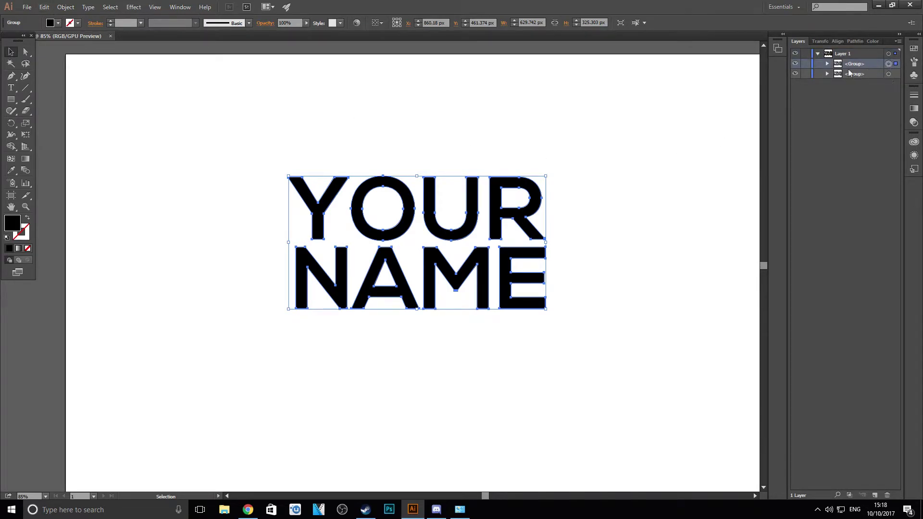
{"action": "left_click", "coordinate": [797, 64]}
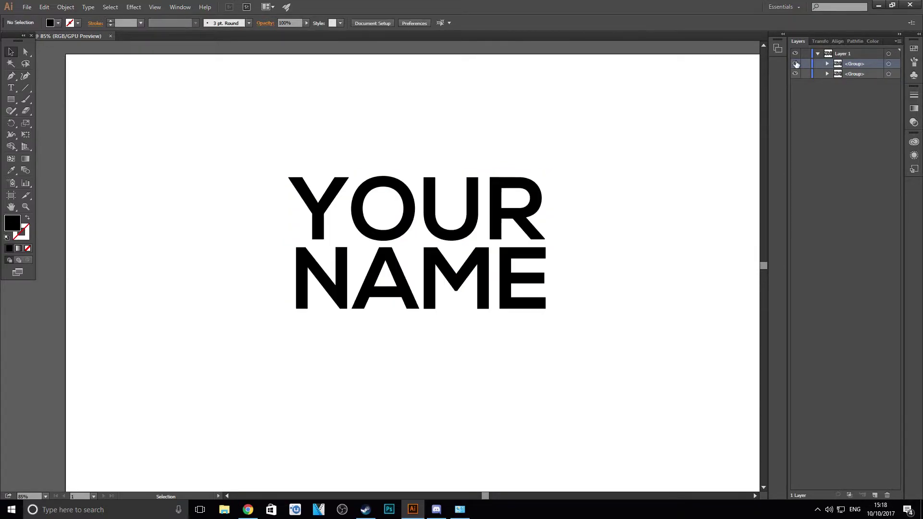
{"action": "left_click", "coordinate": [868, 76], "text": "shift"}
{"action": "left_click", "coordinate": [893, 67]}
{"action": "left_click", "coordinate": [889, 64]}
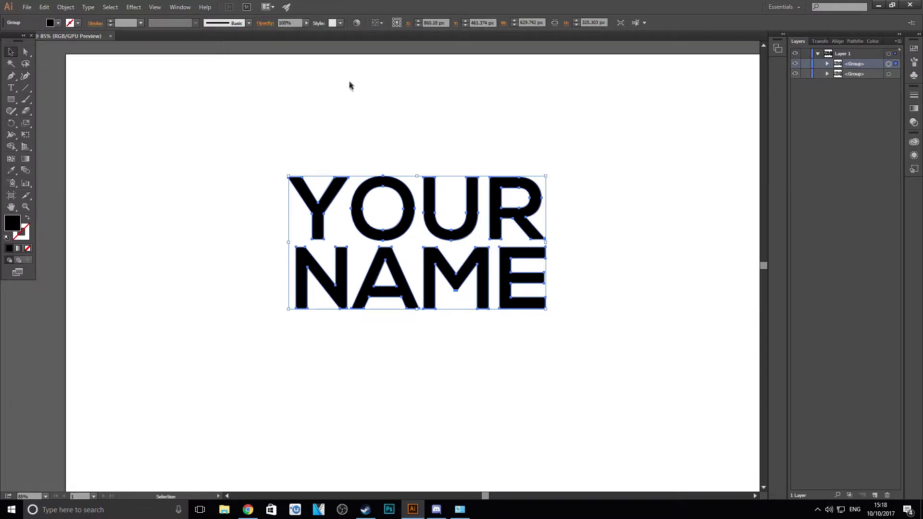
{"action": "left_click", "coordinate": [8, 173]}
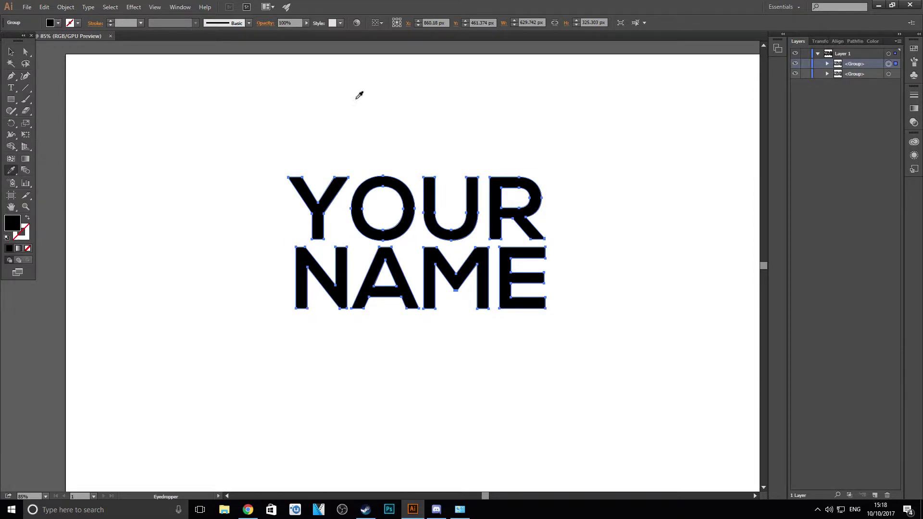
{"action": "left_click", "coordinate": [359, 94]}
{"action": "left_click", "coordinate": [11, 52]}
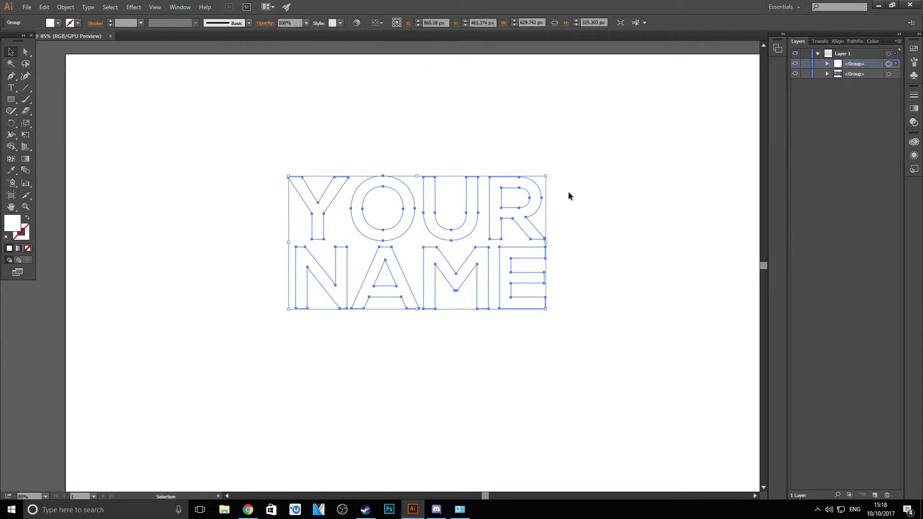
{"action": "left_click", "coordinate": [500, 143]}
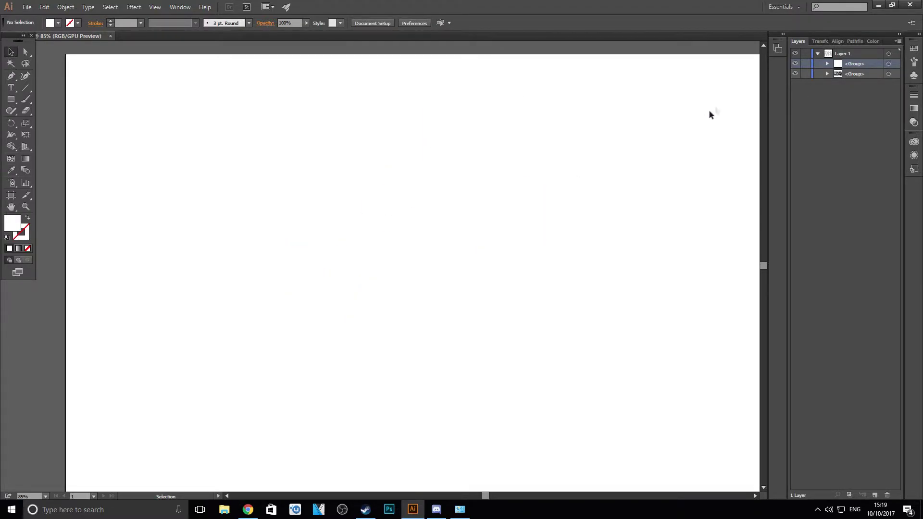
Step: Select the rear lettering group and give it a 27 pt black stroke as an outline behind the white letters
{"action": "left_click", "coordinate": [855, 74]}
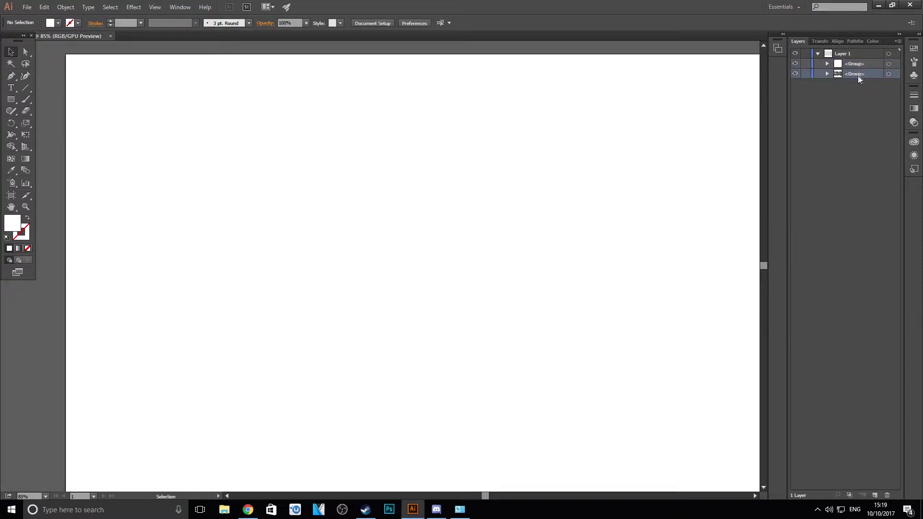
{"action": "left_click", "coordinate": [888, 73]}
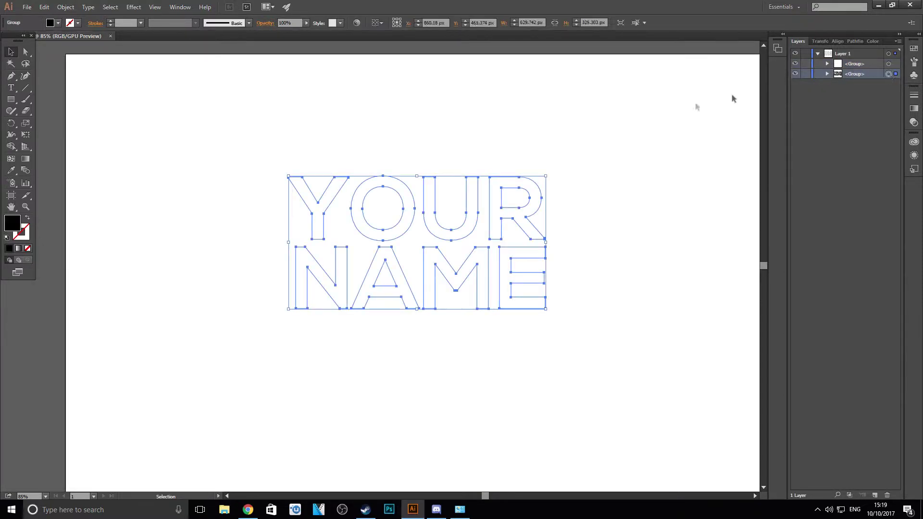
{"action": "left_click", "coordinate": [110, 21]}
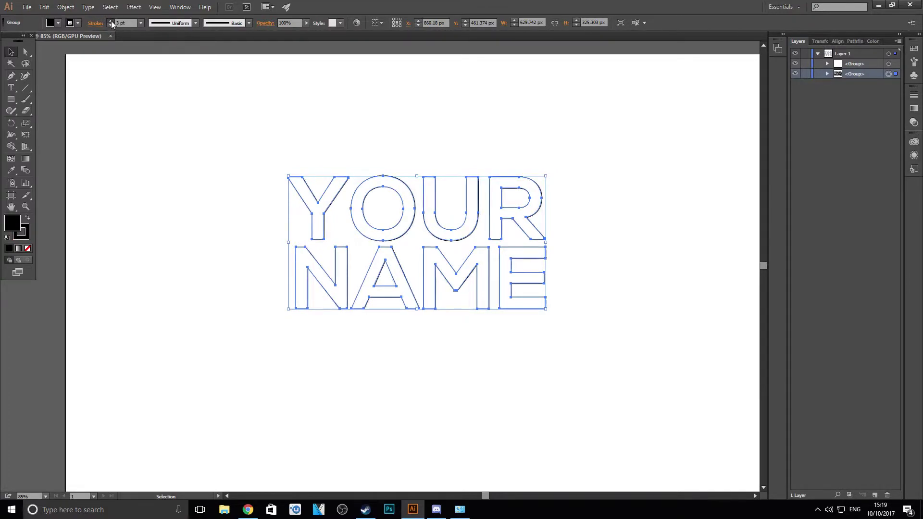
{"action": "left_click", "coordinate": [111, 22]}
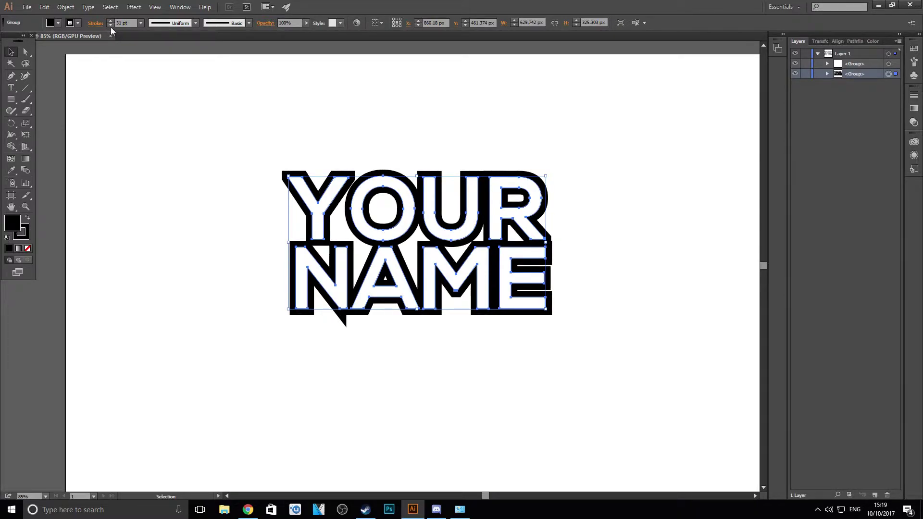
{"action": "left_click", "coordinate": [111, 25]}
{"action": "left_click", "coordinate": [112, 25]}
{"action": "left_click", "coordinate": [111, 25]}
{"action": "left_click", "coordinate": [111, 25]}
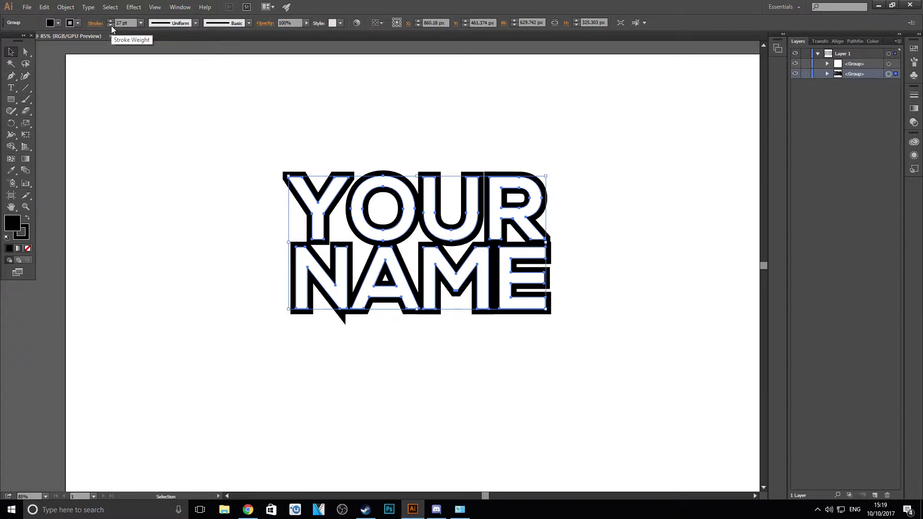
{"action": "left_click", "coordinate": [207, 85]}
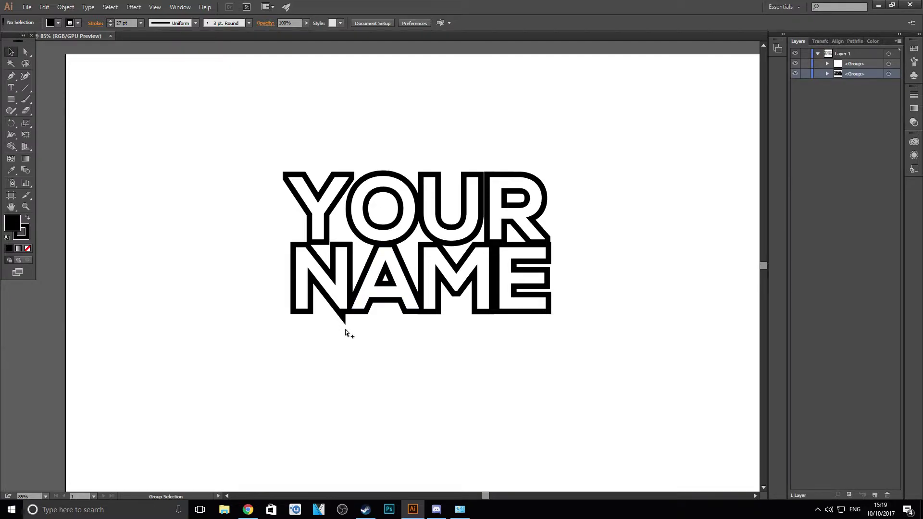
Step: Draw a closed eight-point Pen path over the gaps in the middle of the lettering, with a black fill and 5 pt black stroke
{"action": "scroll", "coordinate": [346, 332], "scroll_direction": "up", "scroll_amount": 2}
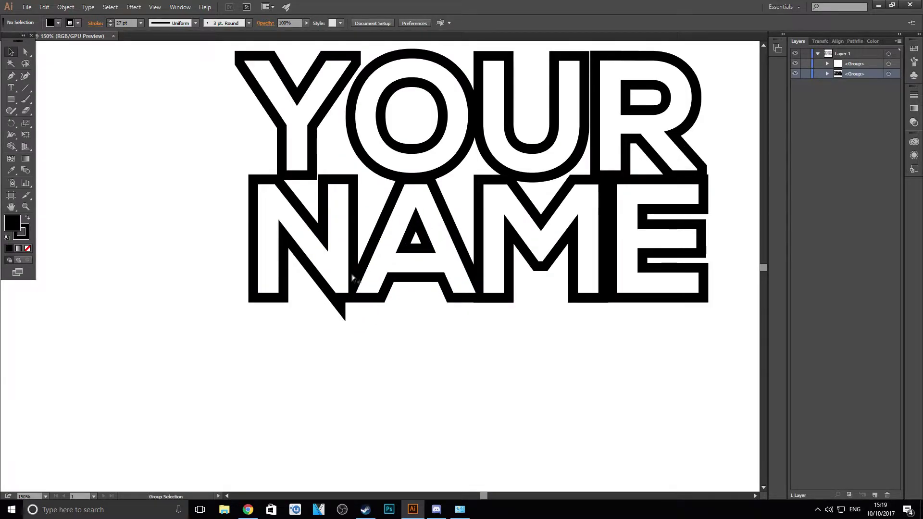
{"action": "scroll", "coordinate": [353, 264], "scroll_direction": "down", "scroll_amount": 2}
{"action": "scroll", "coordinate": [345, 215], "scroll_direction": "up", "scroll_amount": 1}
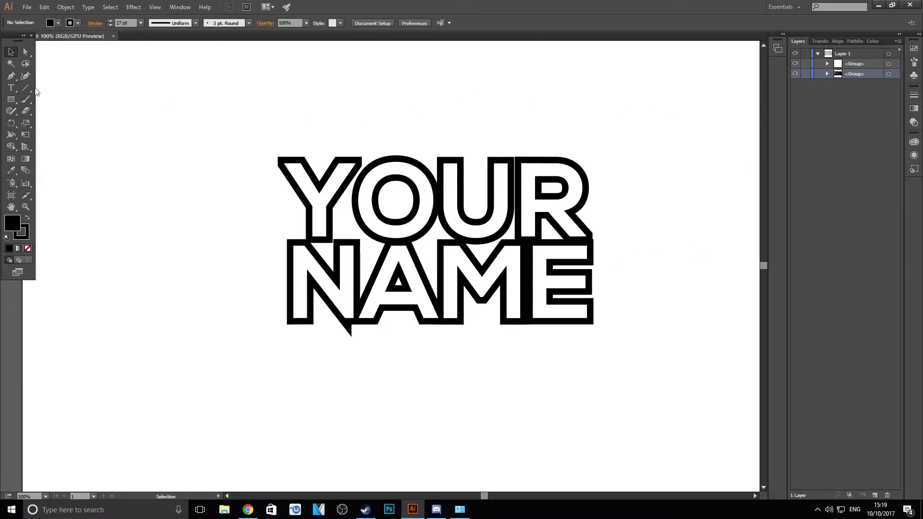
{"action": "left_click", "coordinate": [11, 76]}
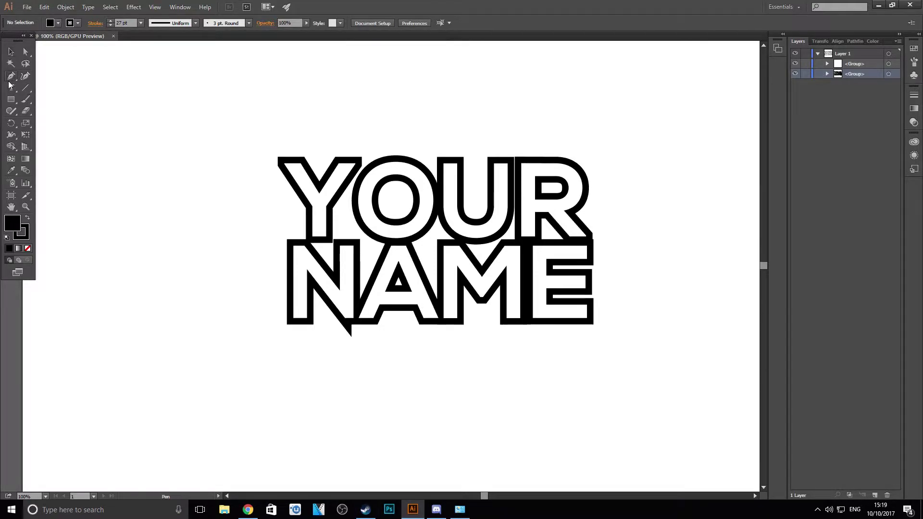
{"action": "left_click", "coordinate": [25, 235]}
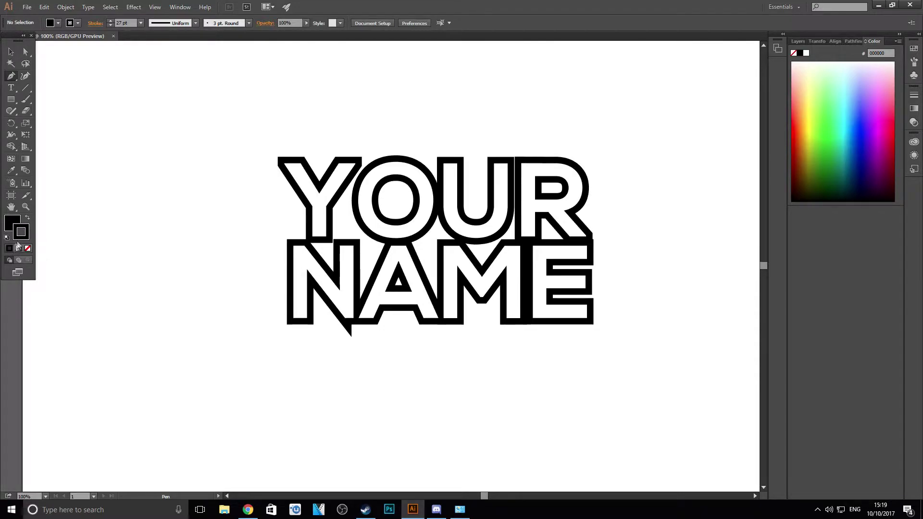
{"action": "left_click", "coordinate": [15, 224]}
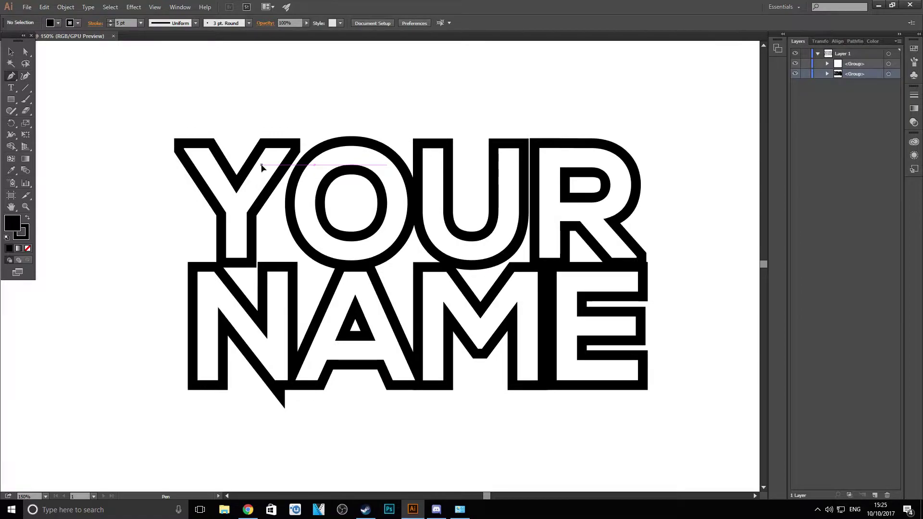
{"action": "left_click", "coordinate": [261, 165]}
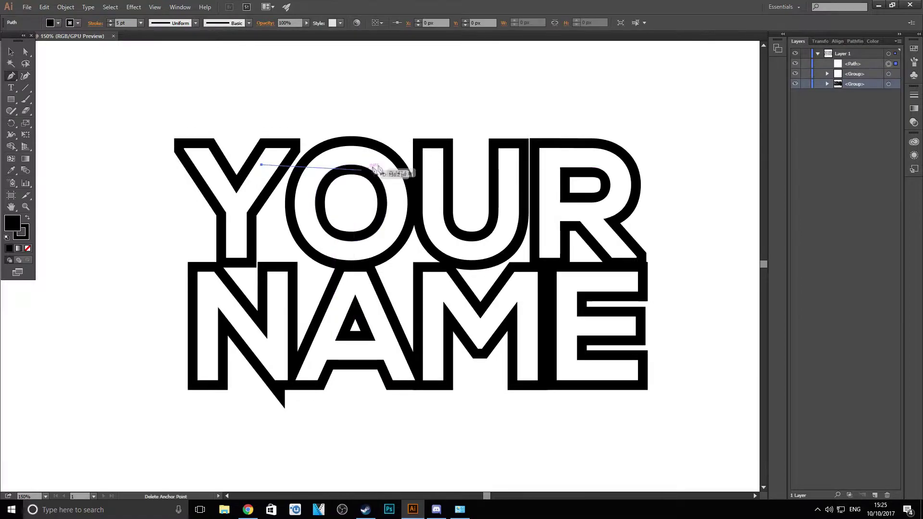
{"action": "left_click", "coordinate": [610, 164]}
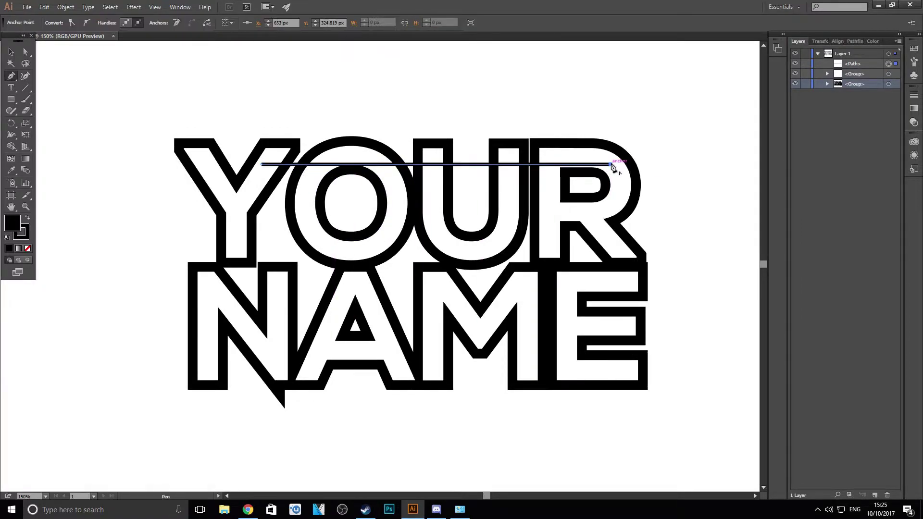
{"action": "left_click", "coordinate": [611, 287]}
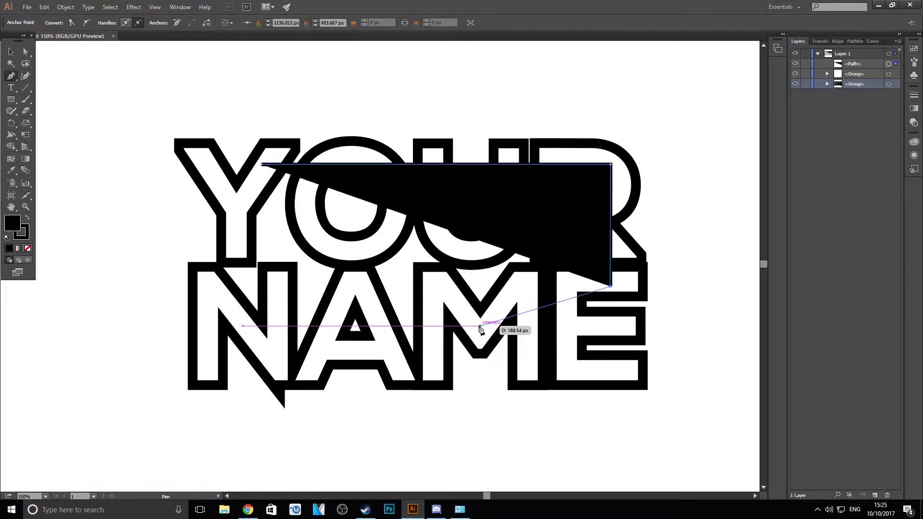
{"action": "left_click", "coordinate": [473, 327]}
{"action": "left_click", "coordinate": [429, 302]}
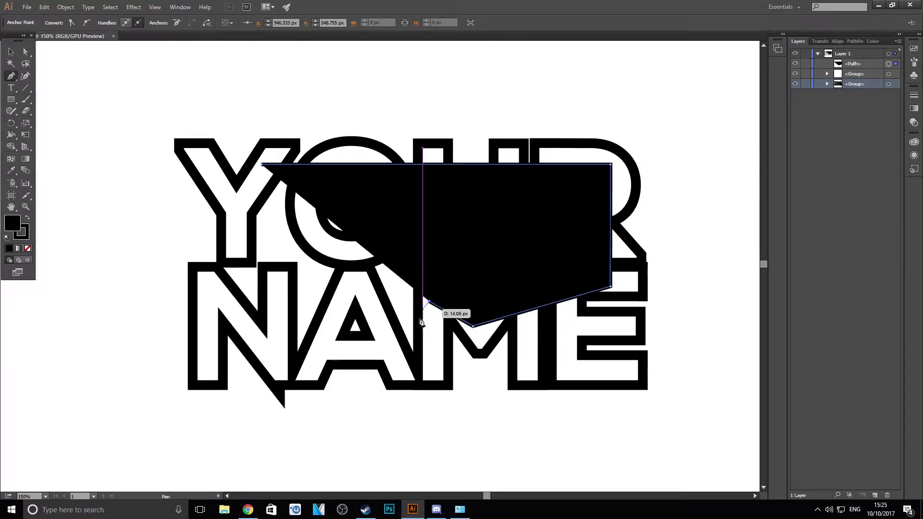
{"action": "left_click", "coordinate": [415, 361]}
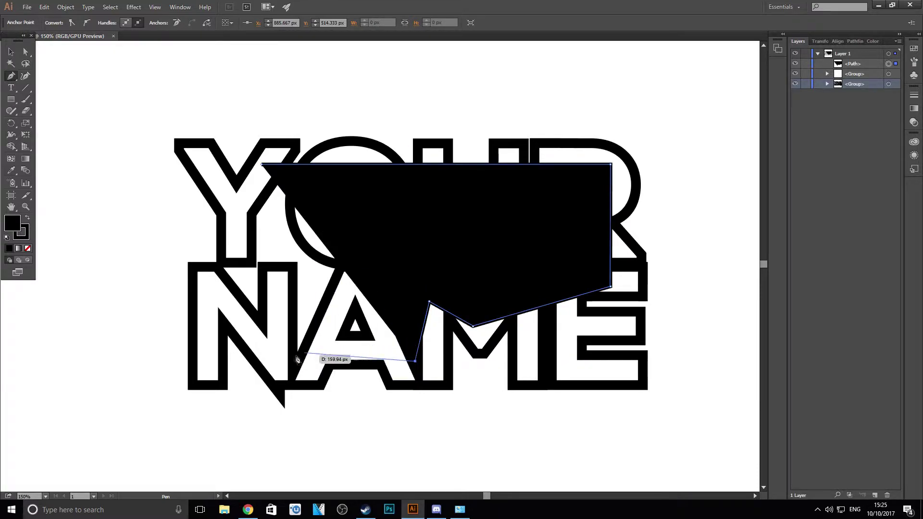
{"action": "left_click", "coordinate": [282, 358]}
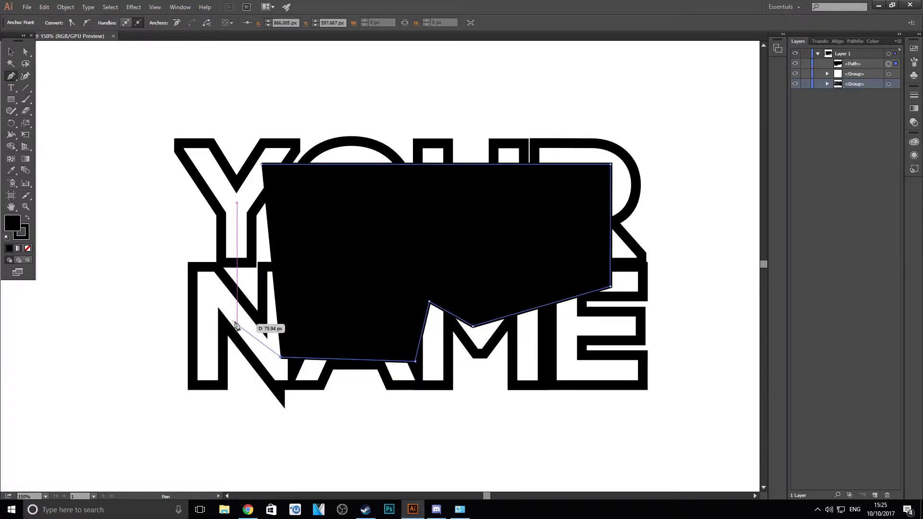
{"action": "left_click", "coordinate": [222, 289]}
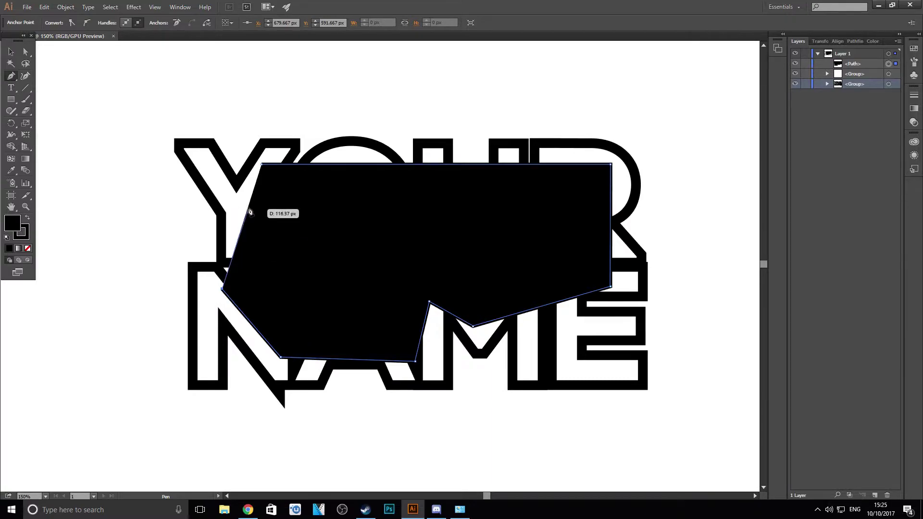
{"action": "left_click", "coordinate": [262, 165]}
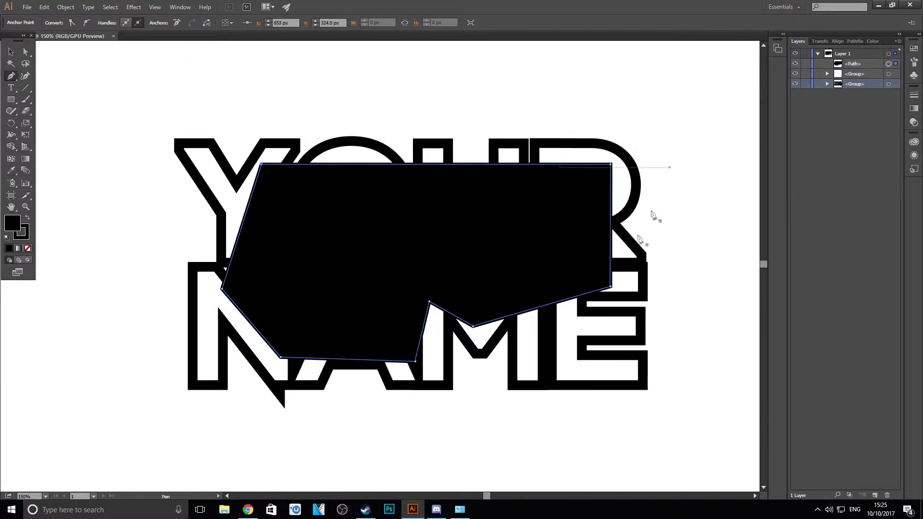
Step: Move the black backing path below both lettering groups in the stacking order and deselect it
{"action": "left_click", "coordinate": [10, 50]}
{"action": "left_click", "coordinate": [854, 66]}
{"action": "left_click", "coordinate": [889, 64]}
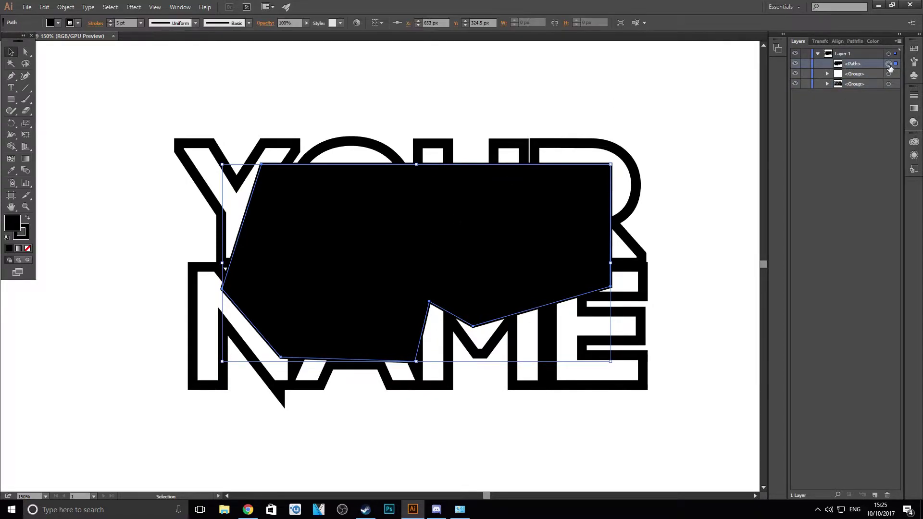
{"action": "left_click_drag", "start_coordinate": [851, 66], "coordinate": [854, 89]}
{"action": "left_click", "coordinate": [143, 84]}
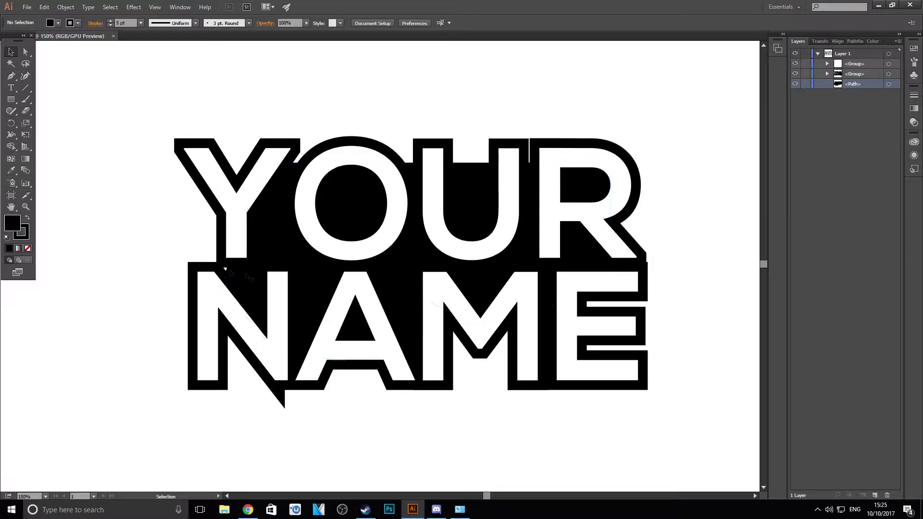
Step: Bring the backing path to the front and shift its edge outward to cover the small white gap between the Y and the N
{"action": "left_click_drag", "start_coordinate": [856, 86], "coordinate": [857, 60]}
{"action": "scroll", "coordinate": [243, 267], "scroll_direction": "up", "scroll_amount": 3}
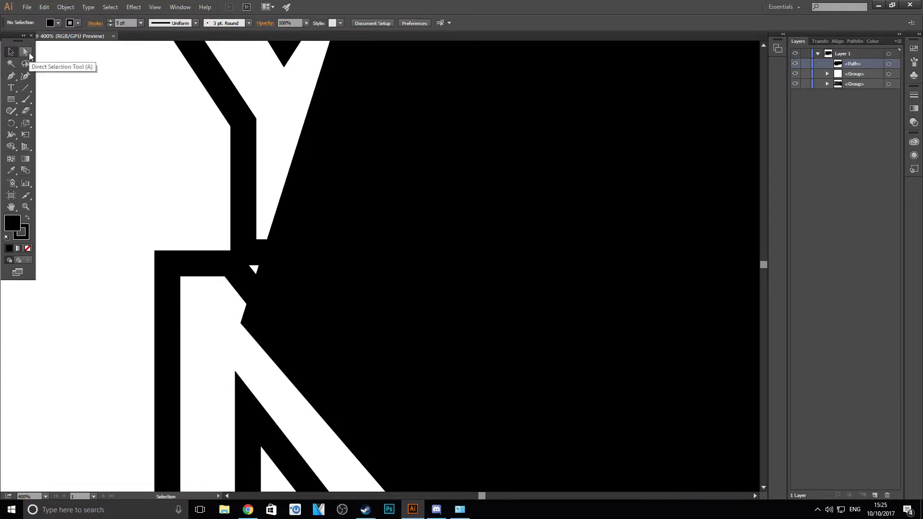
{"action": "left_click", "coordinate": [26, 52]}
{"action": "mouse_move", "coordinate": [264, 272]}
{"action": "left_mouse_down"}
{"action": "mouse_move", "coordinate": [270, 264]}
{"action": "mouse_move", "coordinate": [250, 269]}
{"action": "left_mouse_up"}
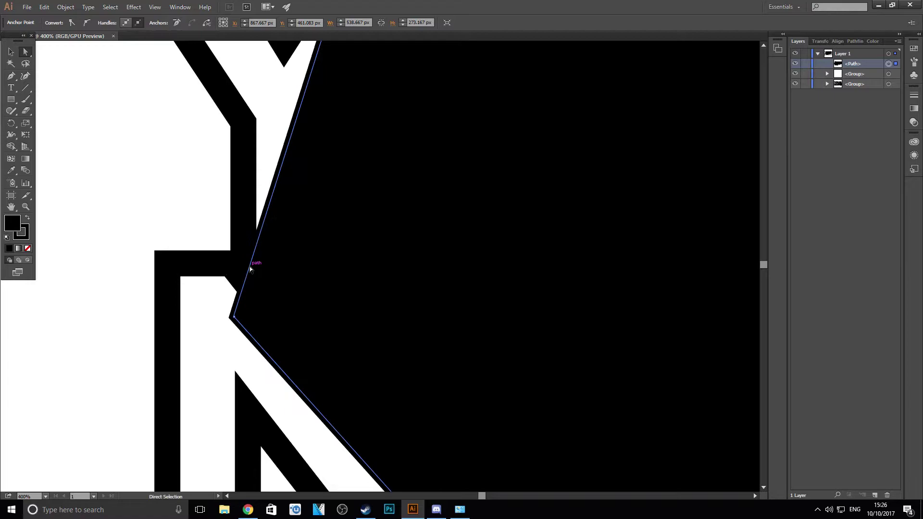
{"action": "key", "text": "ctrl+minus"}
{"action": "key", "text": "ctrl+minus"}
{"action": "key", "text": "ctrl+minus"}
{"action": "left_click", "coordinate": [173, 214]}
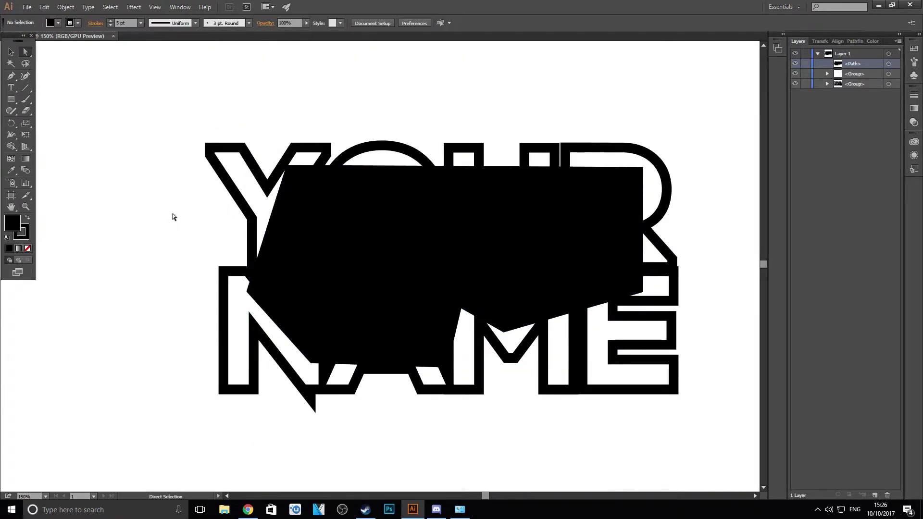
Step: Send the adjusted backing path behind both lettering groups in Layer 1
{"action": "left_click", "coordinate": [11, 52]}
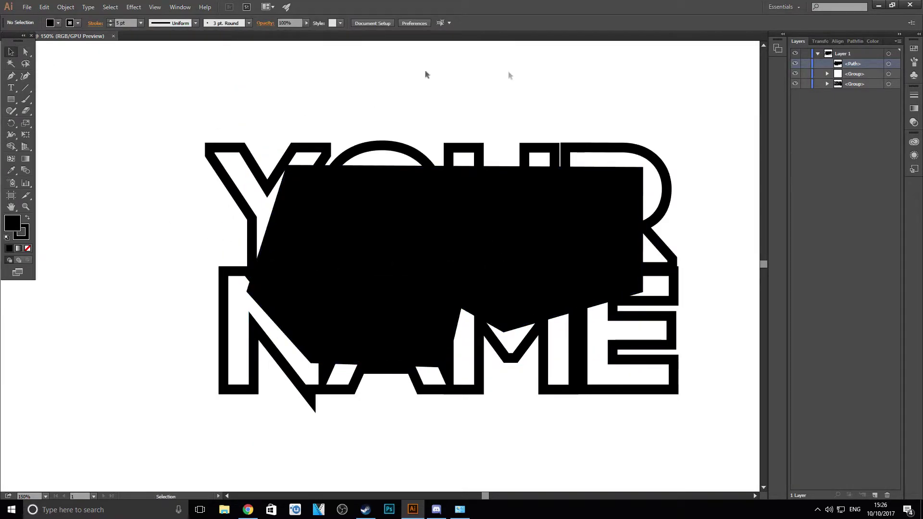
{"action": "left_click_drag", "start_coordinate": [861, 67], "coordinate": [859, 91]}
{"action": "scroll", "coordinate": [567, 404], "scroll_direction": "down", "scroll_amount": 2}
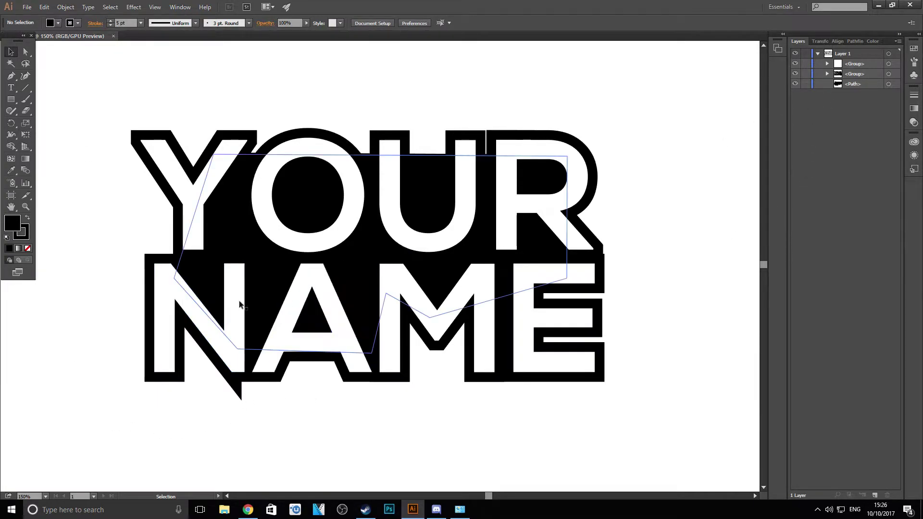
{"action": "left_click", "coordinate": [859, 83]}
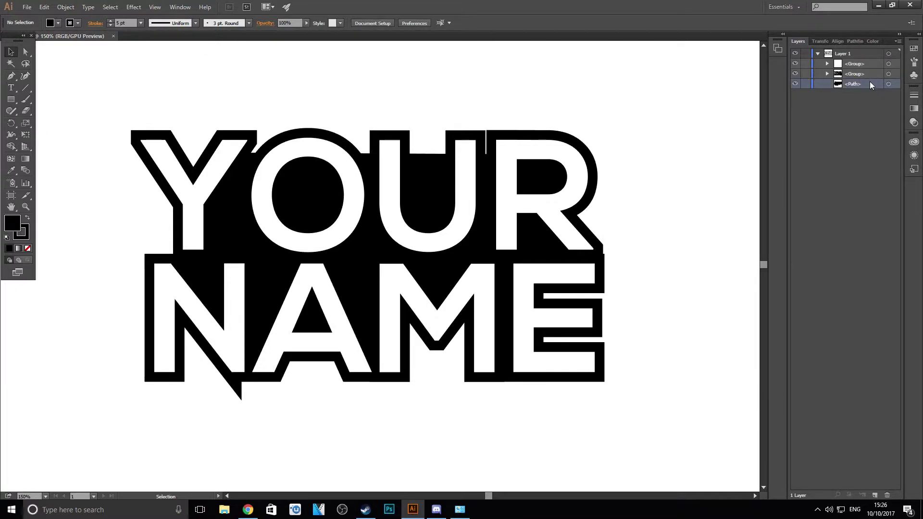
Step: Select the outlined lettering group together with the backing path and expand their fill and stroke
{"action": "left_click", "coordinate": [888, 73]}
{"action": "left_click", "coordinate": [889, 84], "text": "shift"}
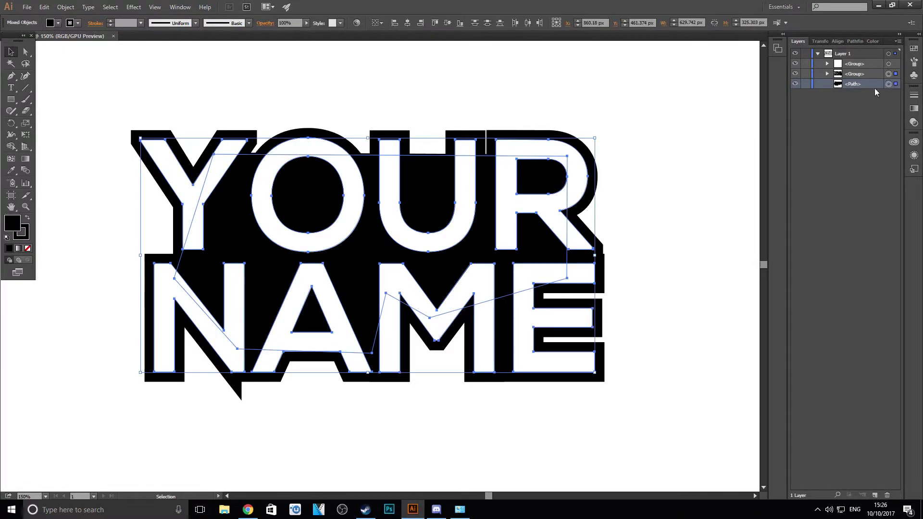
{"action": "left_click", "coordinate": [66, 7]}
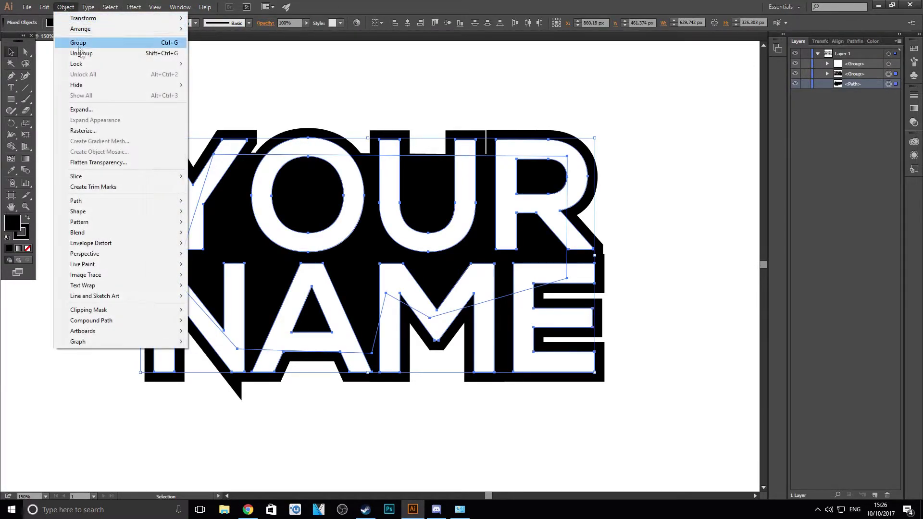
{"action": "left_click", "coordinate": [83, 110]}
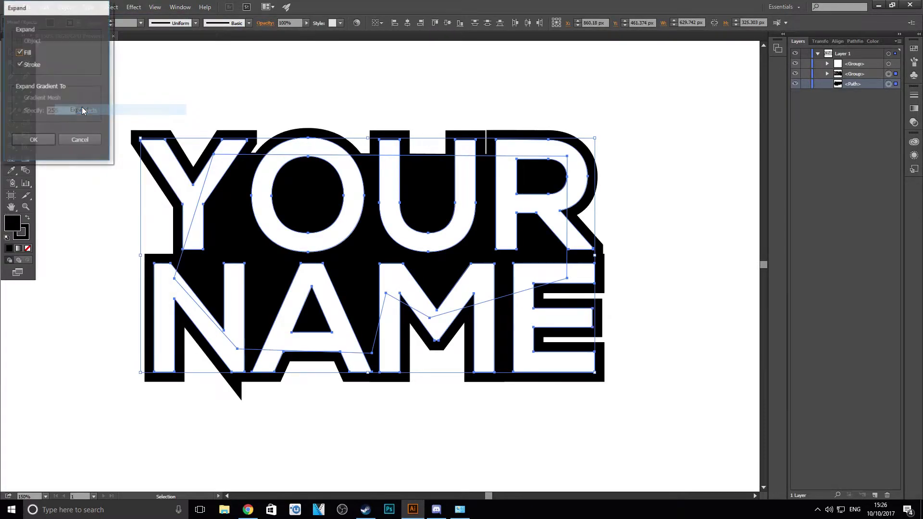
{"action": "left_click", "coordinate": [39, 140]}
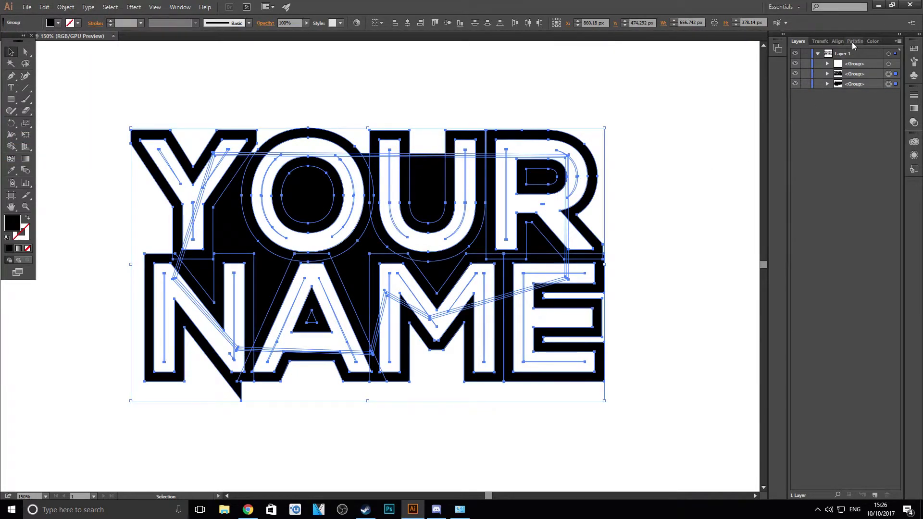
Step: Combine the expanded outlines and backing shape into a single black path with Pathfinder, and return to the layer list
{"action": "left_click", "coordinate": [854, 42]}
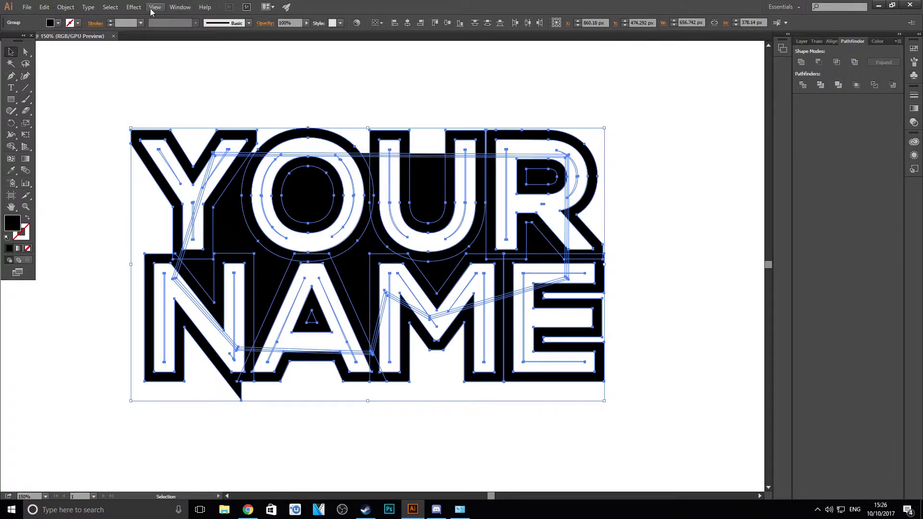
{"action": "left_click", "coordinate": [180, 7]}
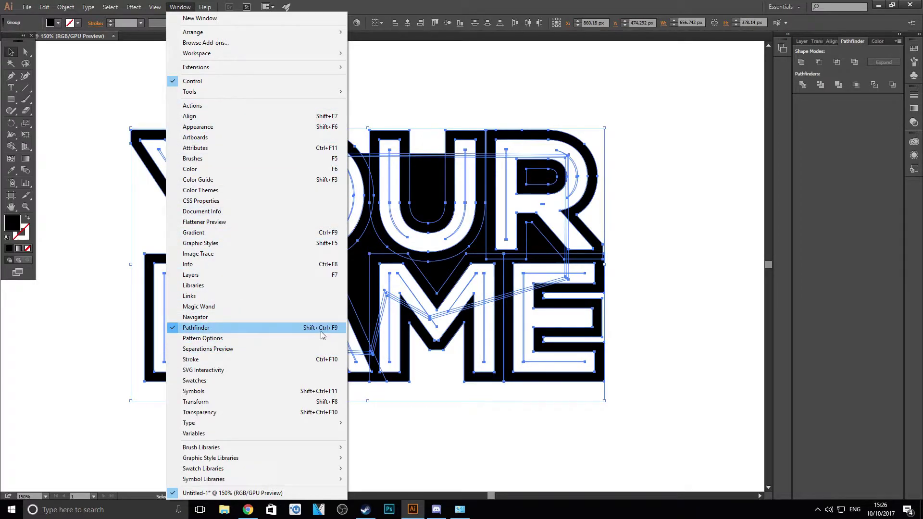
{"action": "left_click", "coordinate": [835, 103]}
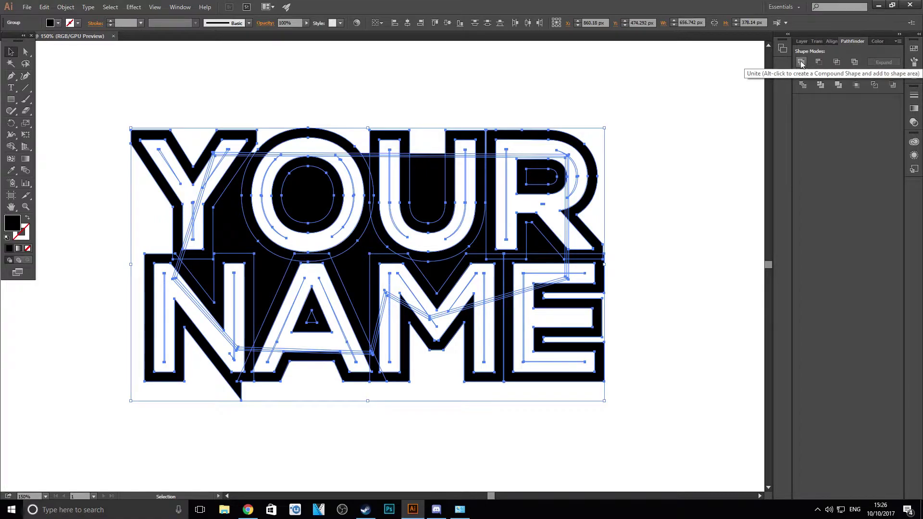
{"action": "left_click", "coordinate": [839, 85]}
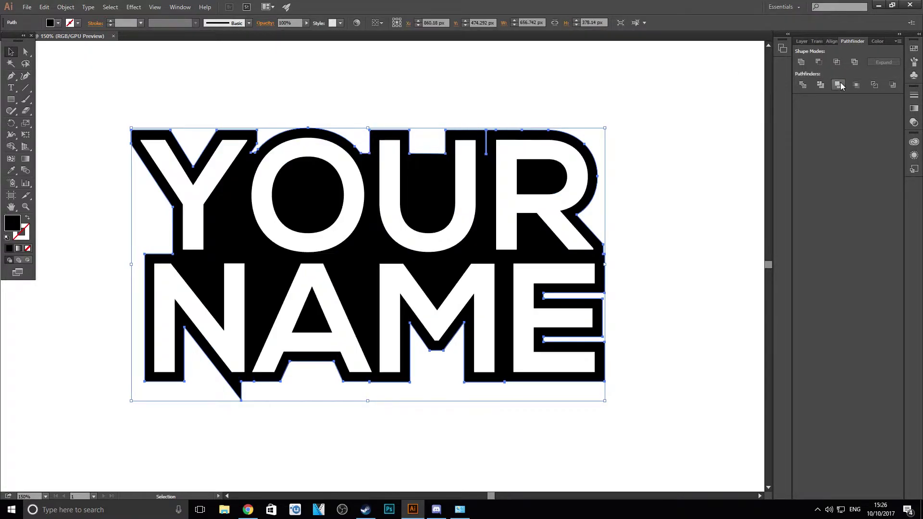
{"action": "left_click", "coordinate": [803, 41]}
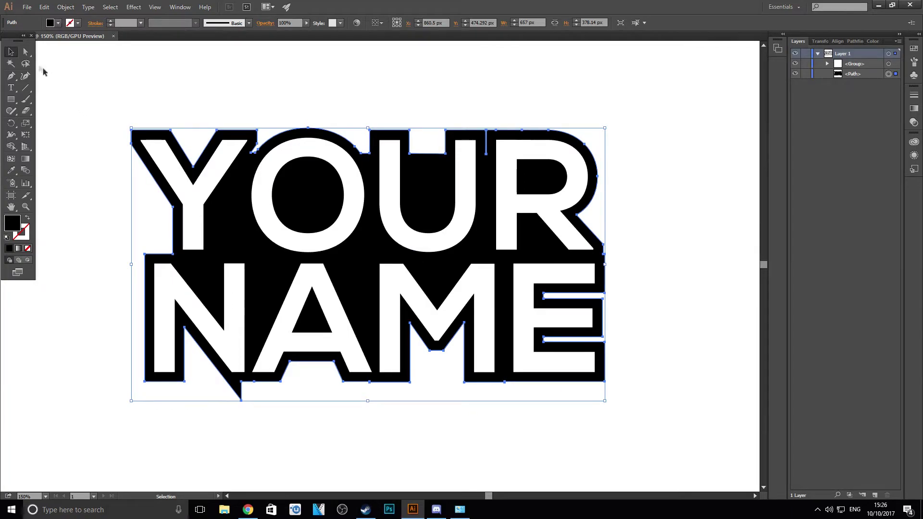
Step: Remove the spike below the N by moving the black path's tip anchor up level with the outline's lower edge
{"action": "left_click", "coordinate": [26, 52]}
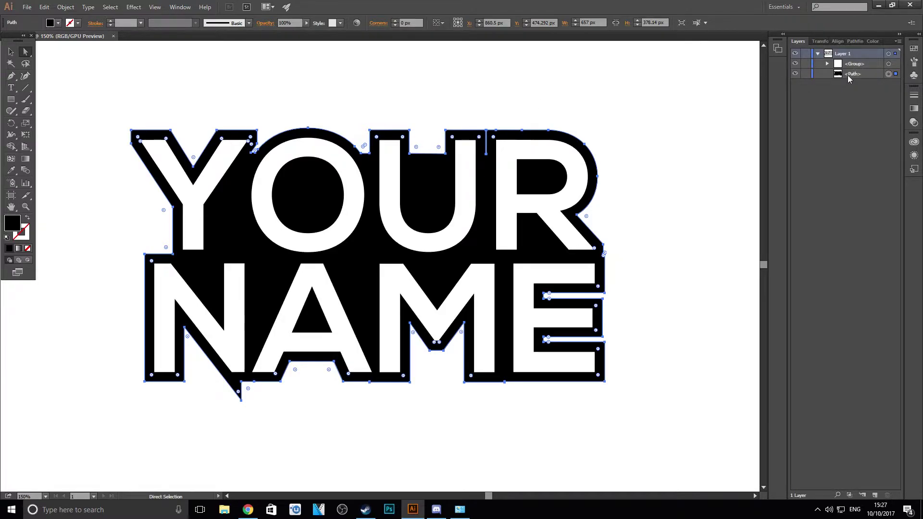
{"action": "left_click", "coordinate": [873, 73]}
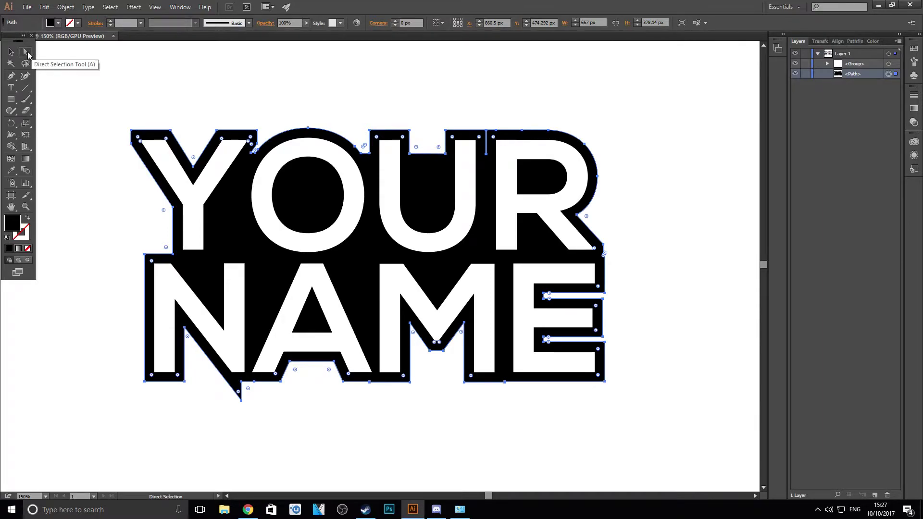
{"action": "scroll", "coordinate": [214, 410], "scroll_direction": "up", "scroll_amount": 3}
{"action": "scroll", "coordinate": [312, 387], "scroll_direction": "up", "scroll_amount": 3}
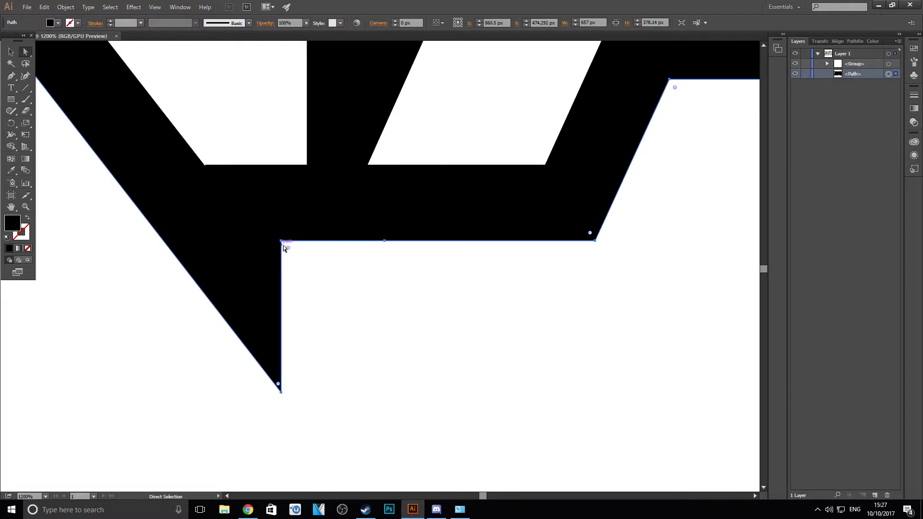
{"action": "left_click_drag", "start_coordinate": [283, 267], "coordinate": [281, 267]}
{"action": "left_click_drag", "start_coordinate": [281, 393], "coordinate": [187, 258]}
{"action": "left_click_drag", "start_coordinate": [173, 245], "coordinate": [164, 243]}
{"action": "left_click", "coordinate": [224, 296]}
{"action": "scroll", "coordinate": [226, 315], "scroll_direction": "down", "scroll_amount": 1}
{"action": "scroll", "coordinate": [226, 318], "scroll_direction": "down", "scroll_amount": 3}
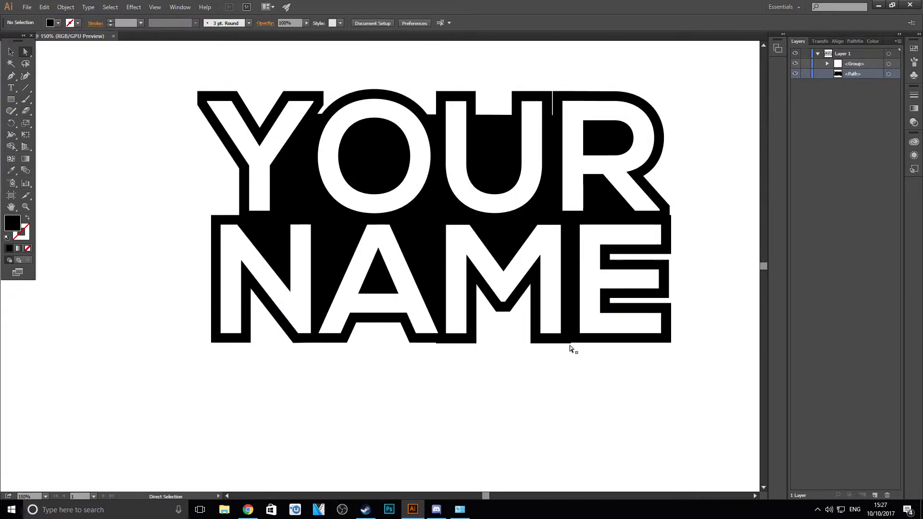
Step: Smooth the small step in the outline's lower edge between the A and the M by moving its anchor points
{"action": "key", "text": "v"}
{"action": "scroll", "coordinate": [445, 354], "scroll_direction": "up", "scroll_amount": 6}
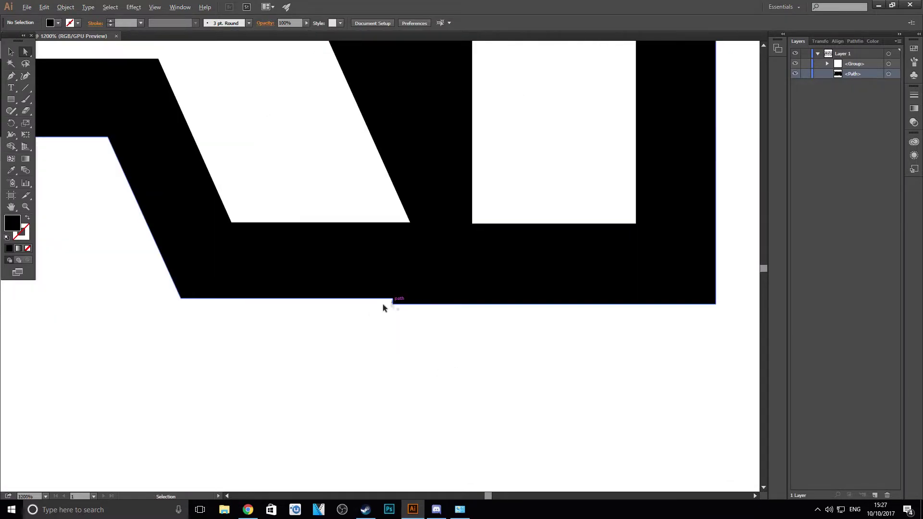
{"action": "left_click", "coordinate": [393, 305]}
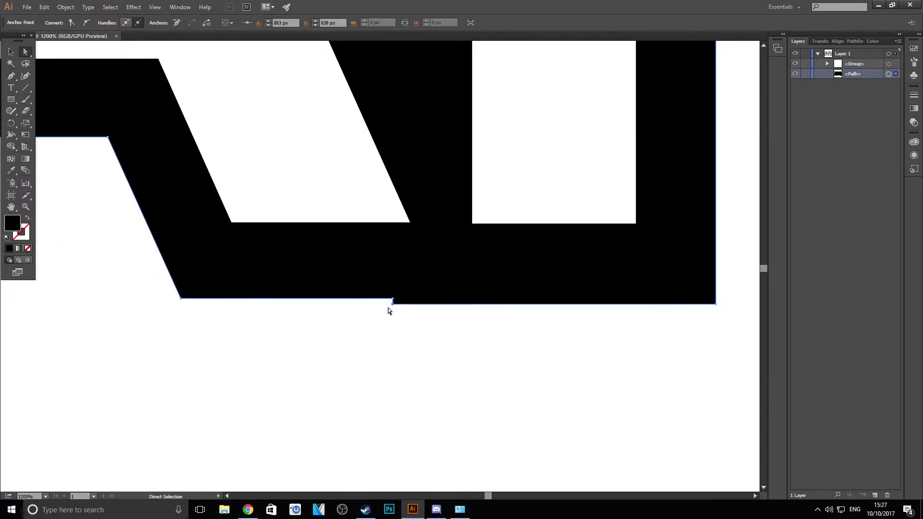
{"action": "left_click_drag", "start_coordinate": [393, 305], "coordinate": [185, 308]}
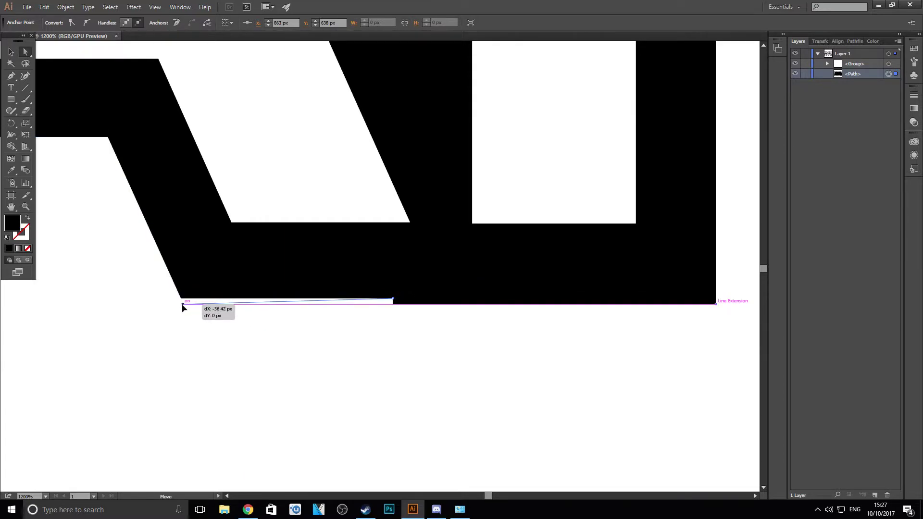
{"action": "left_click_drag", "start_coordinate": [181, 306], "coordinate": [392, 305]}
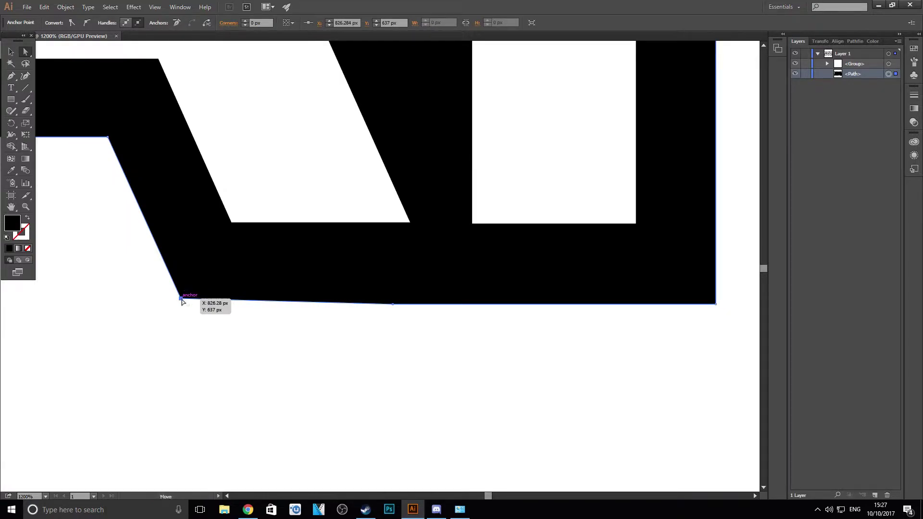
{"action": "left_click", "coordinate": [208, 339]}
{"action": "key", "text": "ctrl+minus"}
{"action": "key", "text": "ctrl+minus"}
{"action": "key", "text": "ctrl+minus"}
{"action": "key", "text": "ctrl+minus"}
{"action": "key", "text": "ctrl+minus"}
{"action": "key", "text": "ctrl+minus"}
{"action": "key", "text": "ctrl+minus"}
{"action": "key", "text": "ctrl+minus"}
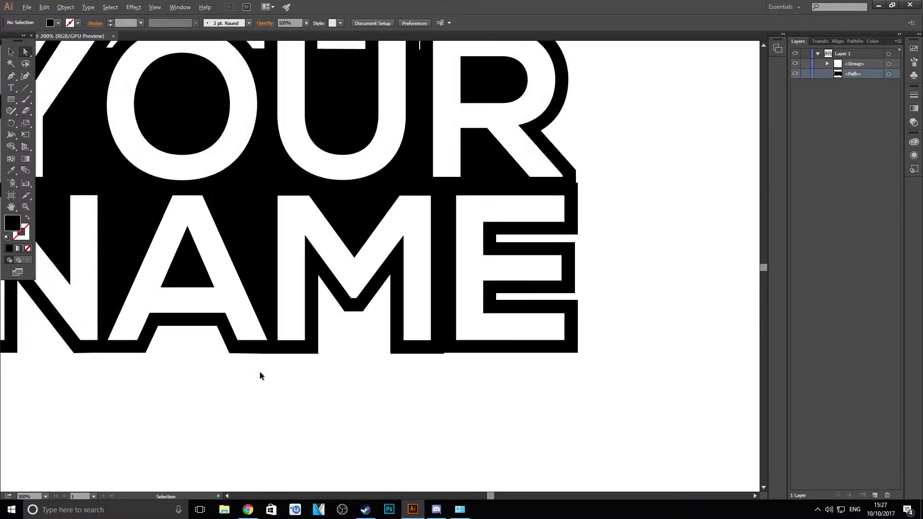
Step: Level the outline's lower edge from the M to the E by lowering the step's anchor and the E's outer corner anchor
{"action": "scroll", "coordinate": [317, 386], "scroll_direction": "up", "scroll_amount": 6}
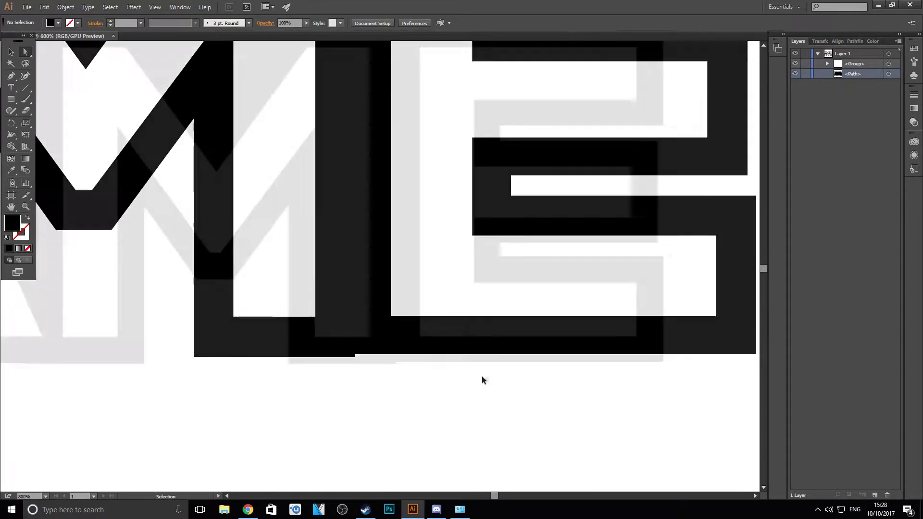
{"action": "scroll", "coordinate": [482, 380], "scroll_direction": "down", "scroll_amount": 1}
{"action": "left_click_drag", "start_coordinate": [664, 362], "coordinate": [664, 368]}
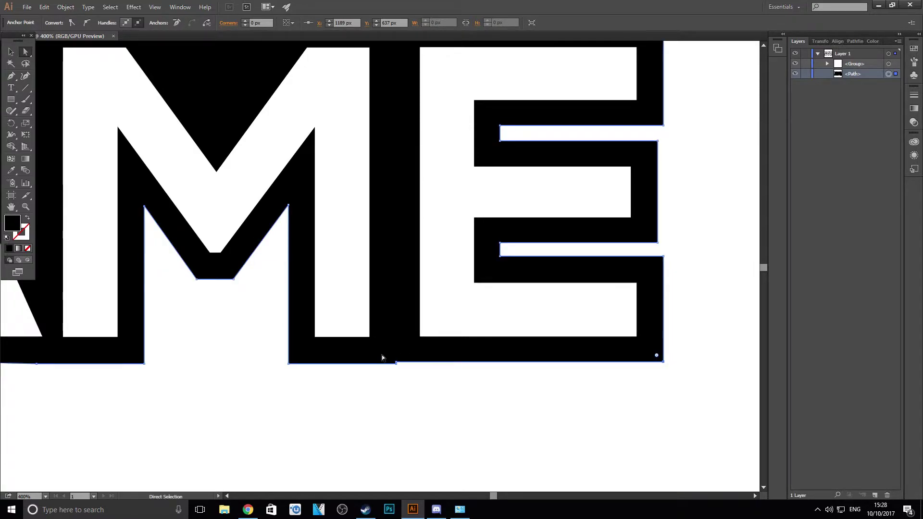
{"action": "left_click_drag", "start_coordinate": [394, 361], "coordinate": [397, 367]}
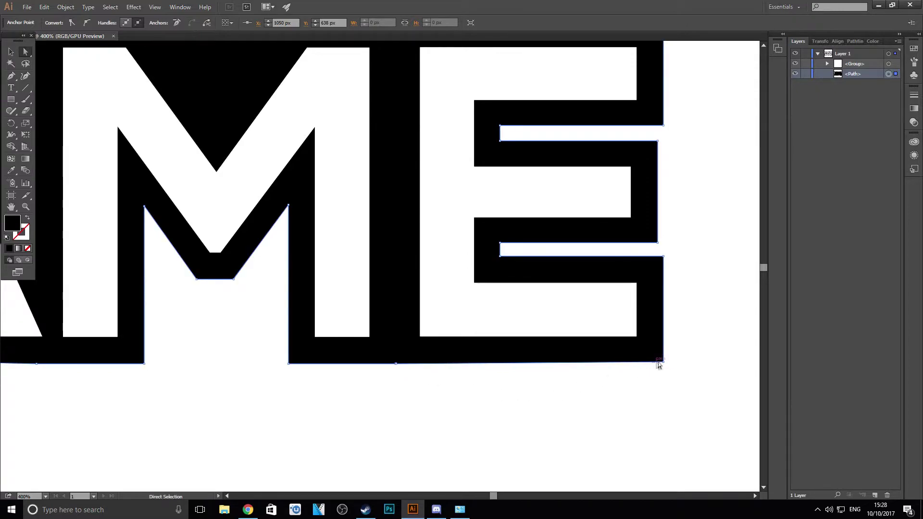
{"action": "left_click_drag", "start_coordinate": [663, 365], "coordinate": [662, 367]}
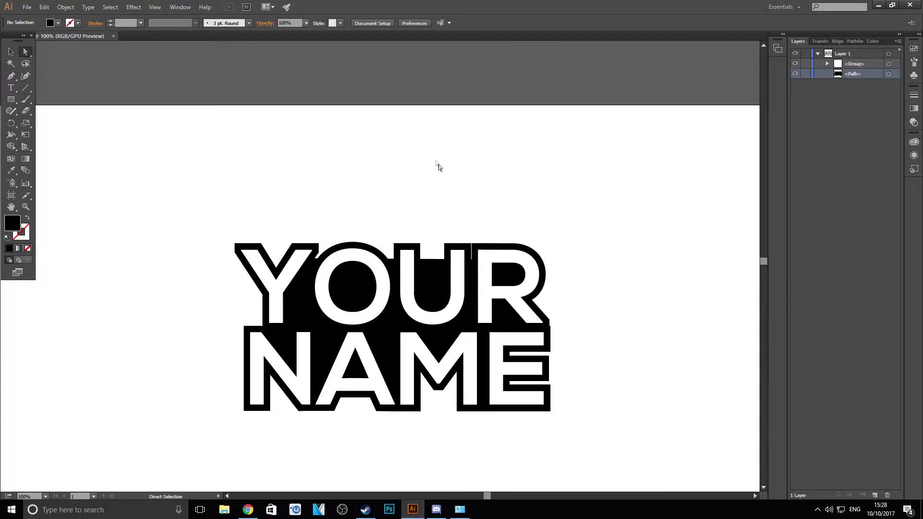
Step: Close the thin white slit between the U and the R by moving its inner anchors up to the outline's upper edge
{"action": "scroll", "coordinate": [473, 258], "scroll_direction": "up", "scroll_amount": 3}
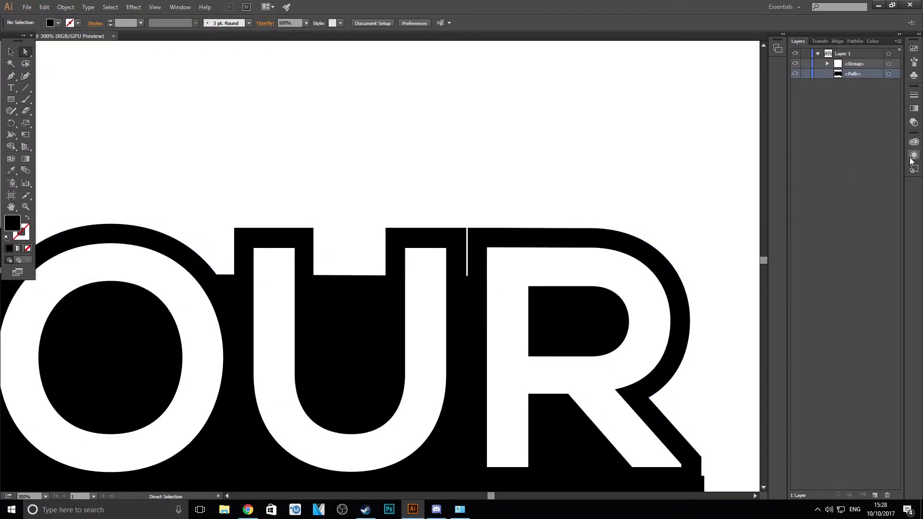
{"action": "left_click", "coordinate": [469, 279]}
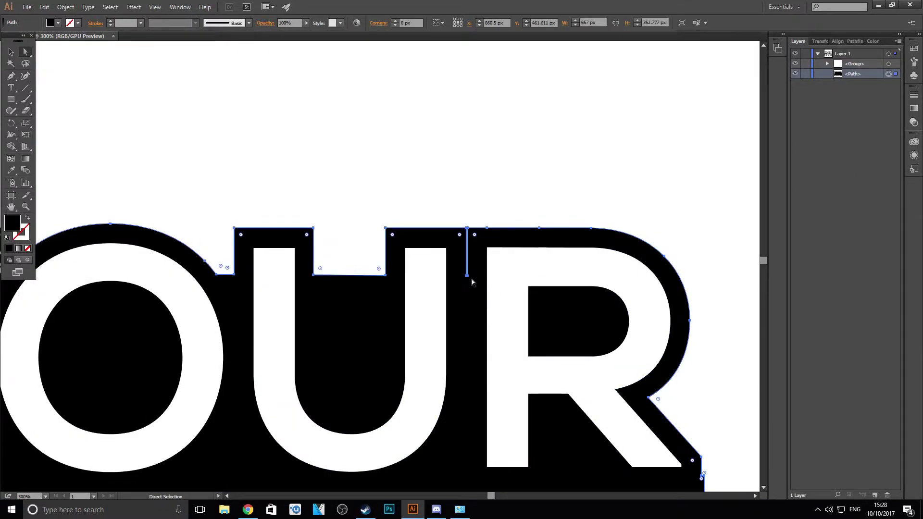
{"action": "left_click_drag", "start_coordinate": [466, 278], "coordinate": [464, 230]}
{"action": "left_click", "coordinate": [485, 184]}
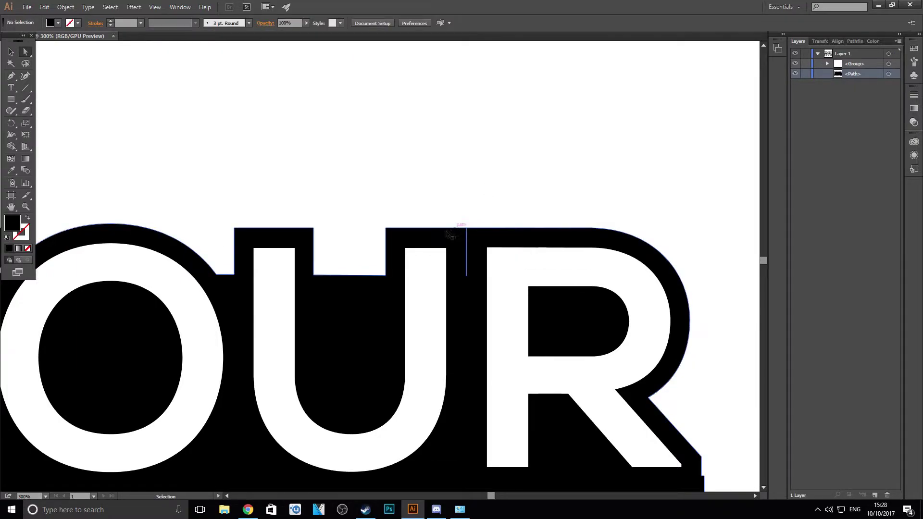
Step: Close the notch above the opening of the U by moving its inner anchors up to the outline's upper edge
{"action": "scroll", "coordinate": [452, 234], "scroll_direction": "down", "scroll_amount": 4}
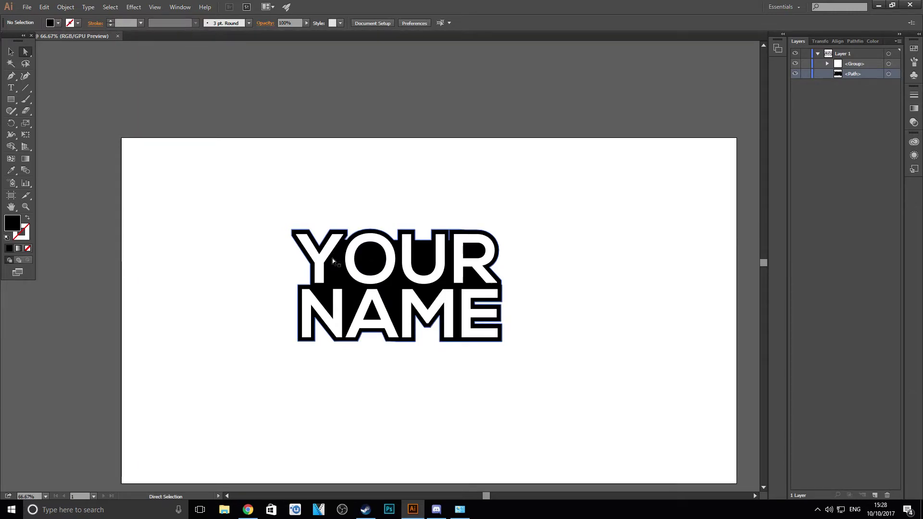
{"action": "key", "text": "v"}
{"action": "scroll", "coordinate": [397, 243], "scroll_direction": "up", "scroll_amount": 6}
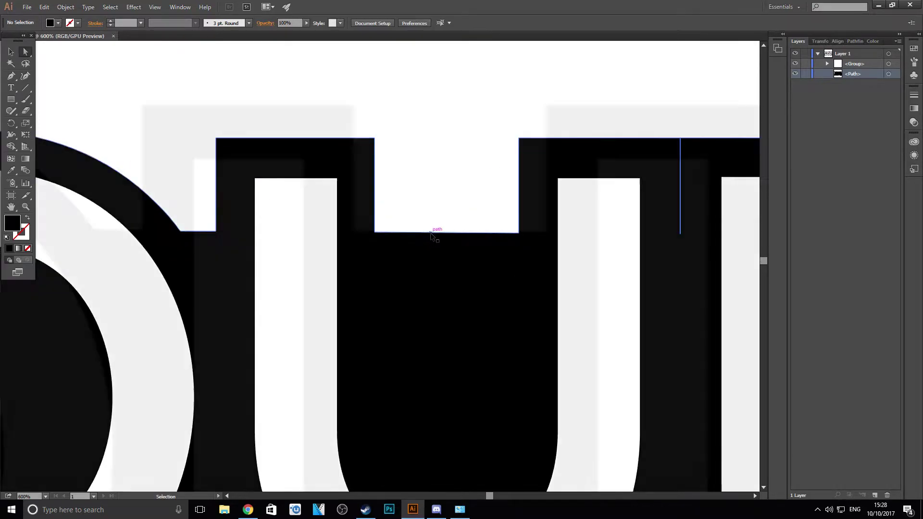
{"action": "scroll", "coordinate": [431, 234], "scroll_direction": "up", "scroll_amount": 1}
{"action": "key", "text": "a"}
{"action": "left_click_drag", "start_coordinate": [353, 232], "coordinate": [546, 105]}
{"action": "left_click", "coordinate": [526, 83]}
{"action": "scroll", "coordinate": [454, 182], "scroll_direction": "down", "scroll_amount": 6}
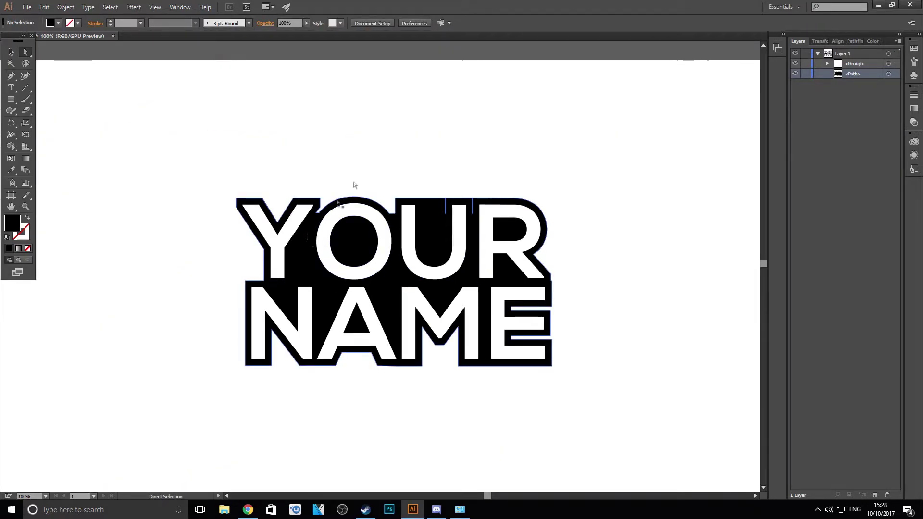
Step: Fill the gap between the O and the U by moving its inner corner anchor to the peak of the O's outline
{"action": "scroll", "coordinate": [350, 213], "scroll_direction": "up", "scroll_amount": 5}
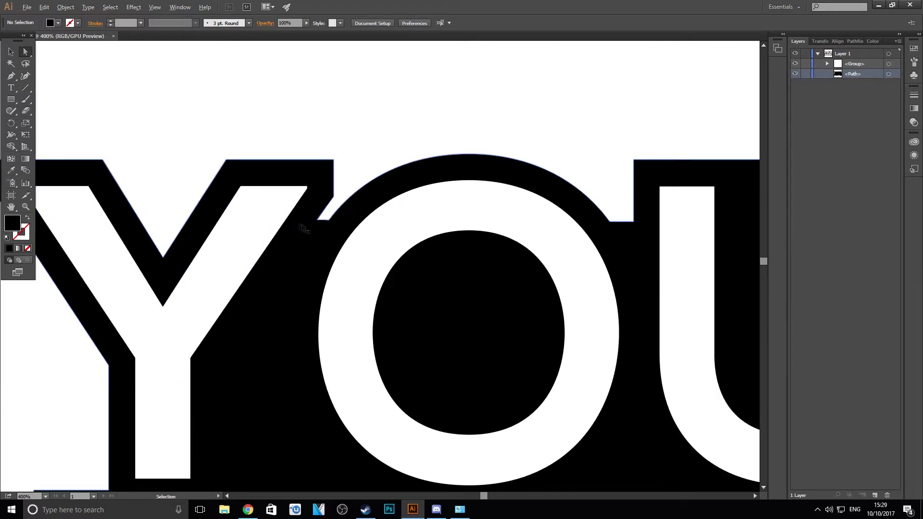
{"action": "mouse_move", "coordinate": [319, 222]}
{"action": "left_mouse_down"}
{"action": "mouse_move", "coordinate": [406, 191]}
{"action": "mouse_move", "coordinate": [407, 159]}
{"action": "mouse_move", "coordinate": [344, 173]}
{"action": "mouse_move", "coordinate": [441, 152]}
{"action": "mouse_move", "coordinate": [306, 223]}
{"action": "mouse_move", "coordinate": [318, 221]}
{"action": "left_mouse_up"}
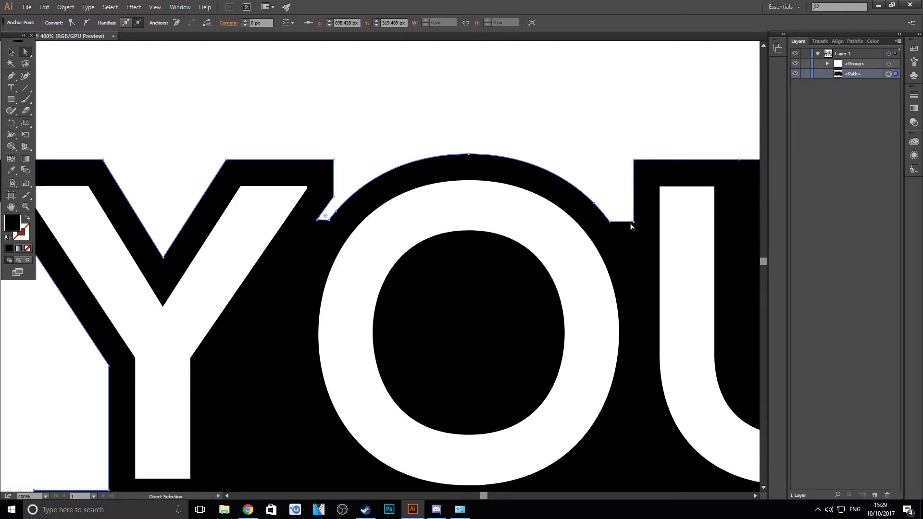
{"action": "left_click_drag", "start_coordinate": [634, 221], "coordinate": [470, 156]}
{"action": "left_click", "coordinate": [397, 127]}
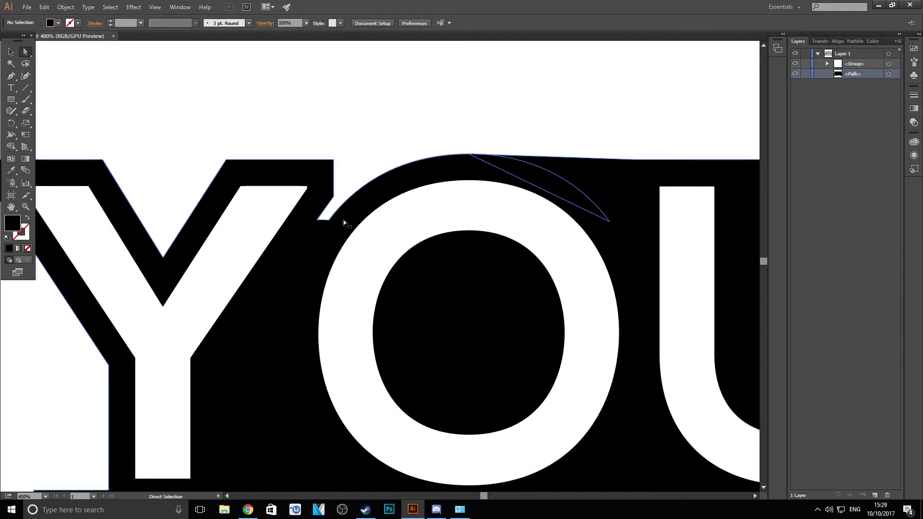
Step: Fill the gap between the Y and the O by moving its lower anchors onto the O's peak and inside the black shape
{"action": "left_click_drag", "start_coordinate": [318, 221], "coordinate": [470, 154]}
{"action": "left_click_drag", "start_coordinate": [329, 225], "coordinate": [320, 208]}
{"action": "left_click", "coordinate": [357, 150]}
{"action": "key", "text": "ctrl+minus"}
{"action": "key", "text": "ctrl+minus"}
{"action": "key", "text": "ctrl+minus"}
{"action": "key", "text": "ctrl+minus"}
{"action": "key", "text": "ctrl+minus"}
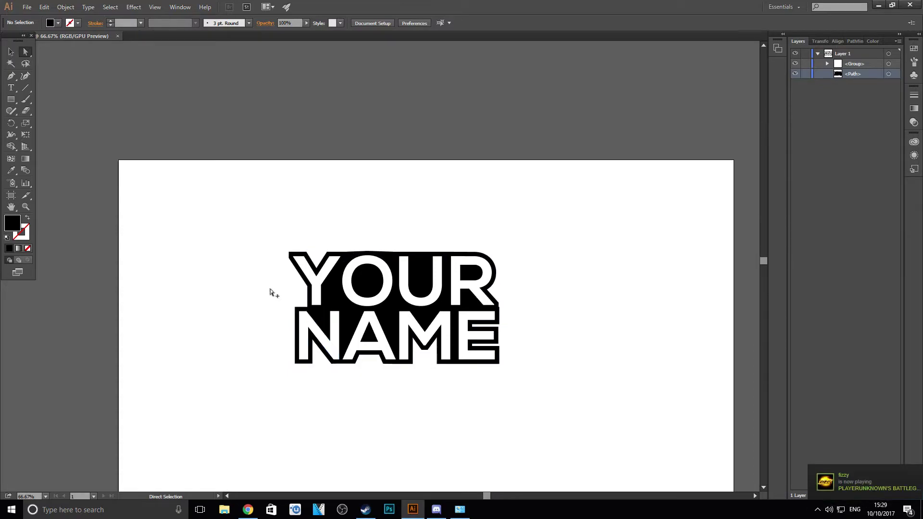
Step: Try to close the V-shaped notch above the Y by moving its corner anchor across the upper edge, and undo the change
{"action": "key", "text": "ctrl+plus"}
{"action": "key", "text": "ctrl+plus"}
{"action": "key", "text": "ctrl+plus"}
{"action": "key", "text": "ctrl+plus"}
{"action": "key", "text": "ctrl+plus"}
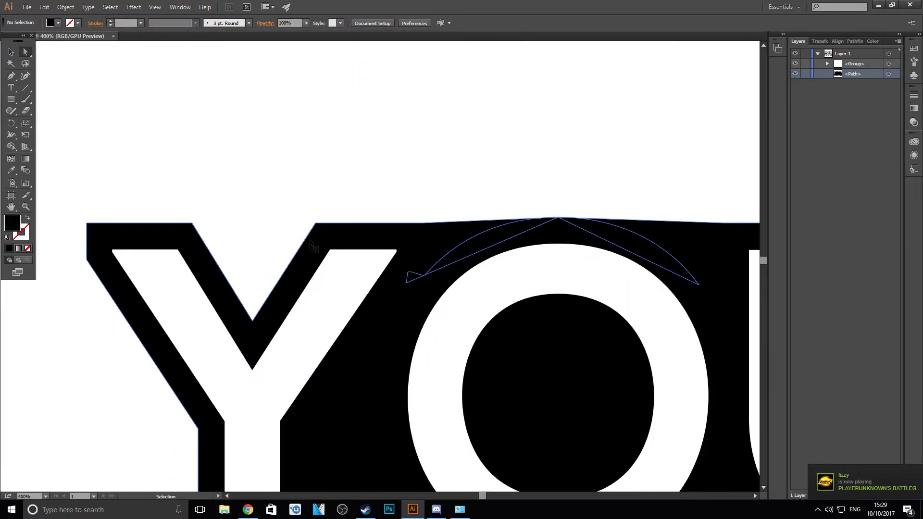
{"action": "left_click_drag", "start_coordinate": [315, 223], "coordinate": [198, 219]}
{"action": "scroll", "coordinate": [304, 413], "scroll_direction": "down", "scroll_amount": 7}
{"action": "scroll", "coordinate": [304, 412], "scroll_direction": "up", "scroll_amount": 2}
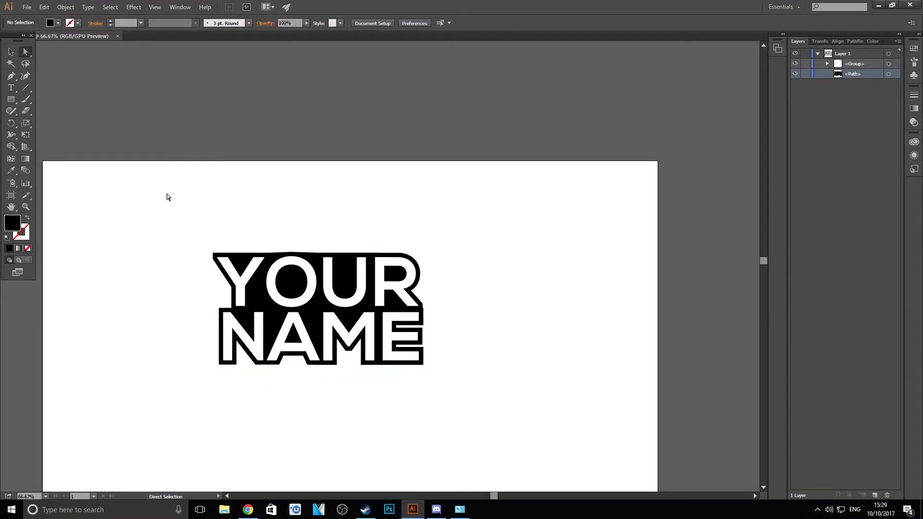
{"action": "scroll", "coordinate": [360, 314], "scroll_direction": "down", "scroll_amount": 1}
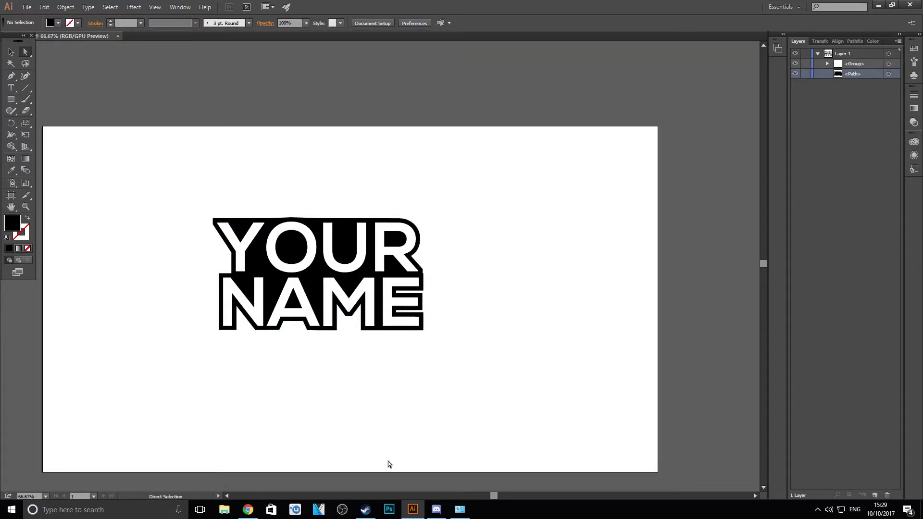
{"action": "left_click_drag", "start_coordinate": [493, 496], "coordinate": [485, 495]}
{"action": "left_click", "coordinate": [44, 7]}
{"action": "left_click", "coordinate": [58, 15]}
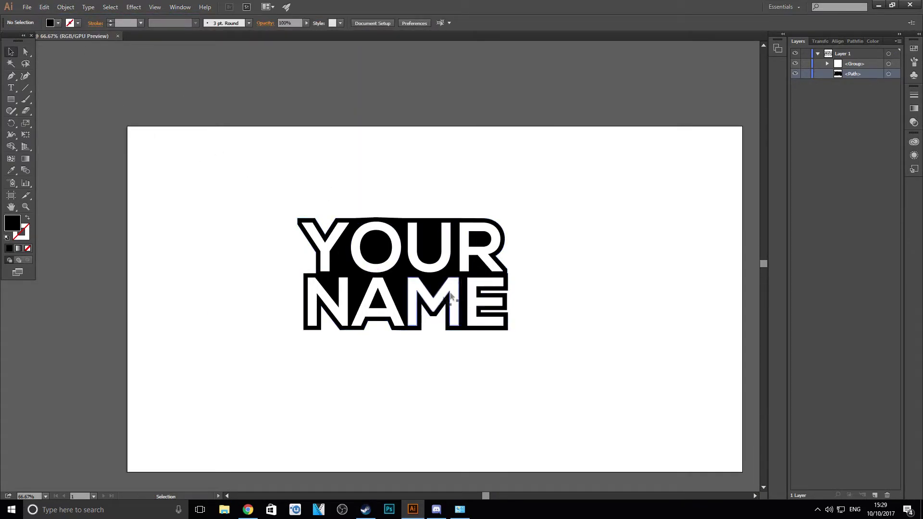
Step: Straighten the step between the R and the E by moving the R's lower corner anchors out to the E's outer edge
{"action": "scroll", "coordinate": [519, 274], "scroll_direction": "up", "scroll_amount": 5}
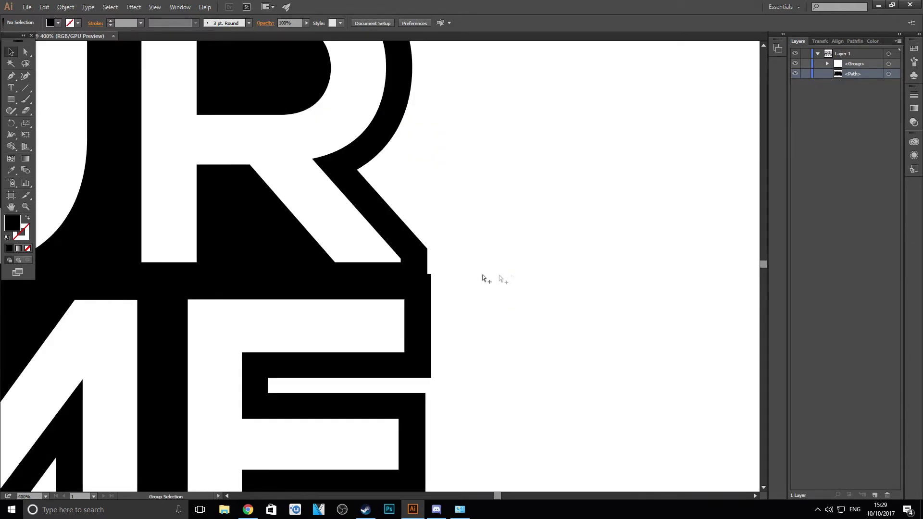
{"action": "scroll", "coordinate": [465, 289], "scroll_direction": "up", "scroll_amount": 1}
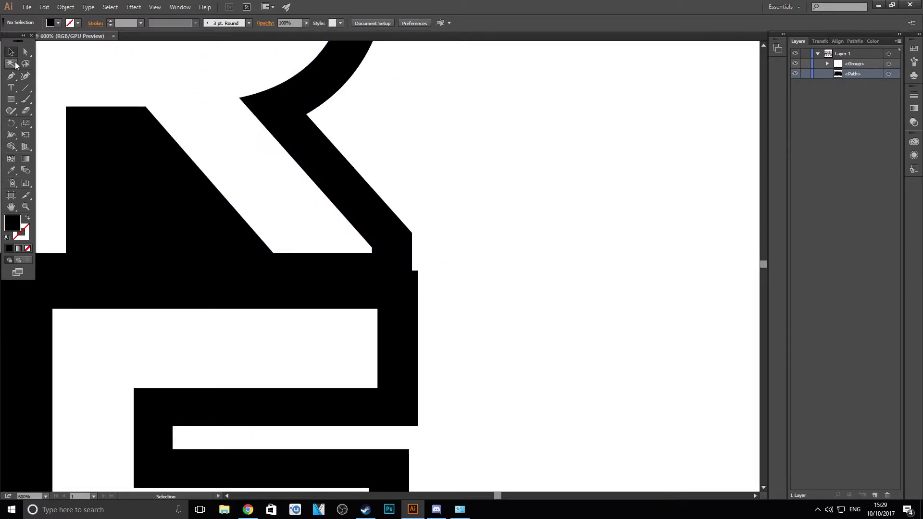
{"action": "left_click", "coordinate": [26, 52]}
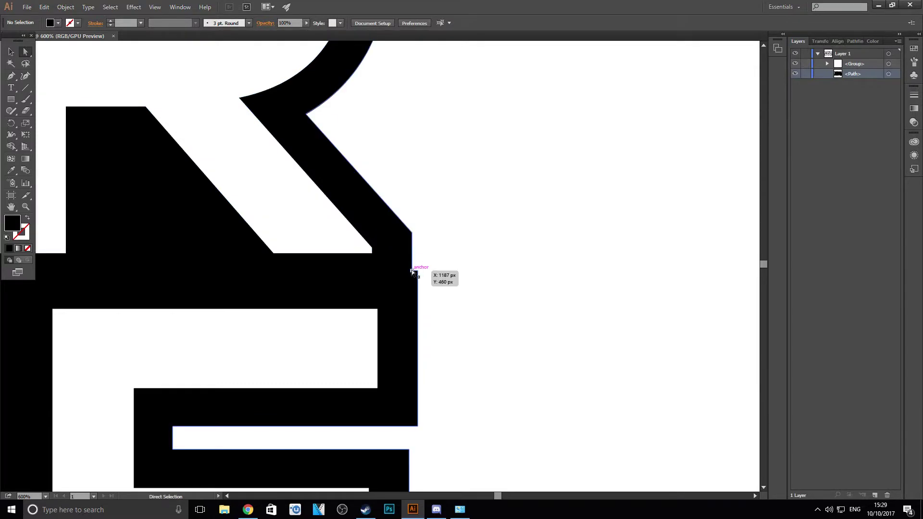
{"action": "mouse_move", "coordinate": [412, 233]}
{"action": "left_mouse_down"}
{"action": "mouse_move", "coordinate": [420, 239]}
{"action": "mouse_move", "coordinate": [412, 233]}
{"action": "left_mouse_up"}
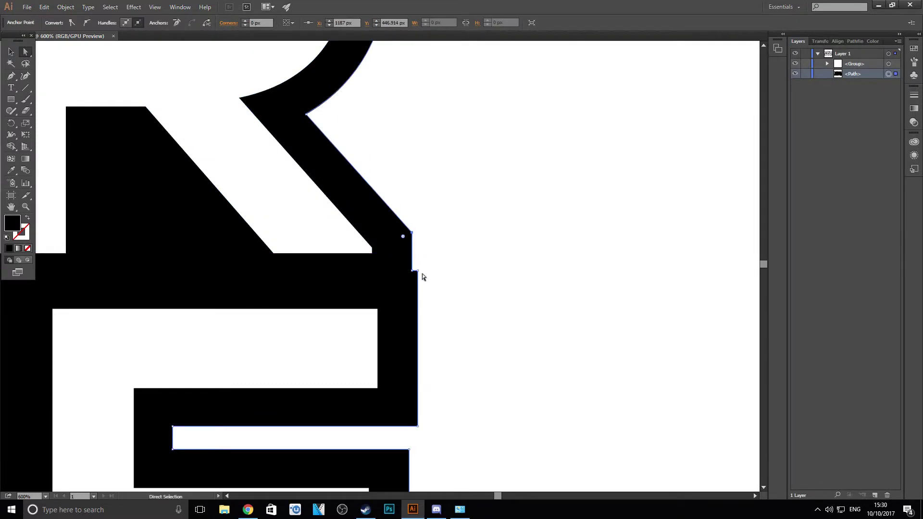
{"action": "left_click_drag", "start_coordinate": [413, 270], "coordinate": [417, 270]}
{"action": "left_click_drag", "start_coordinate": [412, 234], "coordinate": [418, 238]}
{"action": "left_click", "coordinate": [426, 289]}
{"action": "key", "text": "ctrl+0"}
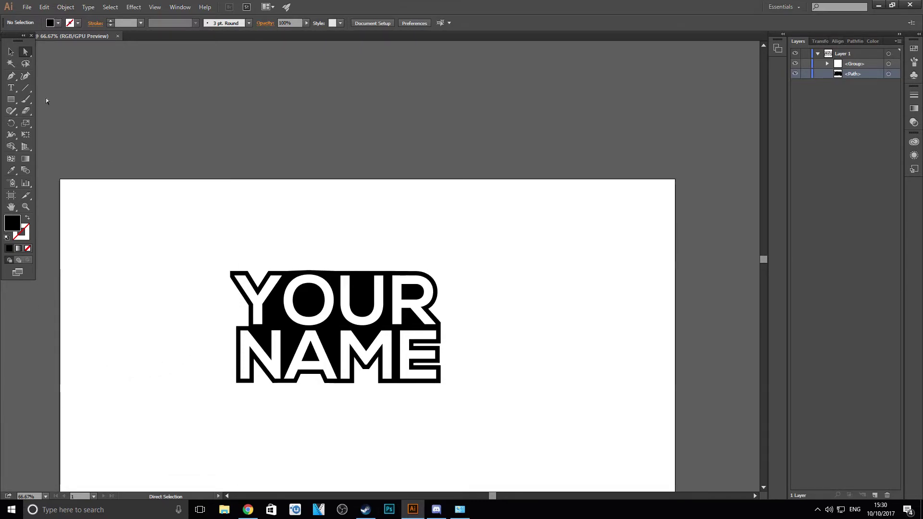
{"action": "scroll", "coordinate": [166, 167], "scroll_direction": "down", "scroll_amount": 3}
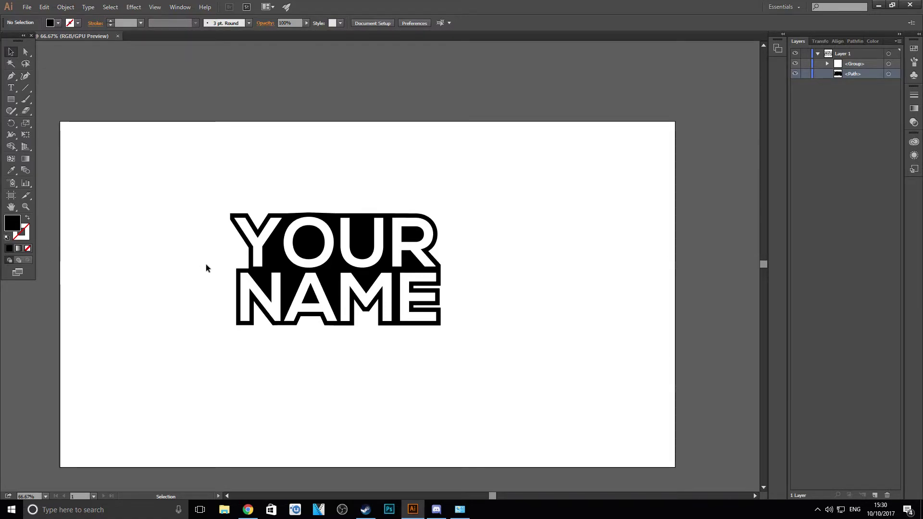
Step: Offset the black outline path by 10 px with Miter joins and a miter limit of 4
{"action": "left_click", "coordinate": [889, 74]}
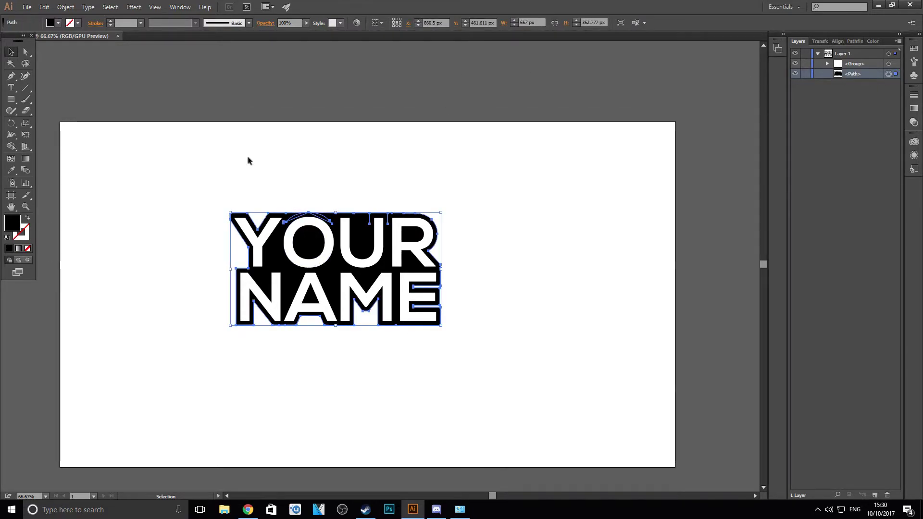
{"action": "left_click", "coordinate": [61, 8]}
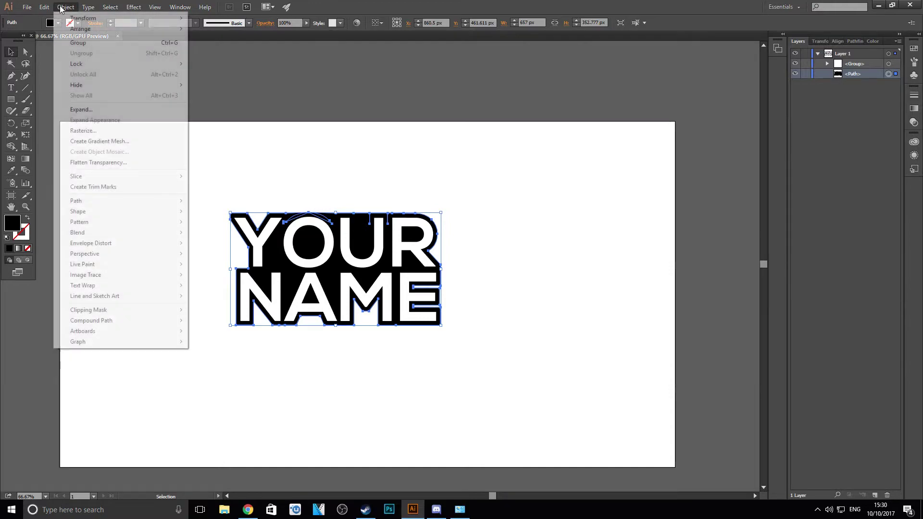
{"action": "mouse_move", "coordinate": [118, 204]}
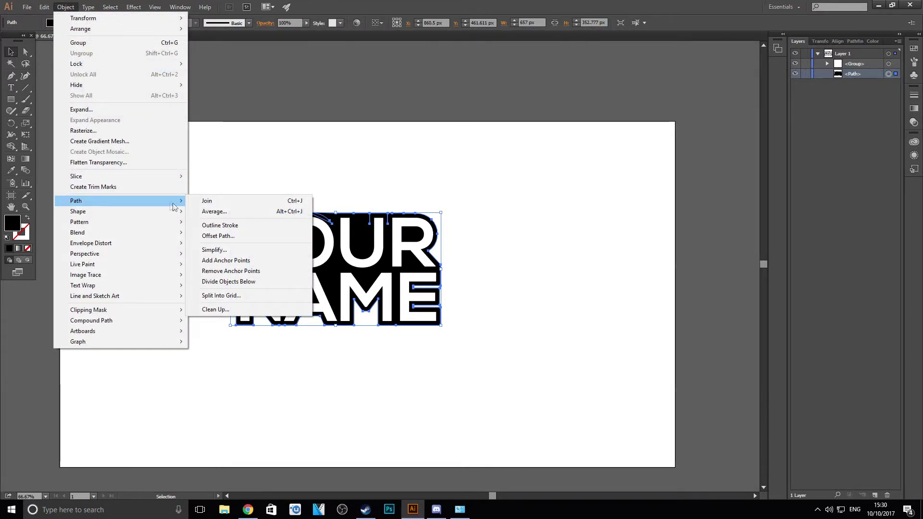
{"action": "left_click", "coordinate": [218, 235]}
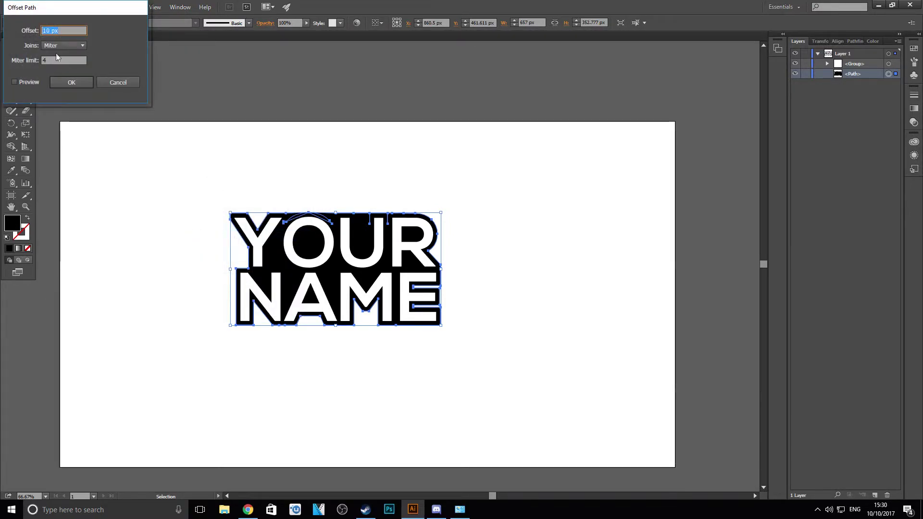
{"action": "left_click", "coordinate": [28, 81]}
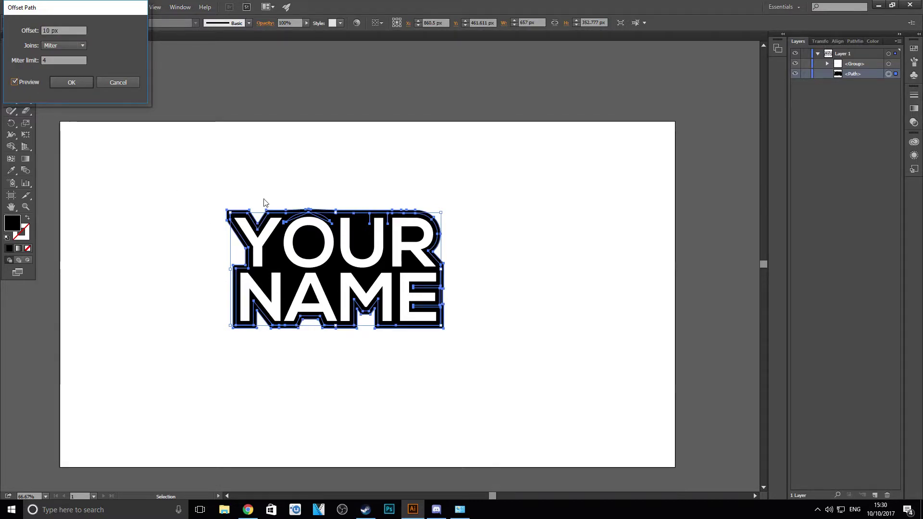
{"action": "left_click", "coordinate": [15, 83]}
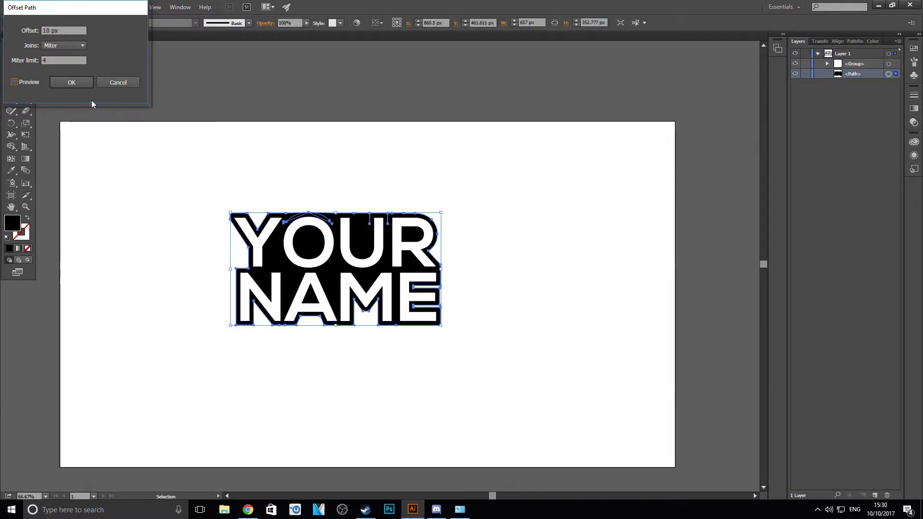
{"action": "left_click", "coordinate": [25, 82]}
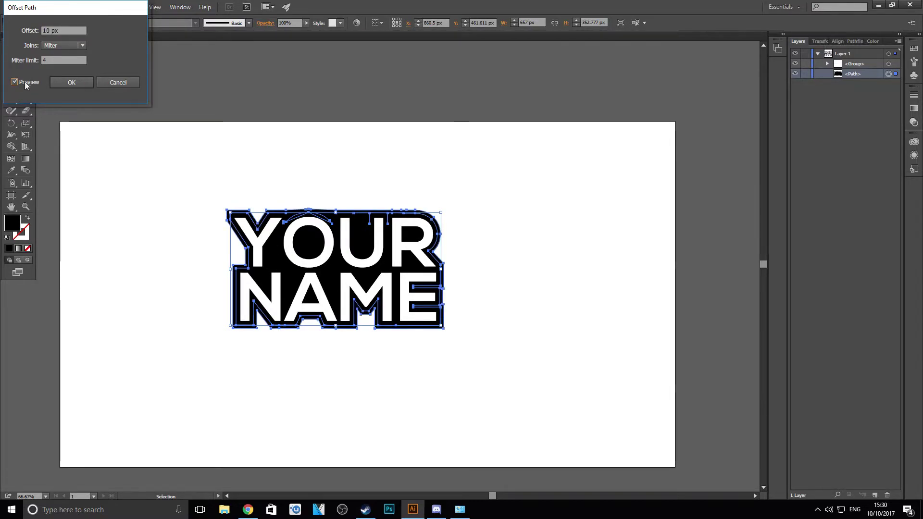
{"action": "left_click", "coordinate": [61, 46]}
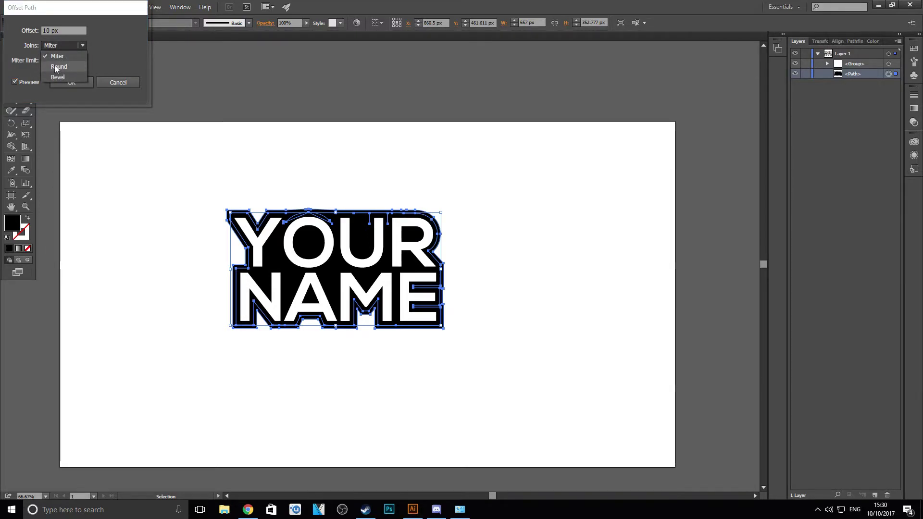
{"action": "left_click", "coordinate": [57, 56]}
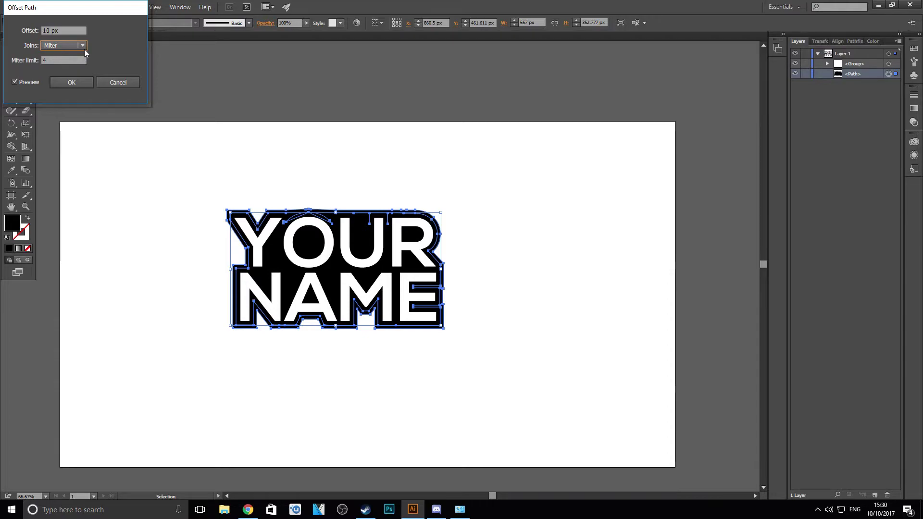
{"action": "left_click", "coordinate": [51, 60]}
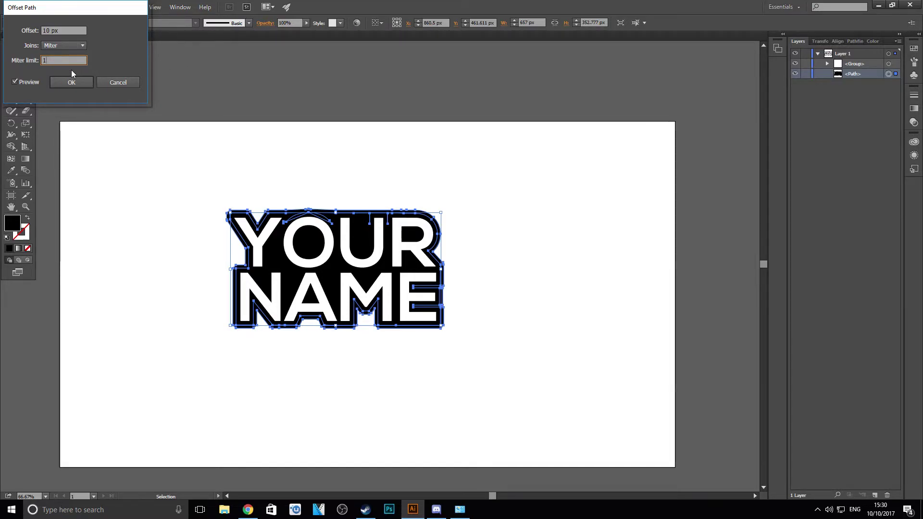
{"action": "type", "text": "4"}
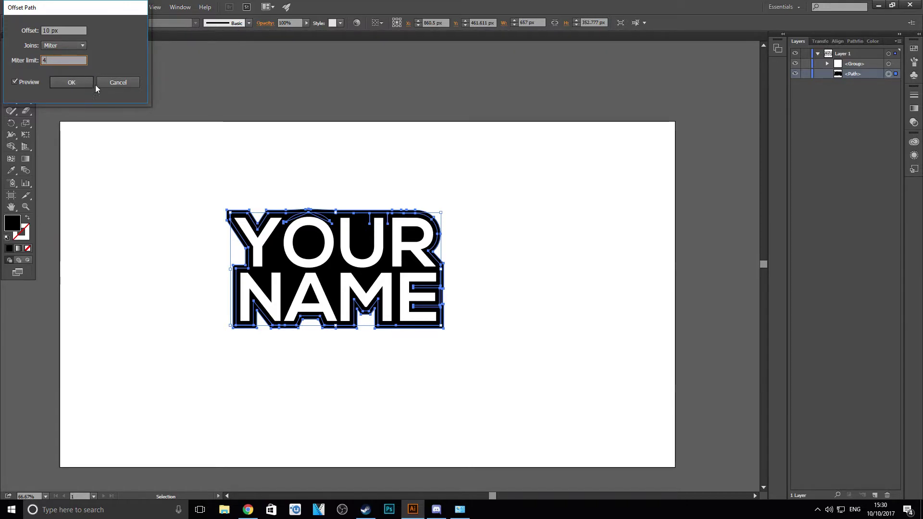
{"action": "left_click", "coordinate": [81, 82]}
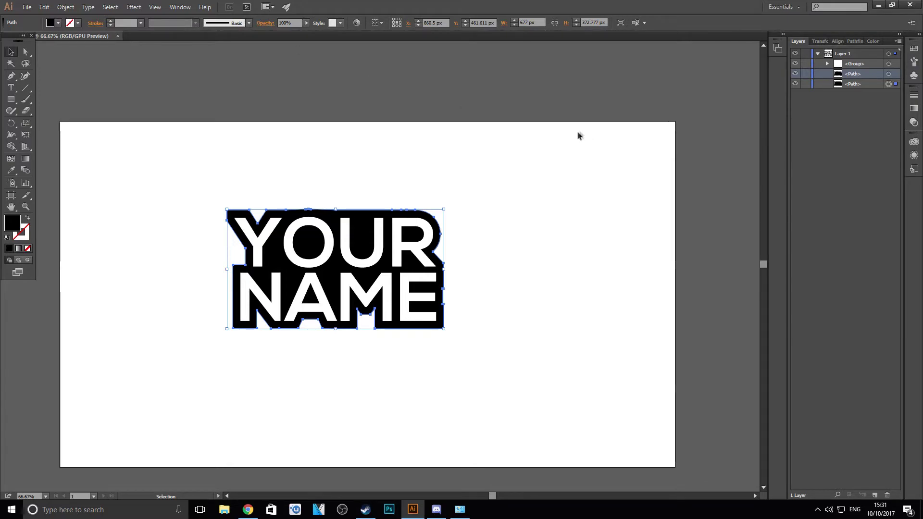
Step: Fill the larger offset path with a bright yellow-green colour and deselect it
{"action": "double_click", "coordinate": [13, 227]}
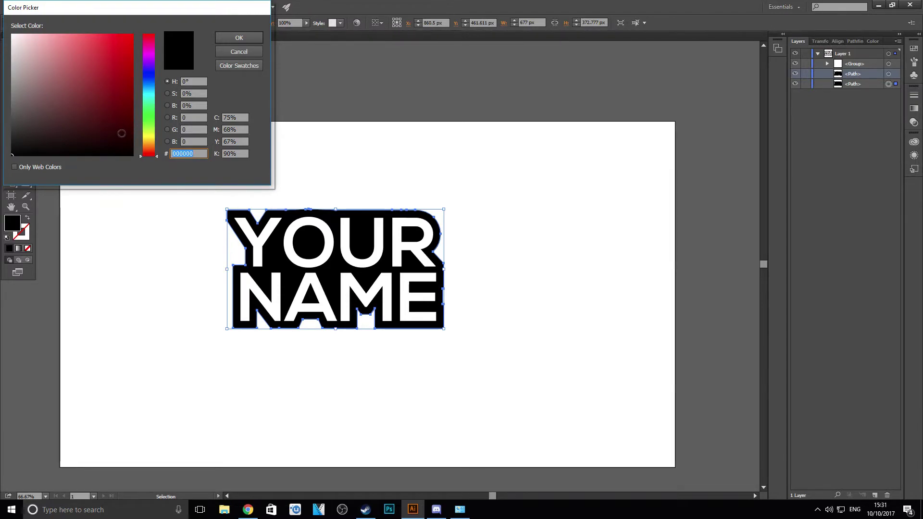
{"action": "left_click", "coordinate": [147, 134]}
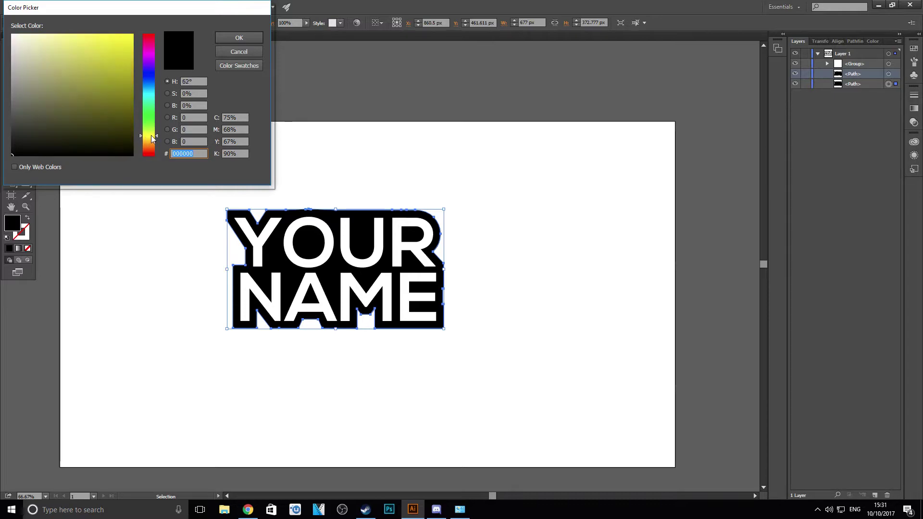
{"action": "left_click_drag", "start_coordinate": [124, 86], "coordinate": [130, 34]}
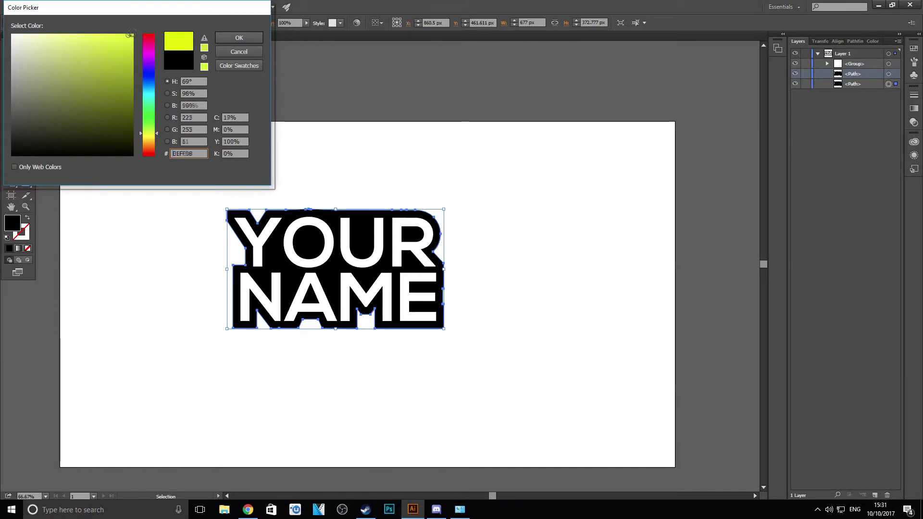
{"action": "left_click", "coordinate": [229, 38]}
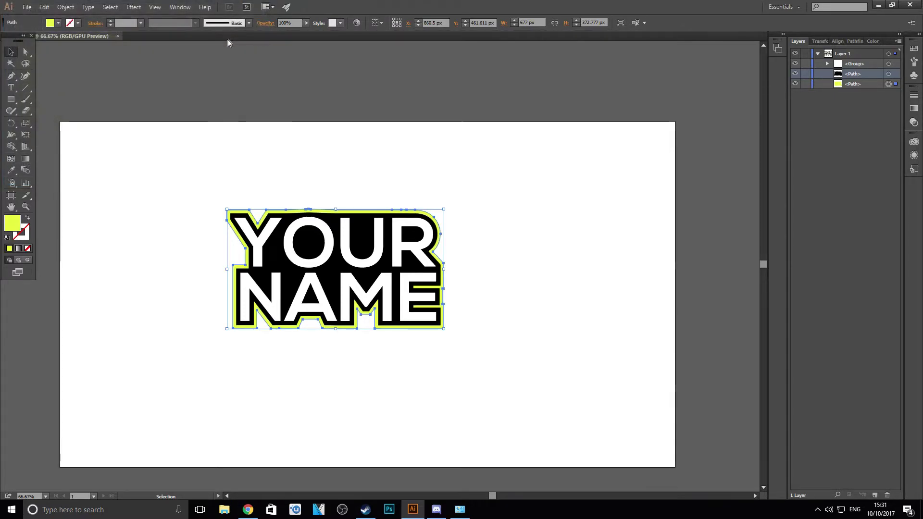
{"action": "left_click", "coordinate": [166, 180]}
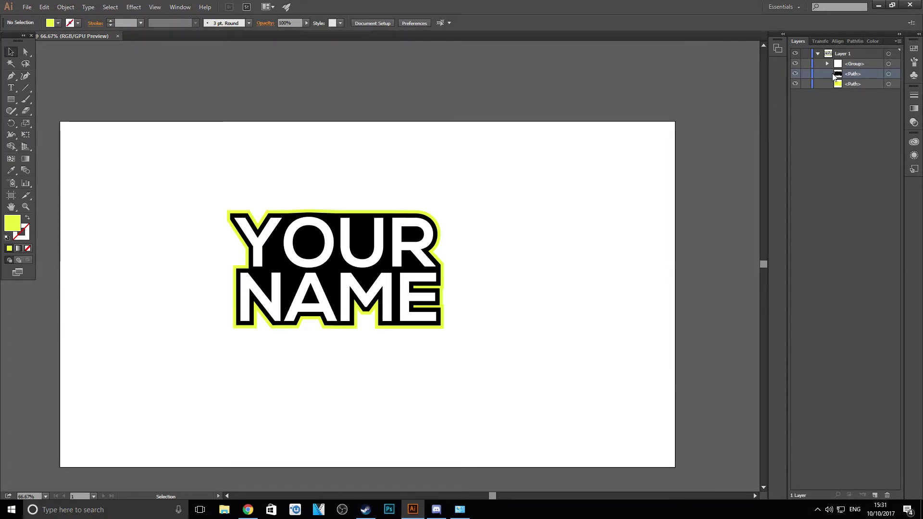
Step: Copy the black backing outline path and paste a duplicate of it
{"action": "left_click", "coordinate": [889, 74]}
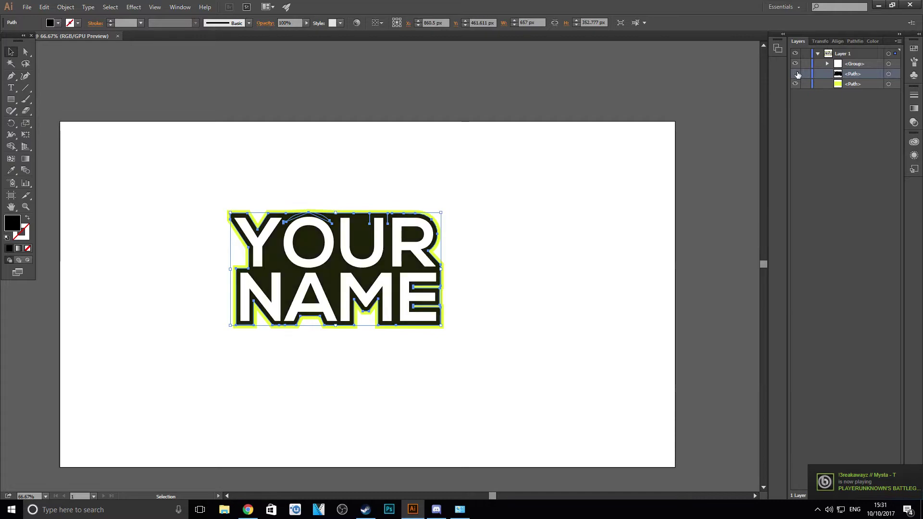
{"action": "left_click", "coordinate": [796, 74]}
{"action": "left_click", "coordinate": [795, 74]}
{"action": "left_click", "coordinate": [889, 74]}
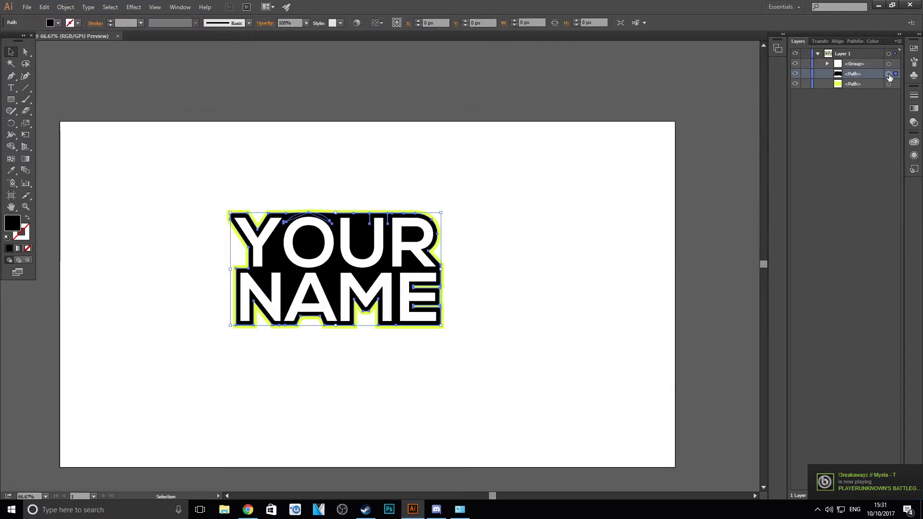
{"action": "key", "text": "a"}
{"action": "key", "text": "v"}
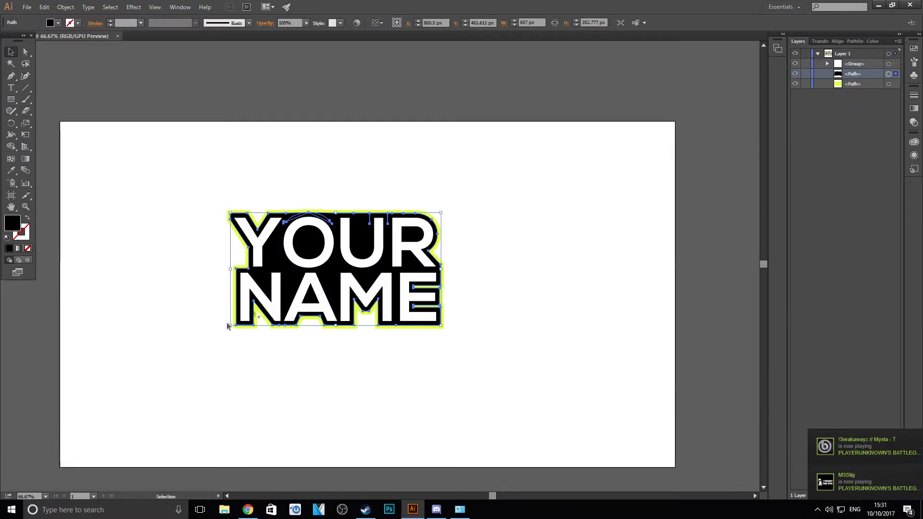
{"action": "left_click", "coordinate": [44, 7]}
{"action": "left_click", "coordinate": [58, 54]}
{"action": "left_click", "coordinate": [44, 7]}
{"action": "left_click", "coordinate": [56, 64]}
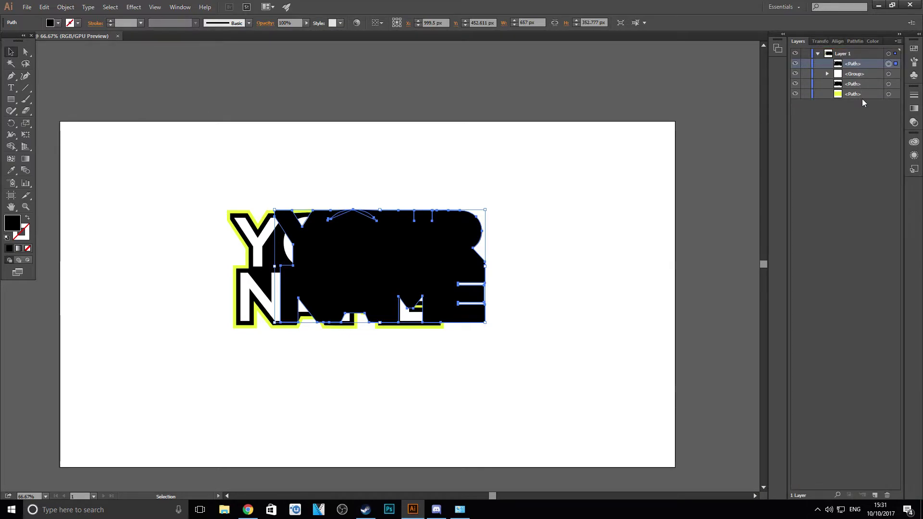
Step: Send the duplicate behind the yellow-green outline, move it over the logo and scale it down to about 573 by 307 px
{"action": "left_click_drag", "start_coordinate": [856, 64], "coordinate": [861, 99]}
{"action": "left_click_drag", "start_coordinate": [479, 240], "coordinate": [407, 247]}
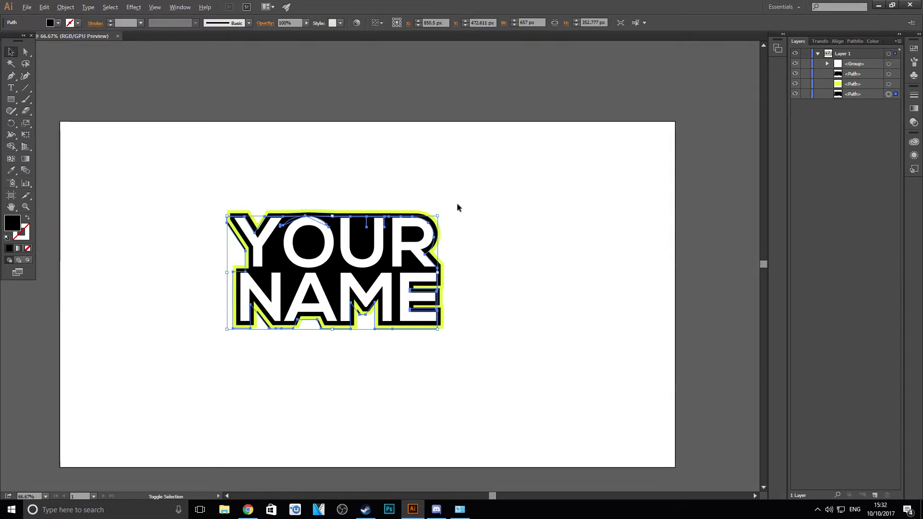
{"action": "mouse_move", "coordinate": [437, 216]}
{"action": "left_mouse_down"}
{"action": "mouse_move", "coordinate": [395, 208]}
{"action": "mouse_move", "coordinate": [419, 227]}
{"action": "mouse_move", "coordinate": [428, 212]}
{"action": "mouse_move", "coordinate": [425, 223]}
{"action": "left_mouse_up"}
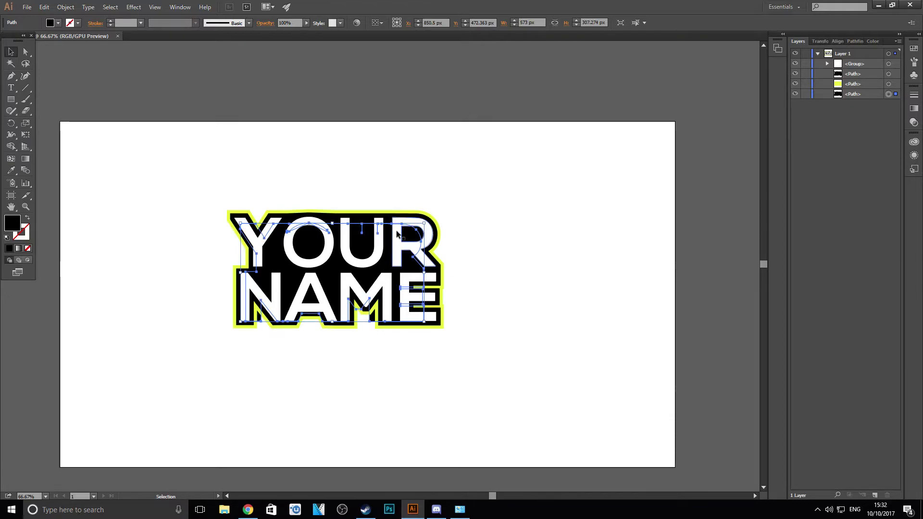
Step: Nudge the black duplicate below the logo to about X 864.5 px, Y 542 px, and deselect it
{"action": "key", "text": "Down"}
{"action": "key", "text": "Down"}
{"action": "key", "text": "Down"}
{"action": "key", "text": "Down"}
{"action": "key", "text": "Down"}
{"action": "key", "text": "Down"}
{"action": "key", "text": "Down"}
{"action": "key", "text": "Down"}
{"action": "key", "text": "Down"}
{"action": "key", "text": "Down"}
{"action": "key", "text": "Down"}
{"action": "key", "text": "Down"}
{"action": "key", "text": "Down"}
{"action": "key", "text": "Down"}
{"action": "key", "text": "Down"}
{"action": "key", "text": "Down"}
{"action": "key", "text": "Down"}
{"action": "key", "text": "Down"}
{"action": "key", "text": "Down"}
{"action": "key", "text": "Down"}
{"action": "key", "text": "Down"}
{"action": "key", "text": "Down"}
{"action": "key", "text": "Down"}
{"action": "key", "text": "Down"}
{"action": "key", "text": "Down"}
{"action": "key", "text": "Down"}
{"action": "key", "text": "Down"}
{"action": "key", "text": "Down"}
{"action": "key", "text": "Down"}
{"action": "key", "text": "Down"}
{"action": "key", "text": "Down"}
{"action": "key", "text": "Down"}
{"action": "key", "text": "Down"}
{"action": "key", "text": "Down"}
{"action": "key", "text": "Down"}
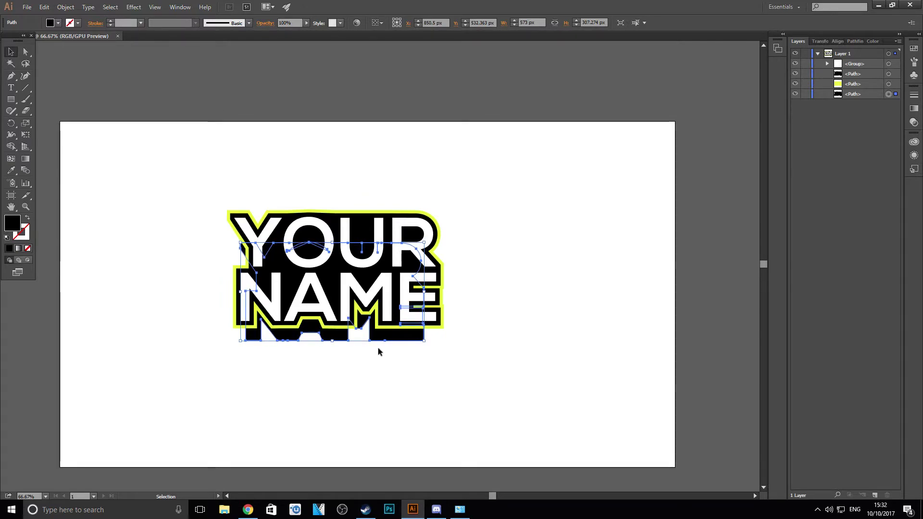
{"action": "key", "text": "Right"}
{"action": "key", "text": "Right"}
{"action": "key", "text": "Right"}
{"action": "key", "text": "Right"}
{"action": "key", "text": "Right"}
{"action": "key", "text": "Right"}
{"action": "key", "text": "Right"}
{"action": "key", "text": "Right"}
{"action": "key", "text": "Right"}
{"action": "key", "text": "Right"}
{"action": "key", "text": "Right"}
{"action": "key", "text": "Right"}
{"action": "key", "text": "Right"}
{"action": "key", "text": "Right"}
{"action": "key", "text": "Right"}
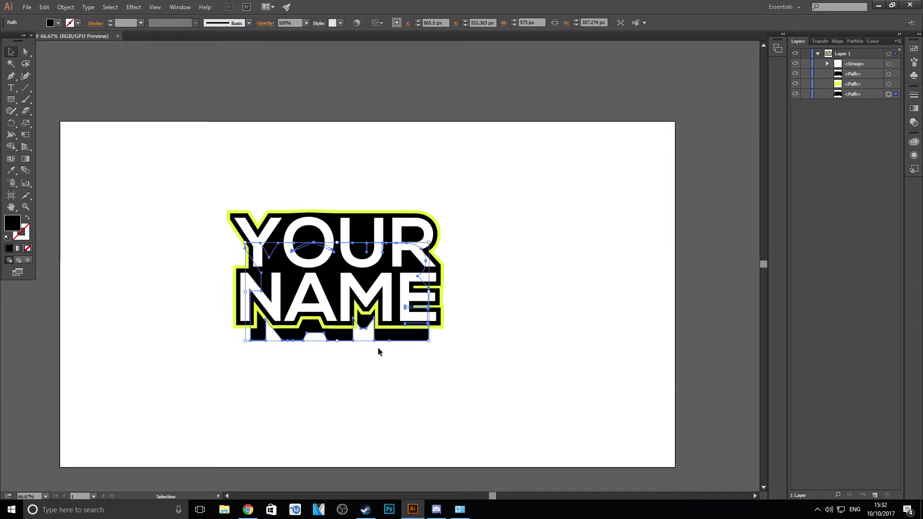
{"action": "key", "text": "Left"}
{"action": "key", "text": "Down"}
{"action": "key", "text": "Down"}
{"action": "key", "text": "Down"}
{"action": "key", "text": "Down"}
{"action": "key", "text": "Down"}
{"action": "key", "text": "Down"}
{"action": "key", "text": "Down"}
{"action": "key", "text": "Down"}
{"action": "key", "text": "Down"}
{"action": "key", "text": "Down"}
{"action": "key", "text": "Down"}
{"action": "key", "text": "Down"}
{"action": "key", "text": "Right"}
{"action": "key", "text": "Right"}
{"action": "key", "text": "Right"}
{"action": "key", "text": "Right"}
{"action": "key", "text": "Right"}
{"action": "key", "text": "Right"}
{"action": "key", "text": "Right"}
{"action": "key", "text": "Right"}
{"action": "key", "text": "Left"}
{"action": "key", "text": "Left"}
{"action": "key", "text": "Left"}
{"action": "key", "text": "Right"}
{"action": "key", "text": "Right"}
{"action": "key", "text": "Right"}
{"action": "key", "text": "Right"}
{"action": "key", "text": "Right"}
{"action": "key", "text": "Right"}
{"action": "key", "text": "Right"}
{"action": "key", "text": "Right"}
{"action": "key", "text": "Right"}
{"action": "key", "text": "Right"}
{"action": "key", "text": "Right"}
{"action": "key", "text": "Right"}
{"action": "key", "text": "Right"}
{"action": "key", "text": "Right"}
{"action": "key", "text": "Down"}
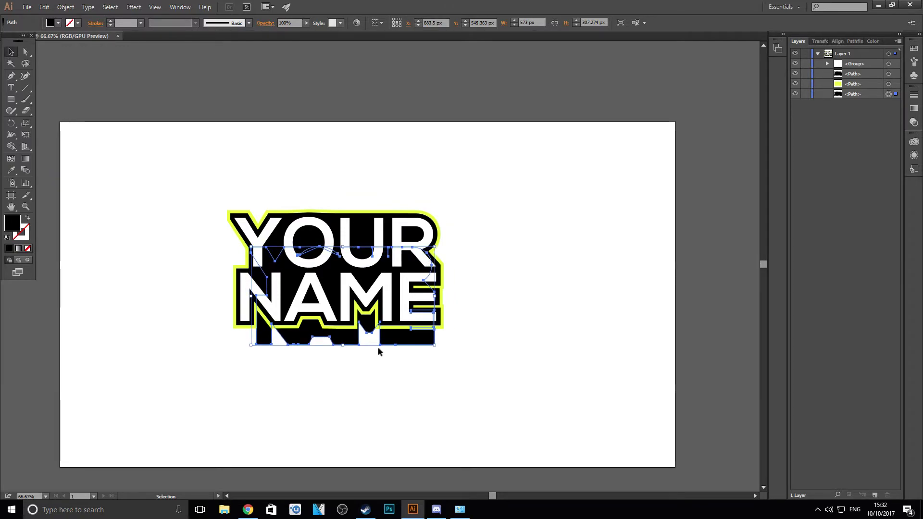
{"action": "left_click_drag", "start_coordinate": [378, 349], "coordinate": [378, 349]}
{"action": "key", "text": "Left"}
{"action": "key", "text": "Left"}
{"action": "key", "text": "Left"}
{"action": "key", "text": "Left"}
{"action": "key", "text": "Left"}
{"action": "key", "text": "Left"}
{"action": "key", "text": "Left"}
{"action": "key", "text": "Left"}
{"action": "key", "text": "Left"}
{"action": "key", "text": "Left"}
{"action": "key", "text": "Left"}
{"action": "key", "text": "Left"}
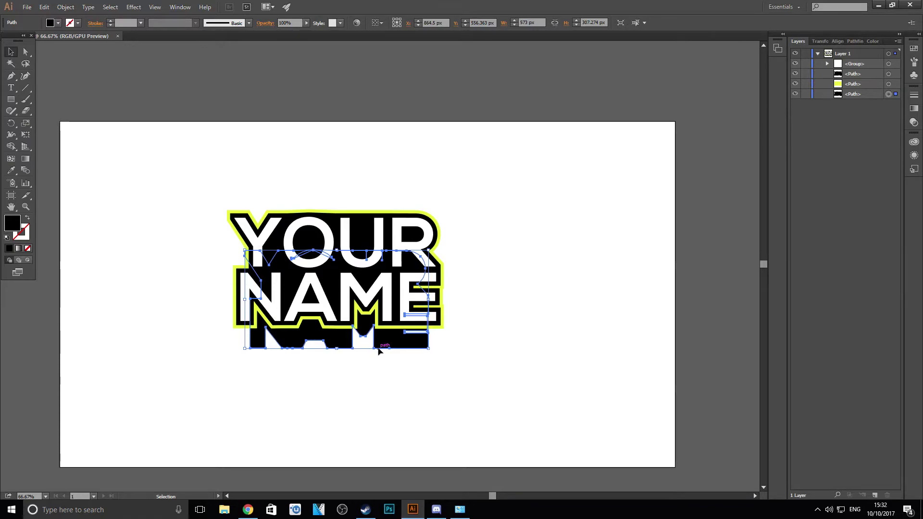
{"action": "key", "text": "Up"}
{"action": "key", "text": "Up"}
{"action": "key", "text": "Up"}
{"action": "key", "text": "Up"}
{"action": "key", "text": "Up"}
{"action": "key", "text": "Up"}
{"action": "key", "text": "Up"}
{"action": "key", "text": "Up"}
{"action": "key", "text": "Up"}
{"action": "key", "text": "Up"}
{"action": "key", "text": "Up"}
{"action": "key", "text": "Up"}
{"action": "key", "text": "Up"}
{"action": "key", "text": "Up"}
{"action": "key", "text": "Up"}
{"action": "key", "text": "Up"}
{"action": "key", "text": "Up"}
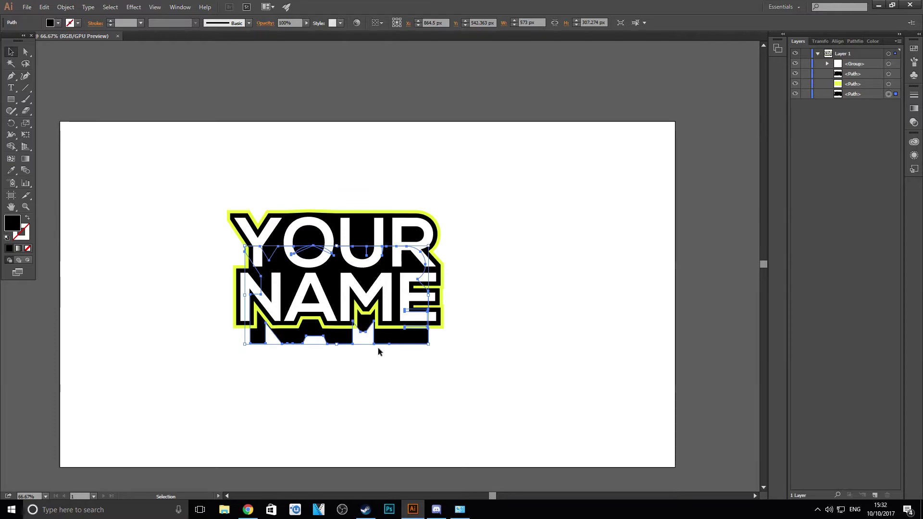
{"action": "left_click", "coordinate": [382, 375]}
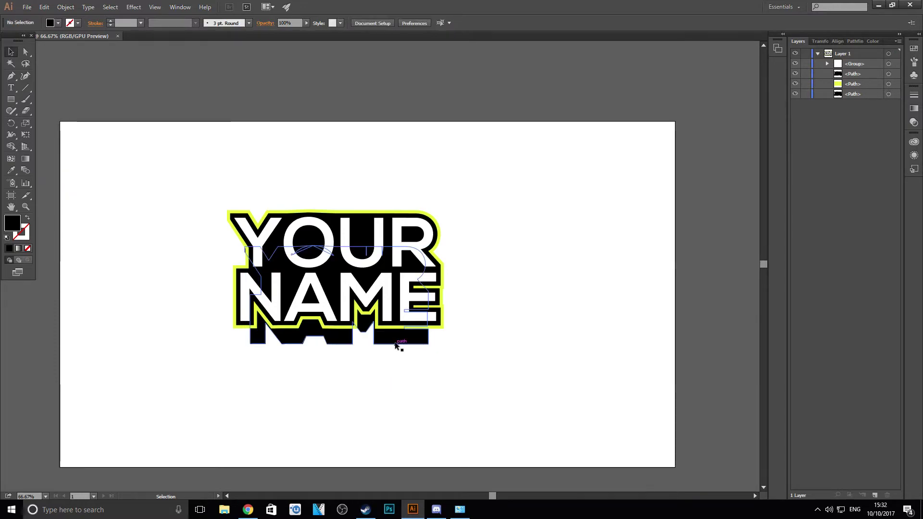
{"action": "scroll", "coordinate": [395, 345], "scroll_direction": "up", "scroll_amount": 4}
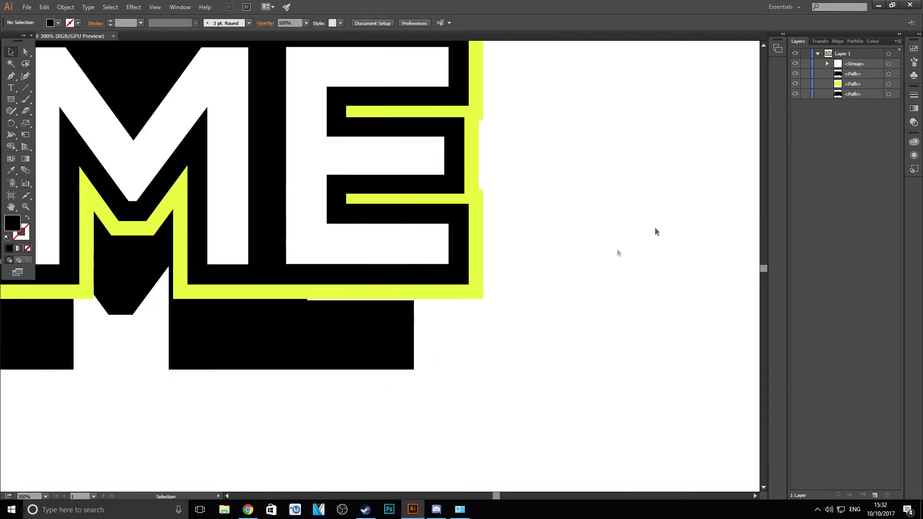
{"action": "left_click", "coordinate": [856, 93]}
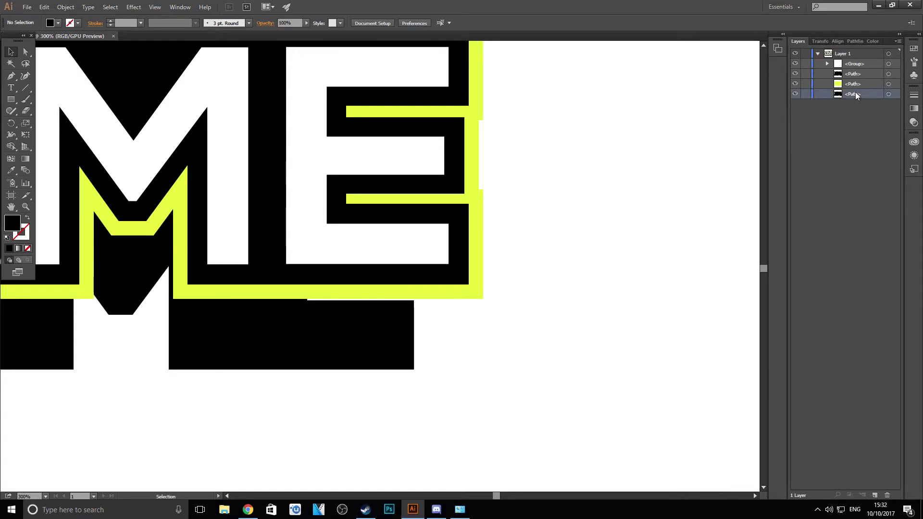
{"action": "left_click", "coordinate": [888, 94]}
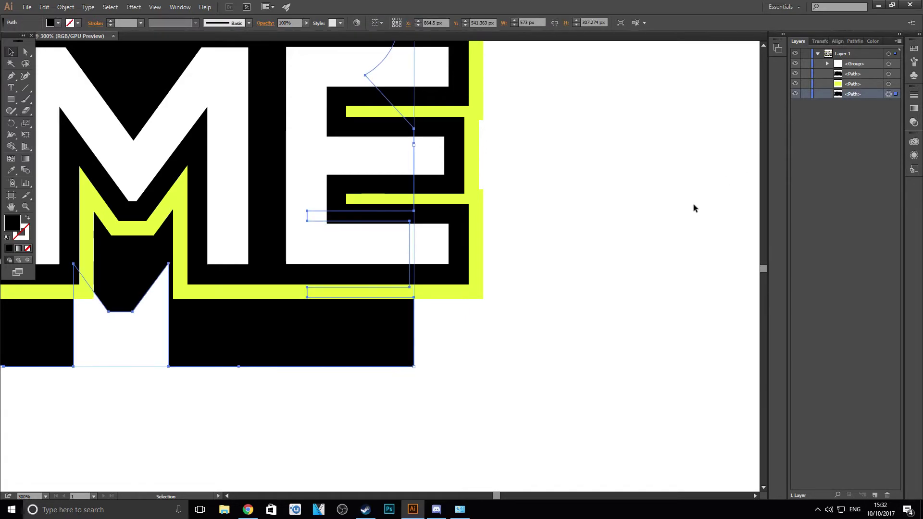
{"action": "scroll", "coordinate": [203, 347], "scroll_direction": "down", "scroll_amount": 3}
{"action": "left_click", "coordinate": [213, 359]}
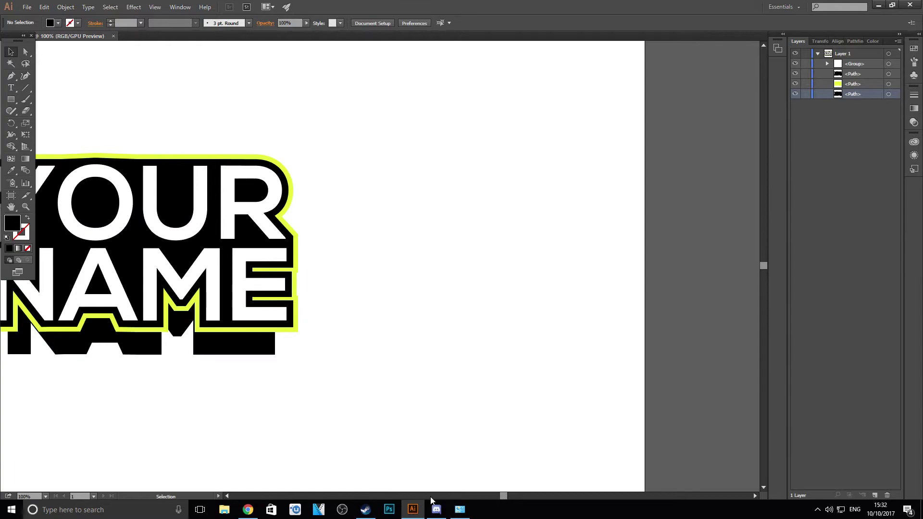
{"action": "left_click_drag", "start_coordinate": [505, 498], "coordinate": [488, 501]}
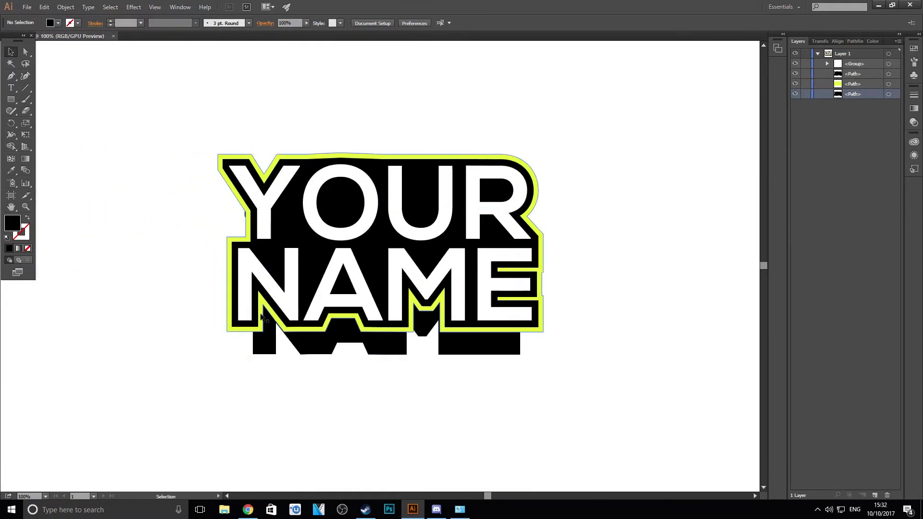
Step: Fill the rear duplicate with the outline's yellow-green, darken that fill to an olive green at about 65% brightness, and deselect it
{"action": "left_click", "coordinate": [888, 95]}
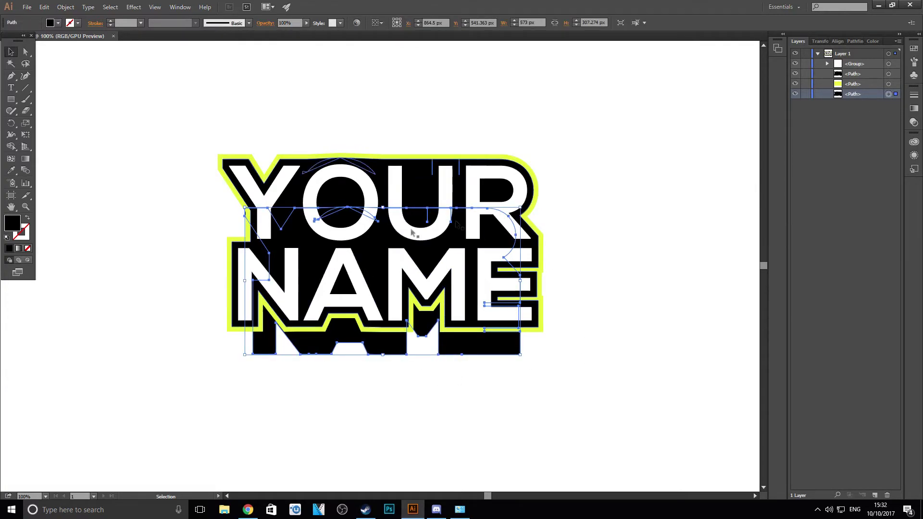
{"action": "double_click", "coordinate": [11, 224]}
{"action": "left_click", "coordinate": [253, 54]}
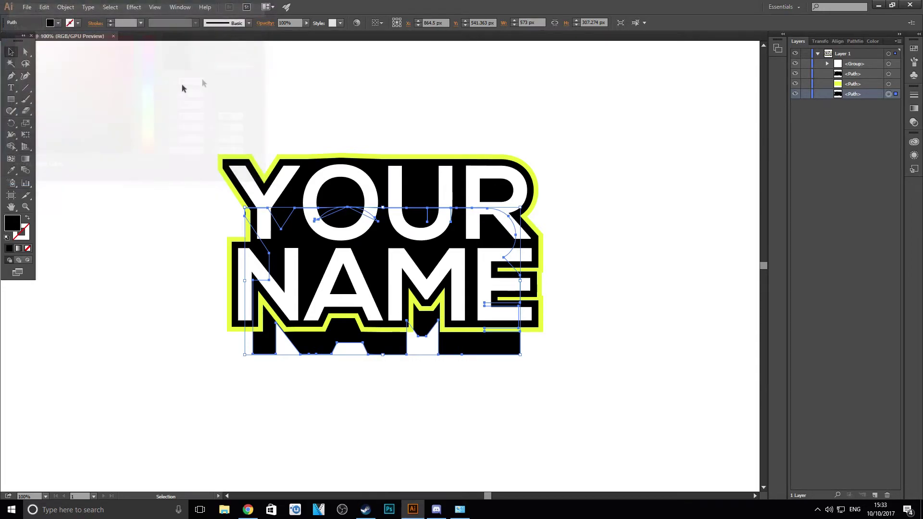
{"action": "key", "text": "i"}
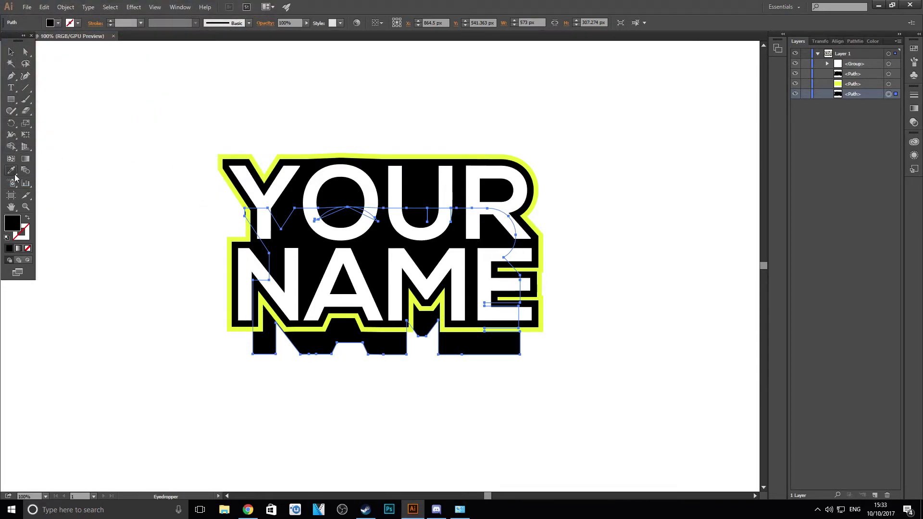
{"action": "left_click", "coordinate": [290, 153]}
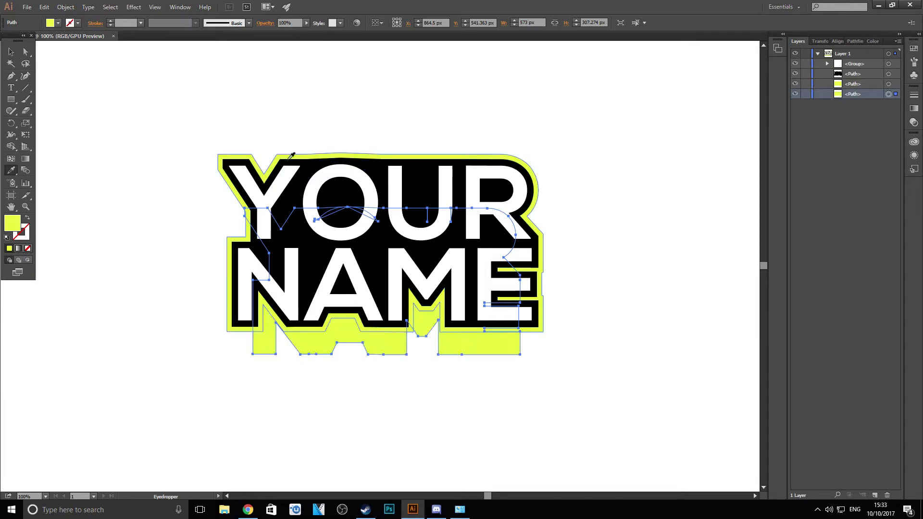
{"action": "double_click", "coordinate": [13, 223]}
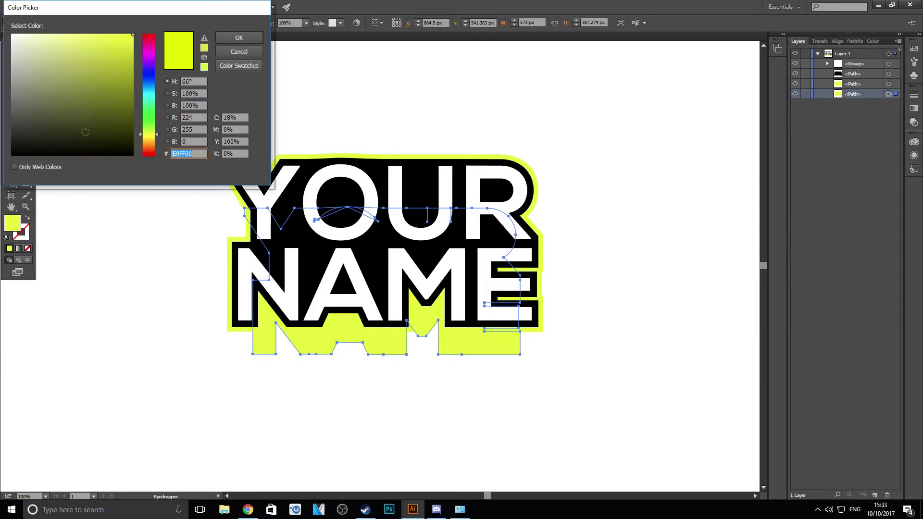
{"action": "left_click_drag", "start_coordinate": [129, 40], "coordinate": [136, 76]}
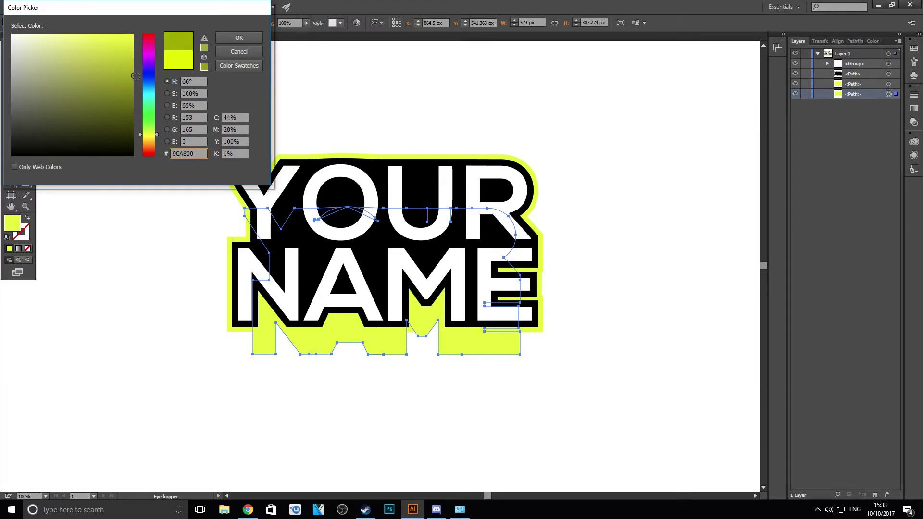
{"action": "left_click", "coordinate": [239, 40]}
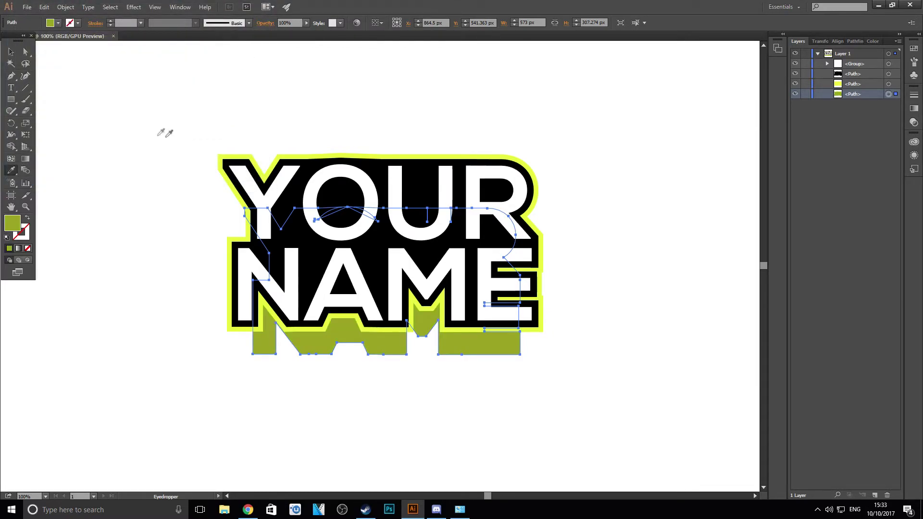
{"action": "left_click", "coordinate": [12, 52]}
{"action": "left_click", "coordinate": [202, 139]}
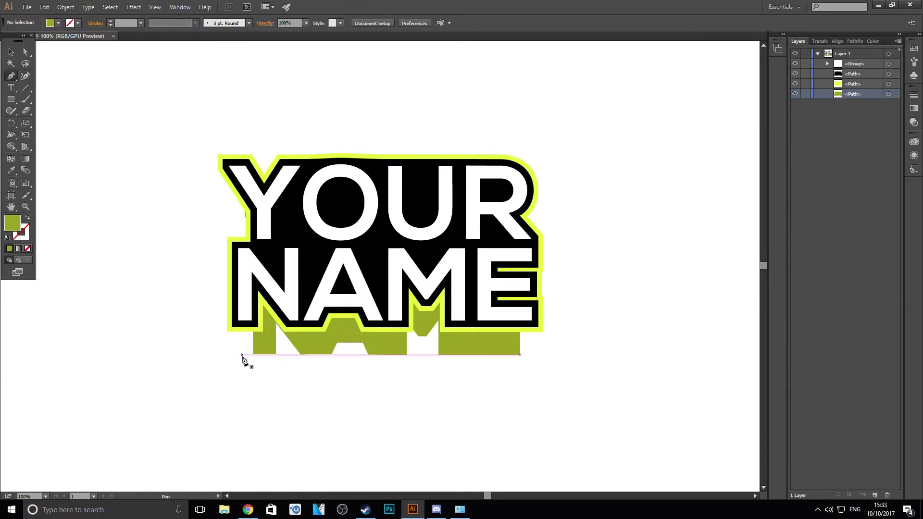
Step: Draw a closed olive-green triangle with the Pen tool, connecting the outline's lower-left corner at the N to the rear shape's lower-left corner
{"action": "scroll", "coordinate": [241, 356], "scroll_direction": "up", "scroll_amount": 4}
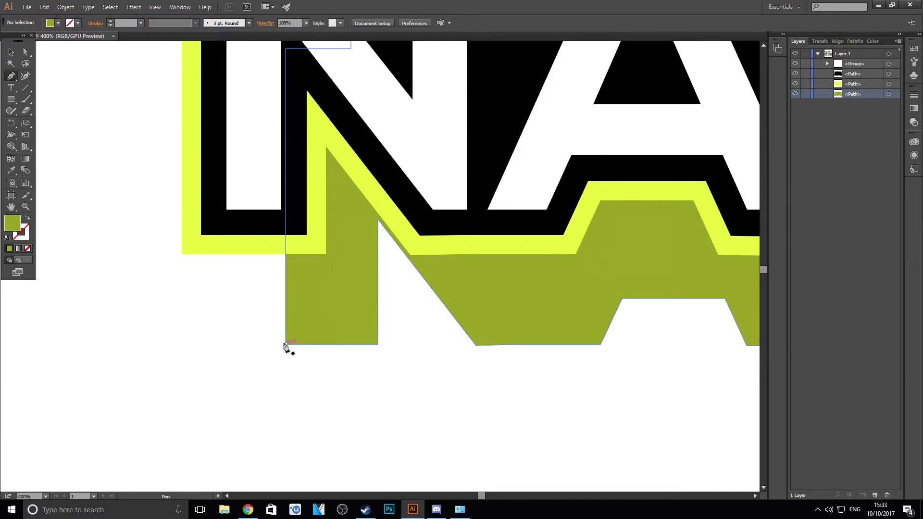
{"action": "left_click", "coordinate": [285, 344]}
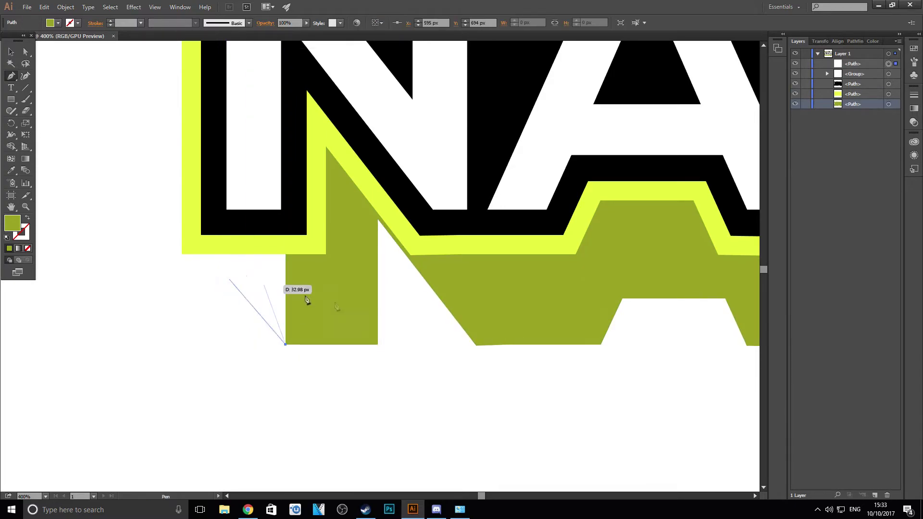
{"action": "left_click", "coordinate": [182, 253]}
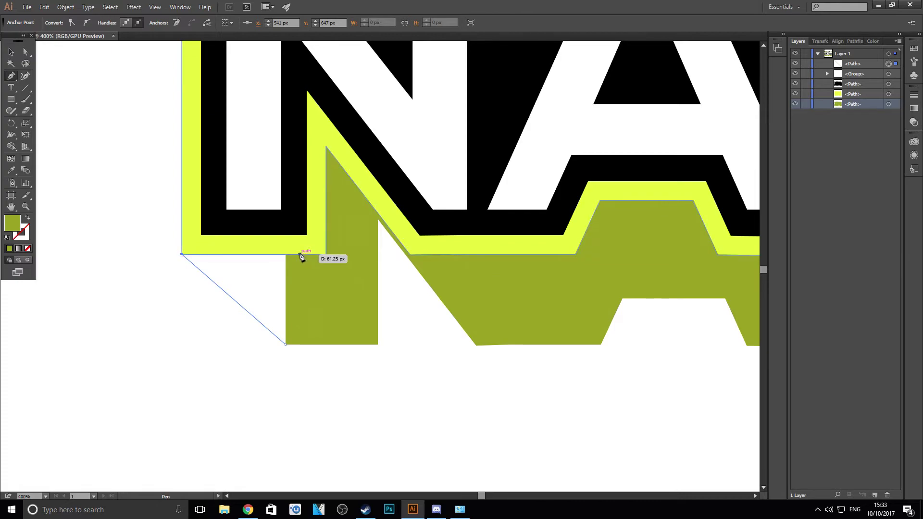
{"action": "left_click", "coordinate": [298, 253]}
{"action": "left_click", "coordinate": [286, 345]}
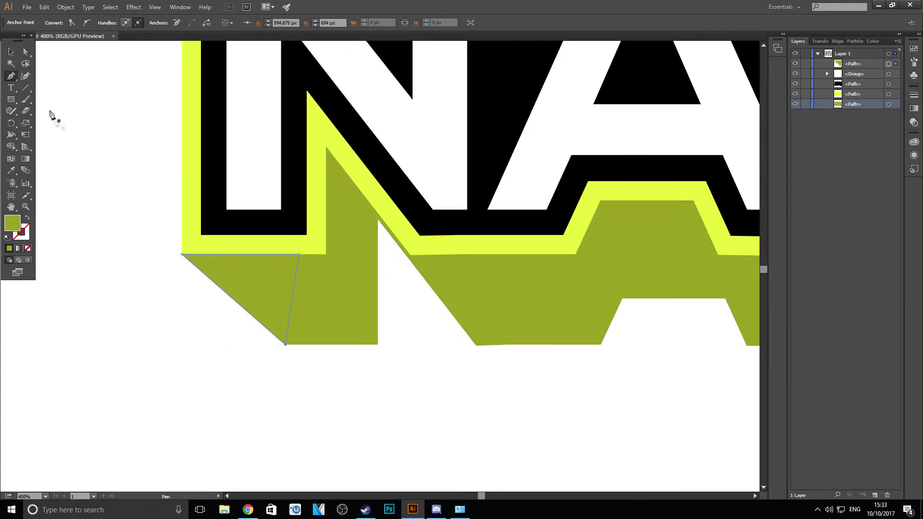
{"action": "left_click", "coordinate": [11, 56]}
{"action": "left_click", "coordinate": [132, 311]}
{"action": "scroll", "coordinate": [192, 337], "scroll_direction": "down", "scroll_amount": 5}
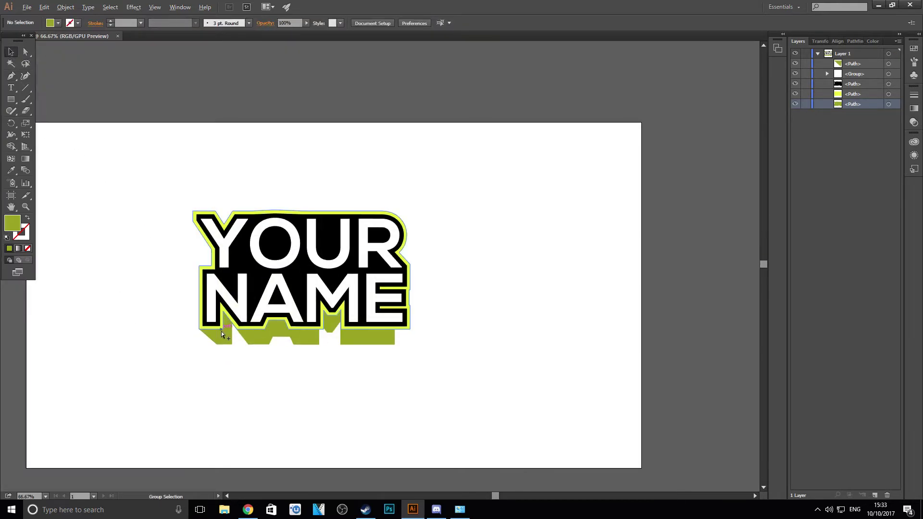
{"action": "scroll", "coordinate": [222, 331], "scroll_direction": "up", "scroll_amount": 1}
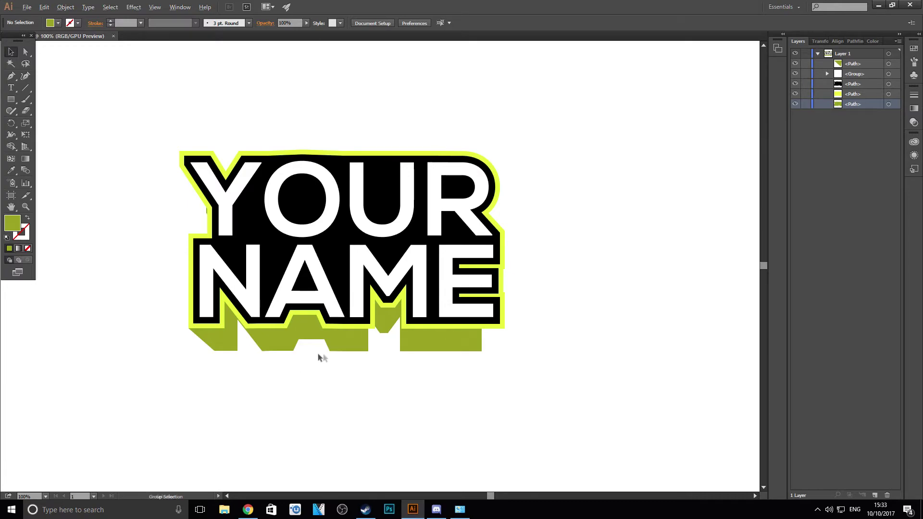
{"action": "scroll", "coordinate": [420, 347], "scroll_direction": "up", "scroll_amount": 2}
{"action": "scroll", "coordinate": [372, 356], "scroll_direction": "up", "scroll_amount": 1}
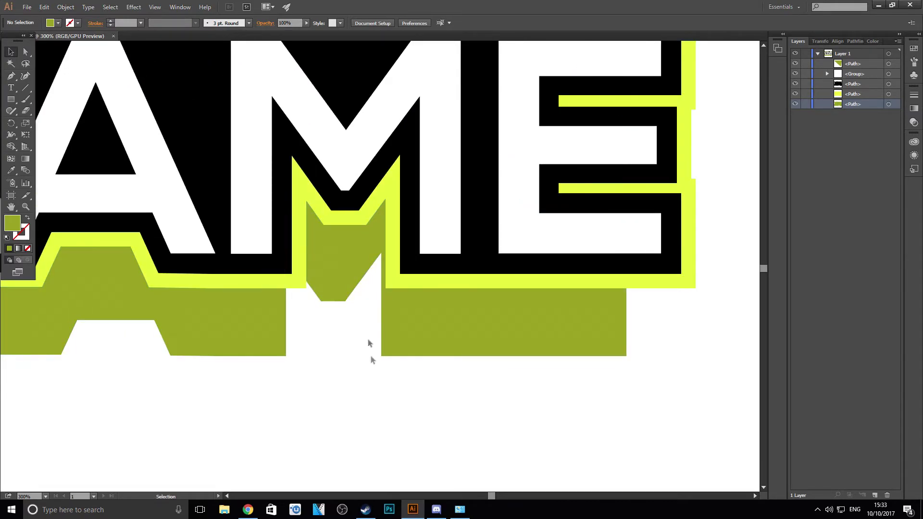
Step: Draw a closed olive-green triangle with the Pen tool, joining the outline's corner at the M's left leg to the rear shape's corner below, and deselect it
{"action": "scroll", "coordinate": [293, 267], "scroll_direction": "down", "scroll_amount": 2}
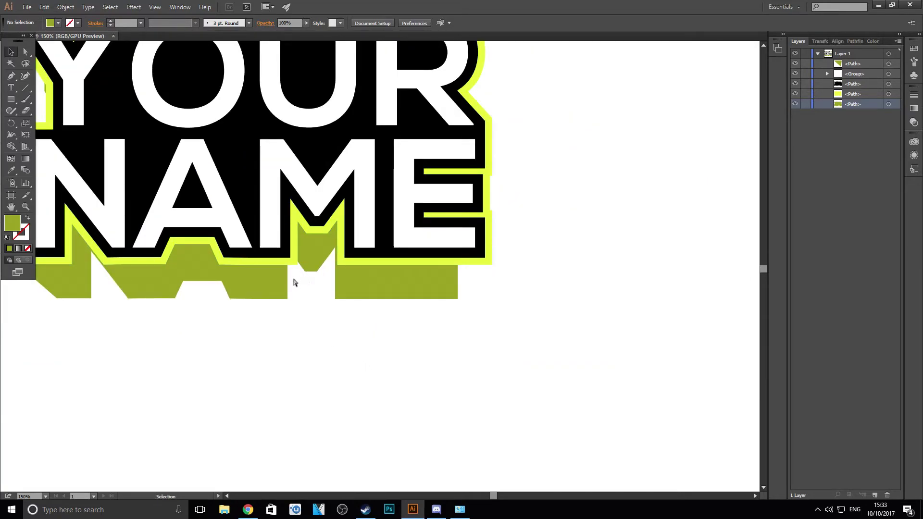
{"action": "scroll", "coordinate": [292, 276], "scroll_direction": "up", "scroll_amount": 2}
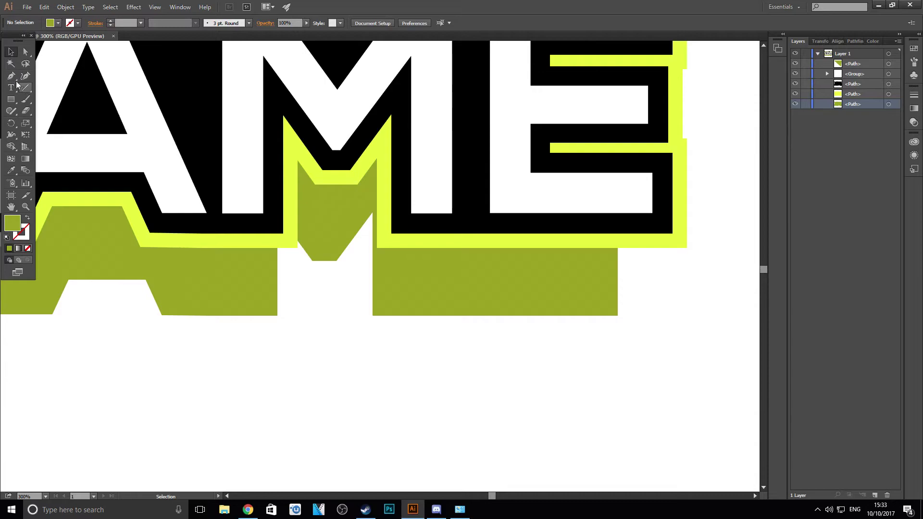
{"action": "left_click", "coordinate": [277, 316]}
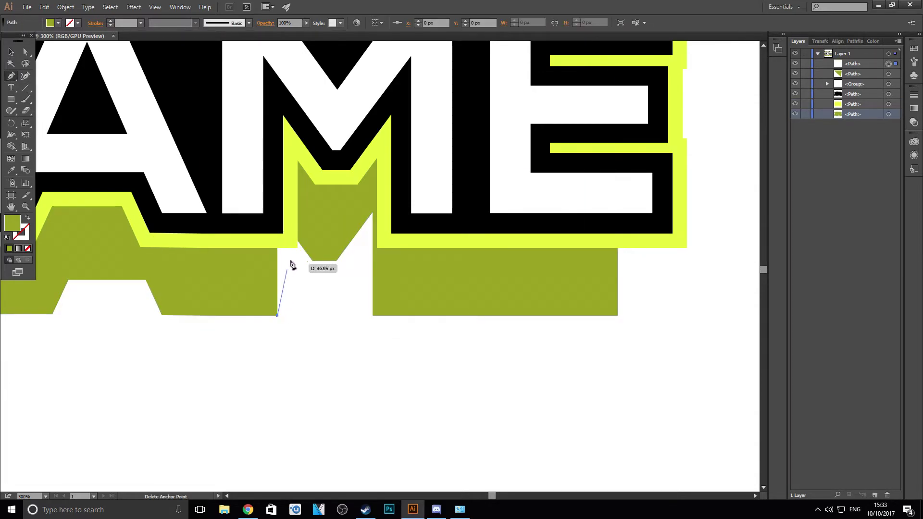
{"action": "left_click", "coordinate": [297, 249]}
{"action": "left_click", "coordinate": [257, 248]}
{"action": "left_click", "coordinate": [277, 315]}
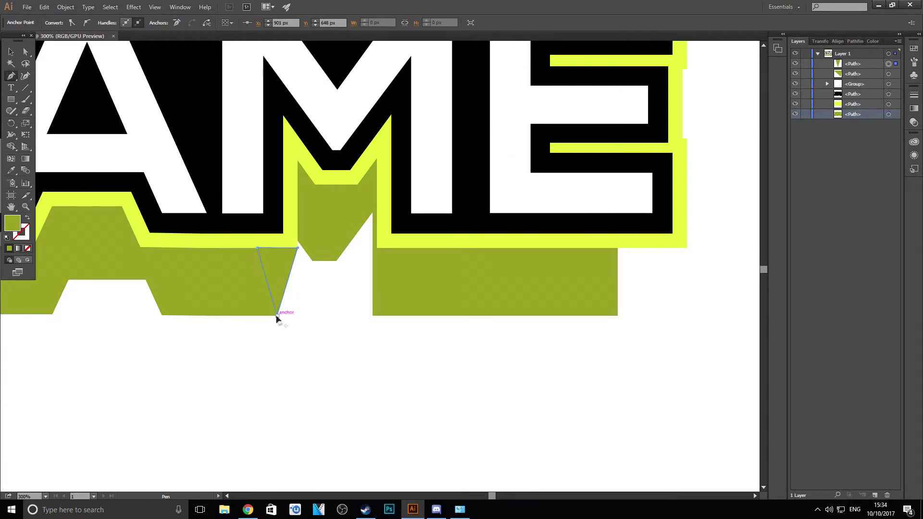
{"action": "left_click", "coordinate": [9, 53]}
{"action": "left_click", "coordinate": [144, 372]}
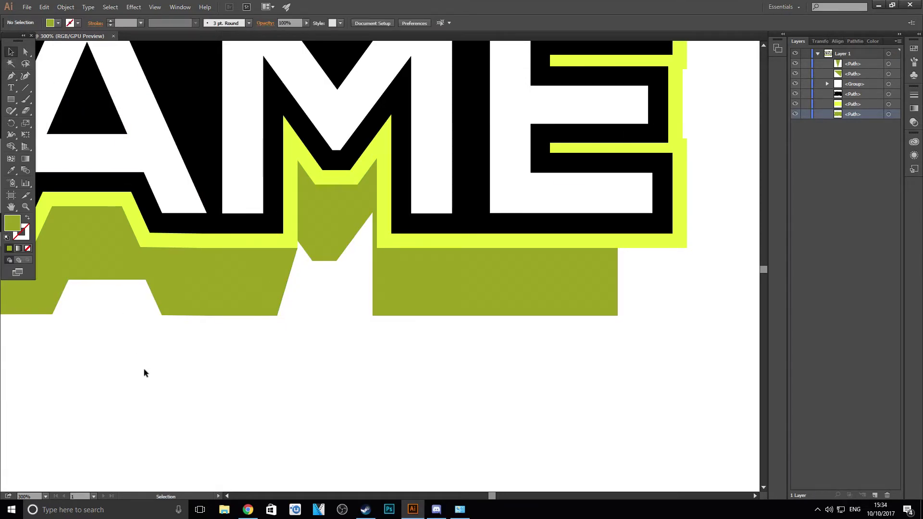
Step: Draw a closed olive-green triangle joining the outline's lower-right corner at the E to the rear shape's lower-right corner, and deselect it
{"action": "scroll", "coordinate": [144, 373], "scroll_direction": "down", "scroll_amount": 3}
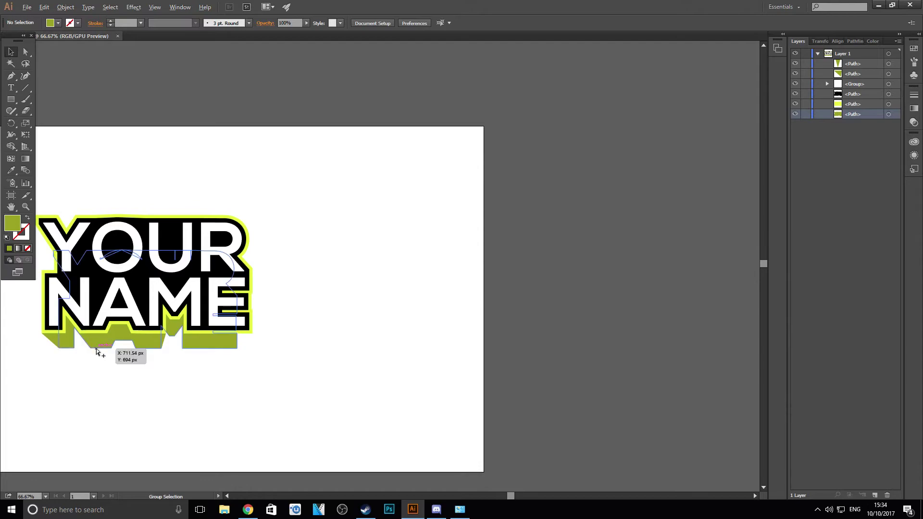
{"action": "scroll", "coordinate": [321, 347], "scroll_direction": "up", "scroll_amount": 2}
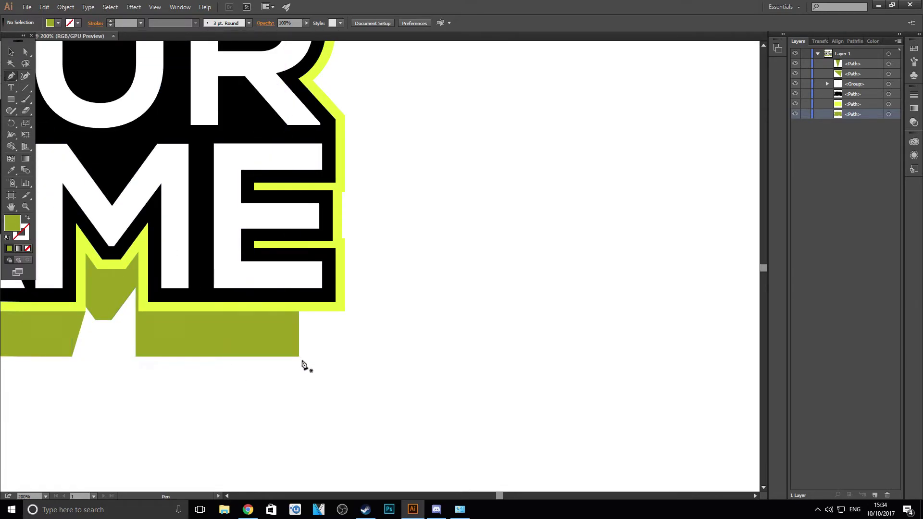
{"action": "left_click", "coordinate": [299, 356]}
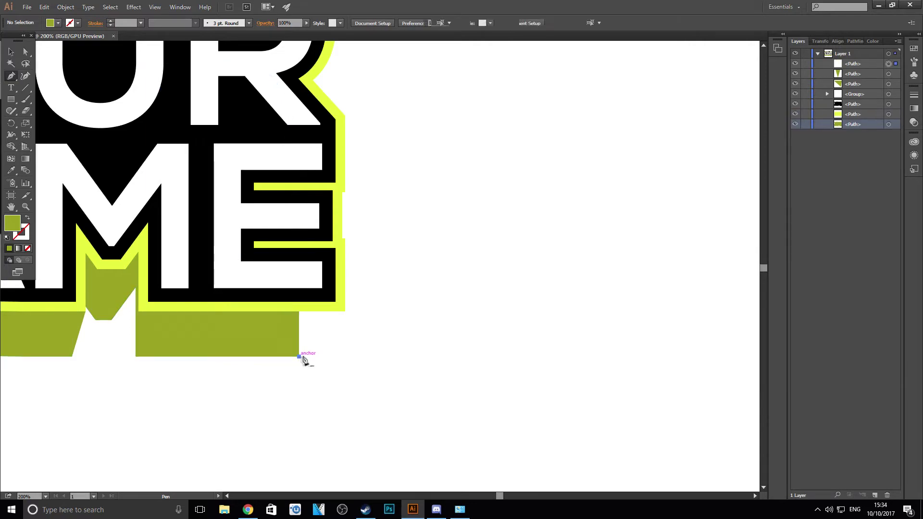
{"action": "left_click", "coordinate": [345, 311]}
{"action": "left_click", "coordinate": [294, 311]}
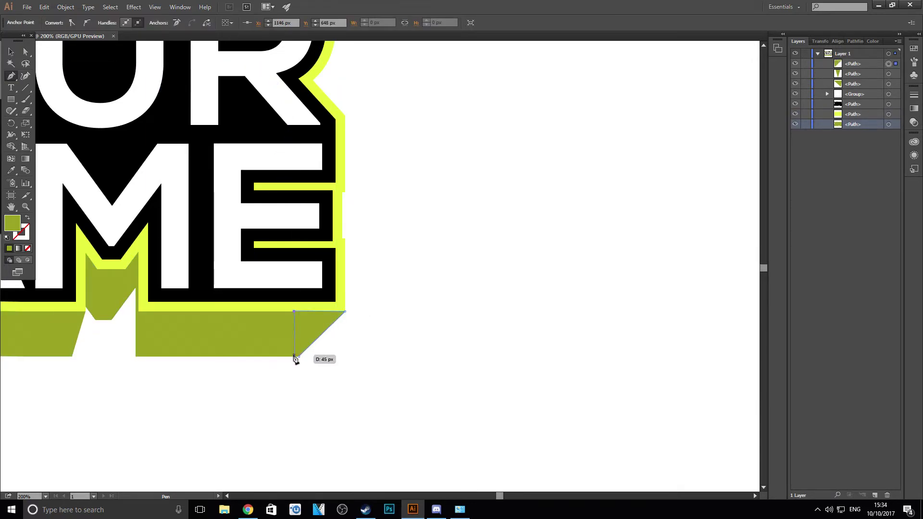
{"action": "left_click", "coordinate": [300, 356]}
{"action": "left_click", "coordinate": [11, 52]}
{"action": "left_click", "coordinate": [126, 396]}
Step: Move the three olive-green connecting triangles to the bottom of the layer stack, beneath the rear olive-green shape
{"action": "scroll", "coordinate": [126, 400], "scroll_direction": "down", "scroll_amount": 2}
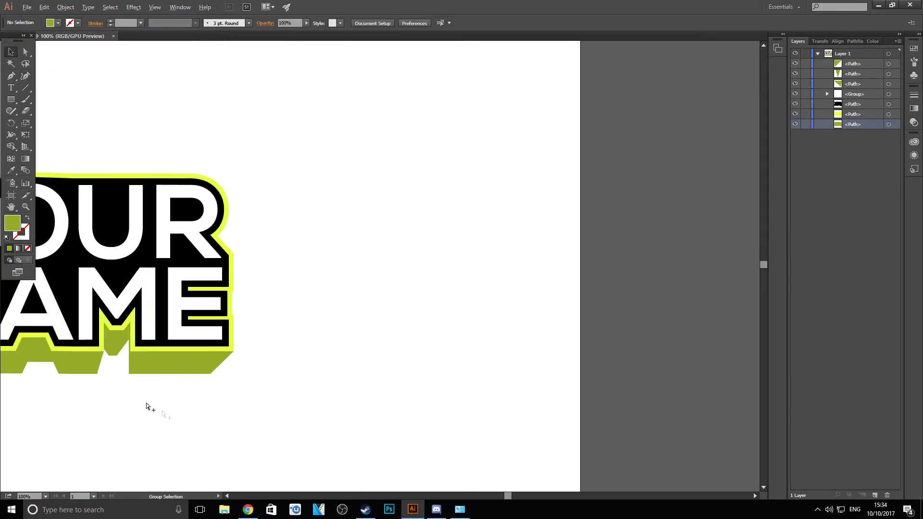
{"action": "left_click_drag", "start_coordinate": [507, 496], "coordinate": [493, 500]}
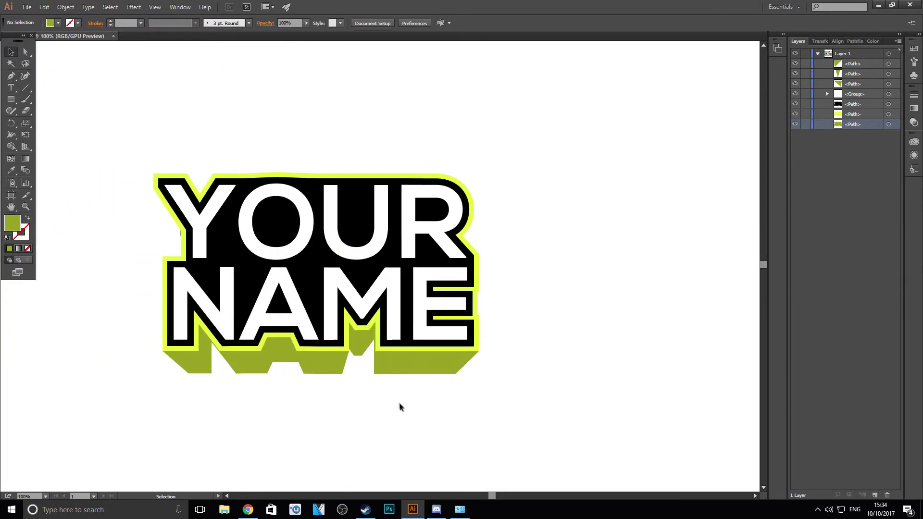
{"action": "scroll", "coordinate": [380, 389], "scroll_direction": "up", "scroll_amount": 3}
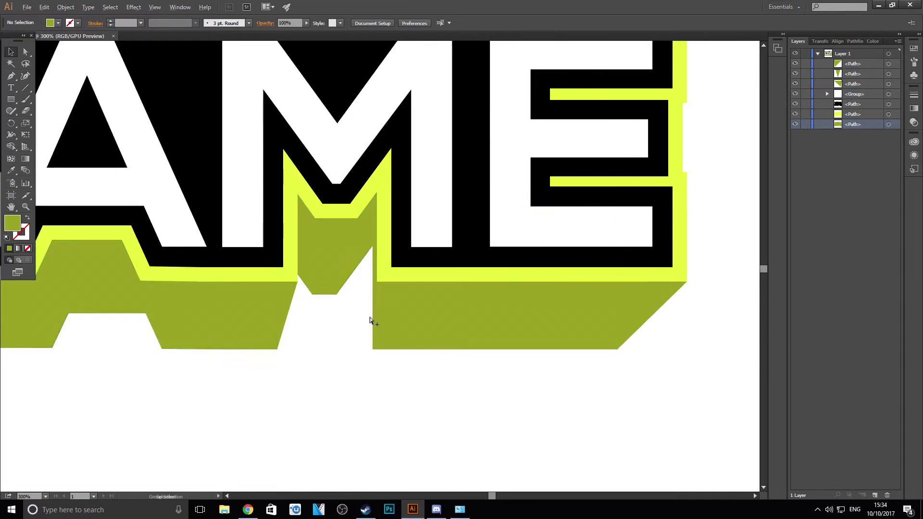
{"action": "scroll", "coordinate": [370, 321], "scroll_direction": "down", "scroll_amount": 4}
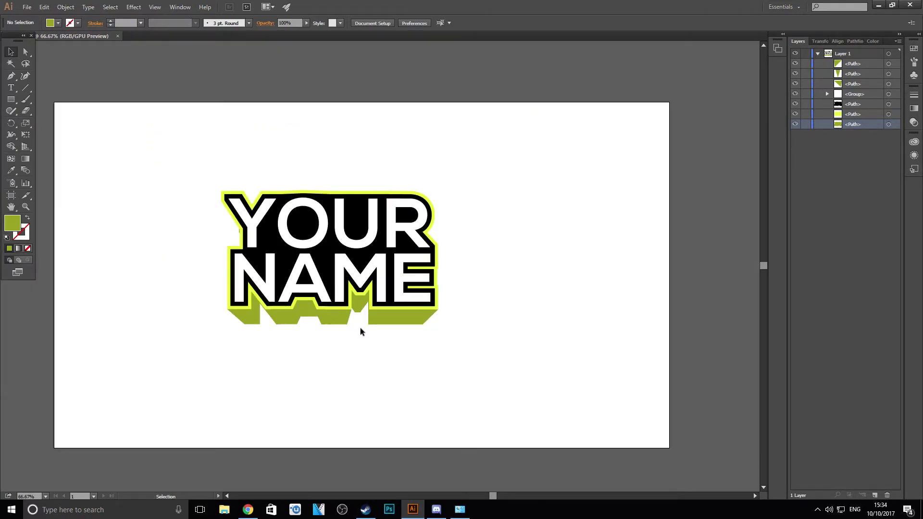
{"action": "scroll", "coordinate": [360, 322], "scroll_direction": "up", "scroll_amount": 2}
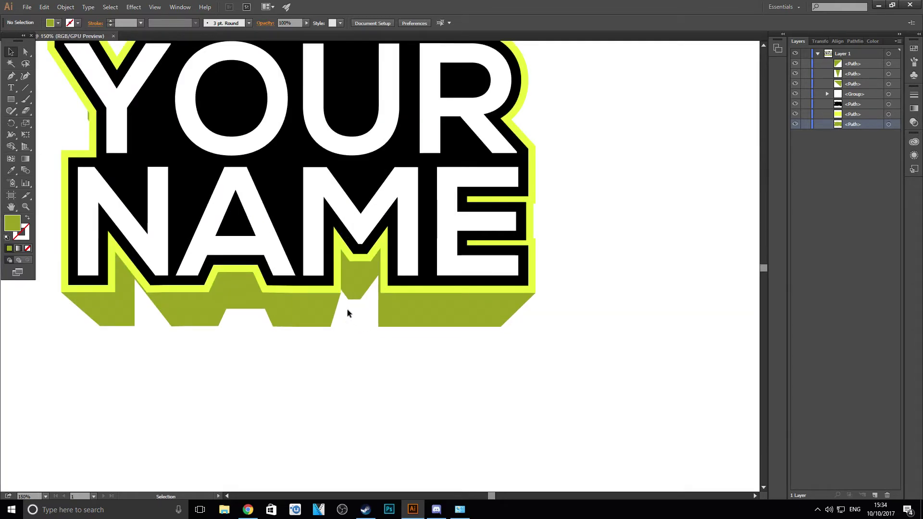
{"action": "scroll", "coordinate": [177, 313], "scroll_direction": "down", "scroll_amount": 2}
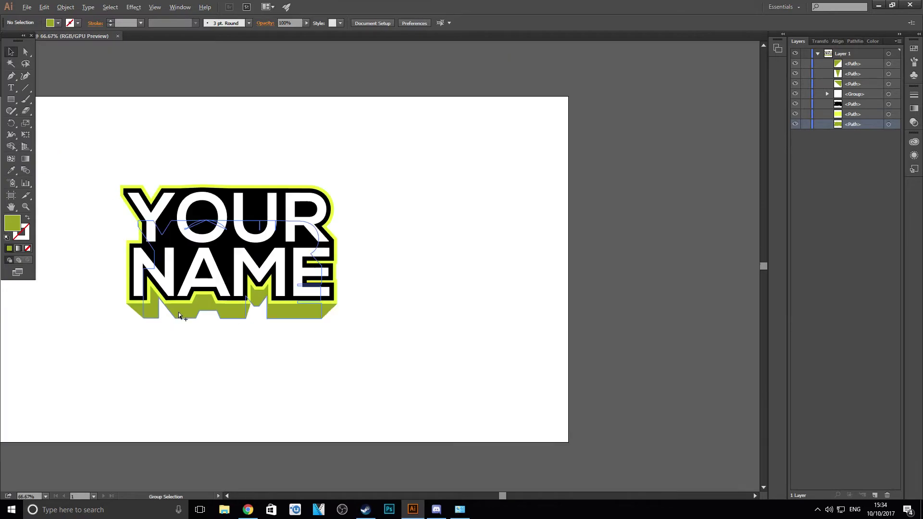
{"action": "left_click", "coordinate": [858, 65]}
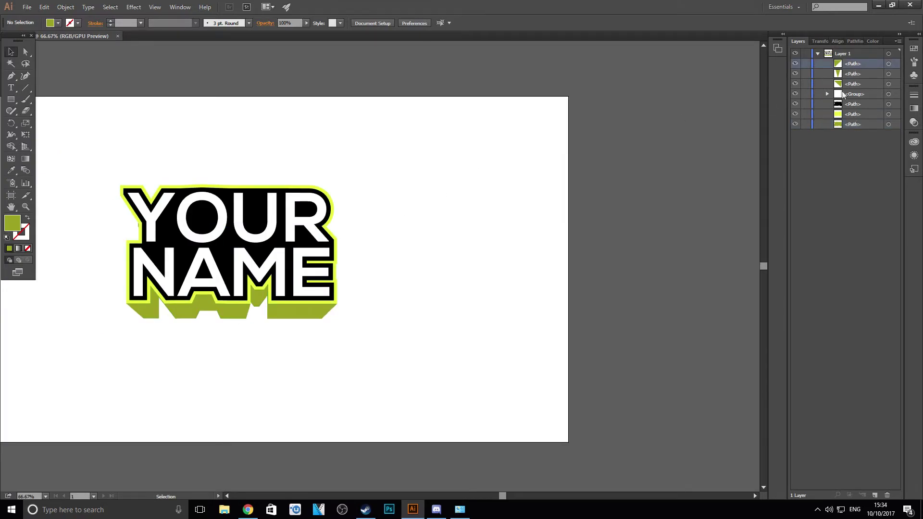
{"action": "left_click", "coordinate": [853, 75]}
{"action": "left_click", "coordinate": [854, 84]}
{"action": "left_click", "coordinate": [860, 75], "text": "shift"}
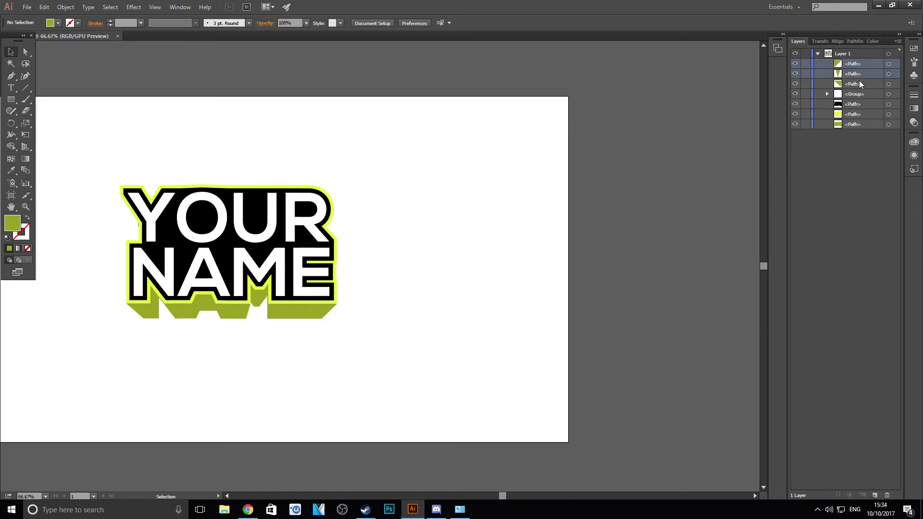
{"action": "left_click", "coordinate": [853, 84], "text": "shift"}
{"action": "left_click_drag", "start_coordinate": [851, 85], "coordinate": [859, 130]}
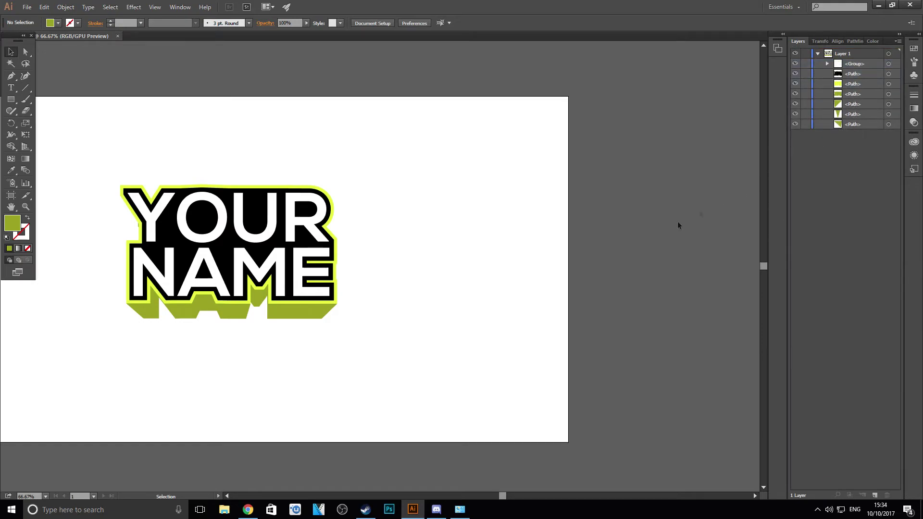
Step: Set the fill colour for new shapes to a darker olive, #797C04
{"action": "left_click_drag", "start_coordinate": [505, 495], "coordinate": [494, 495]}
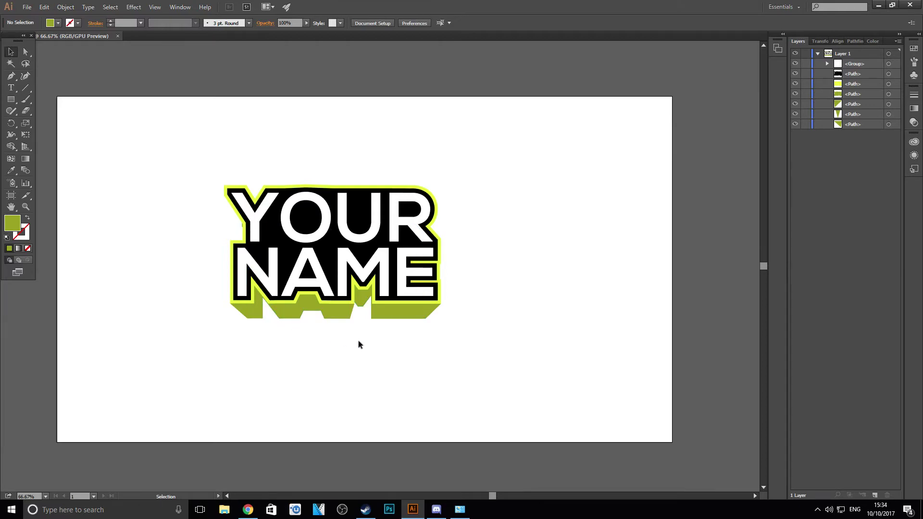
{"action": "scroll", "coordinate": [260, 342], "scroll_direction": "up", "scroll_amount": 2}
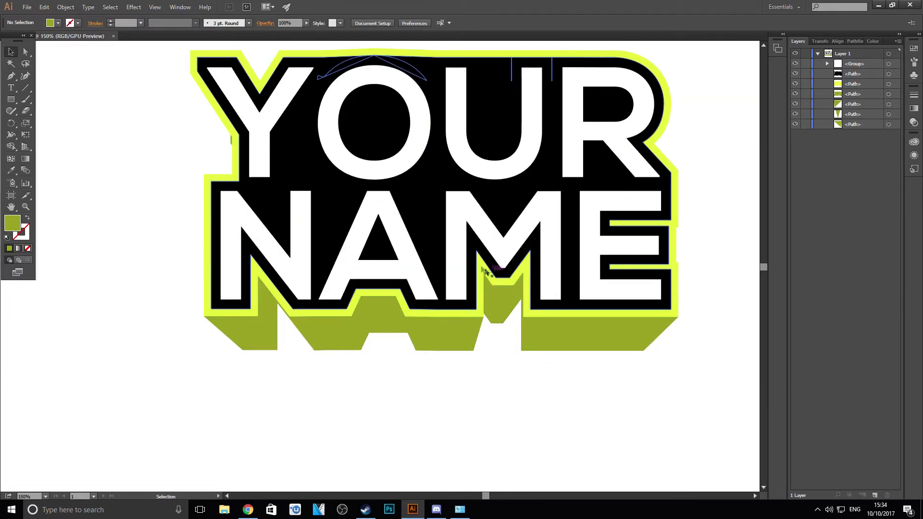
{"action": "double_click", "coordinate": [10, 224]}
{"action": "left_click_drag", "start_coordinate": [132, 79], "coordinate": [131, 97]}
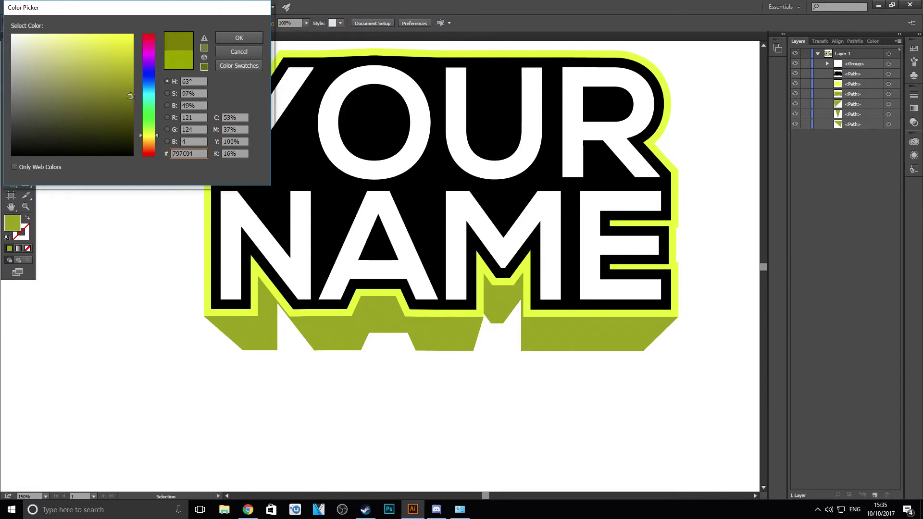
{"action": "left_click", "coordinate": [239, 37]}
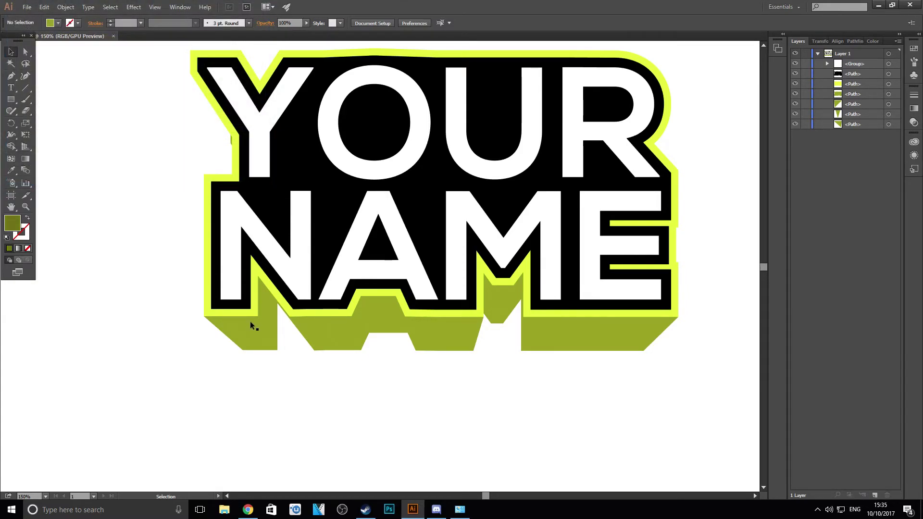
Step: Draw a closed dark-olive side face in the N's notch, connecting the outline's inner edge to the rear shape's vertical edge, and deselect it
{"action": "left_click", "coordinate": [11, 77]}
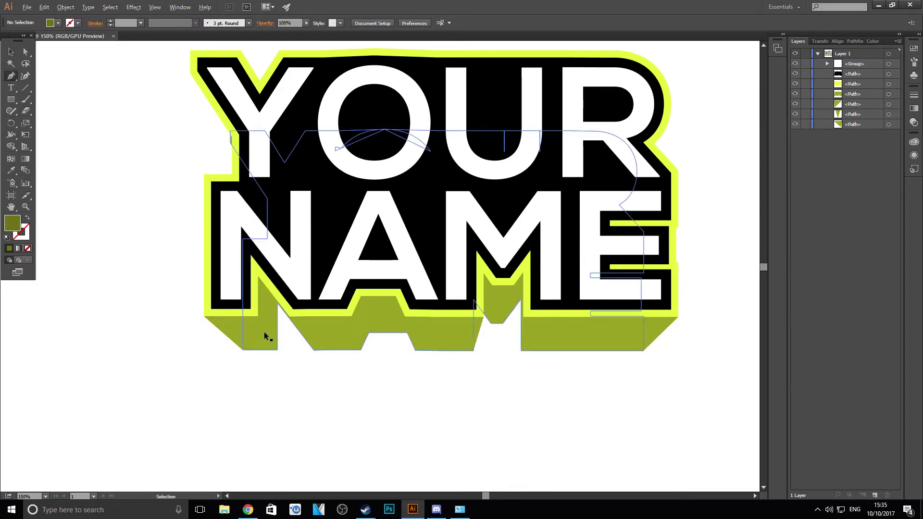
{"action": "scroll", "coordinate": [264, 331], "scroll_direction": "up", "scroll_amount": 2}
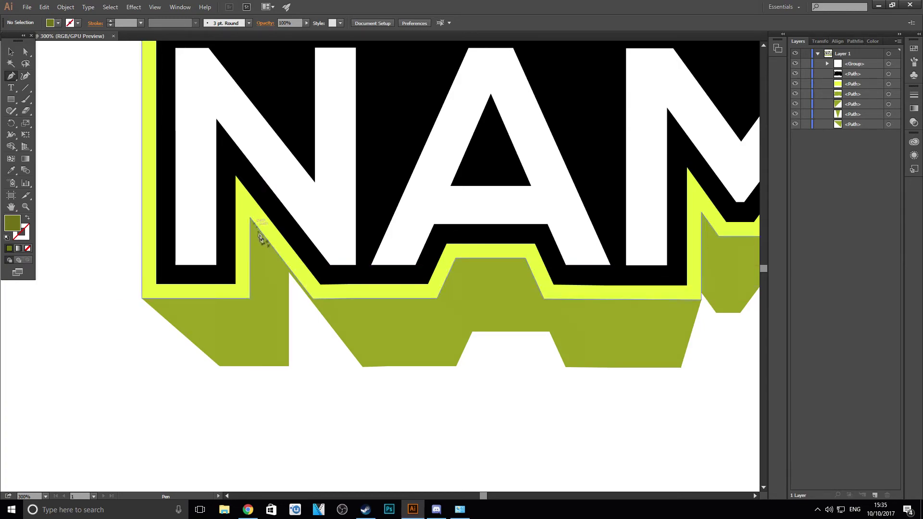
{"action": "left_click", "coordinate": [250, 299]}
{"action": "left_click", "coordinate": [288, 365]}
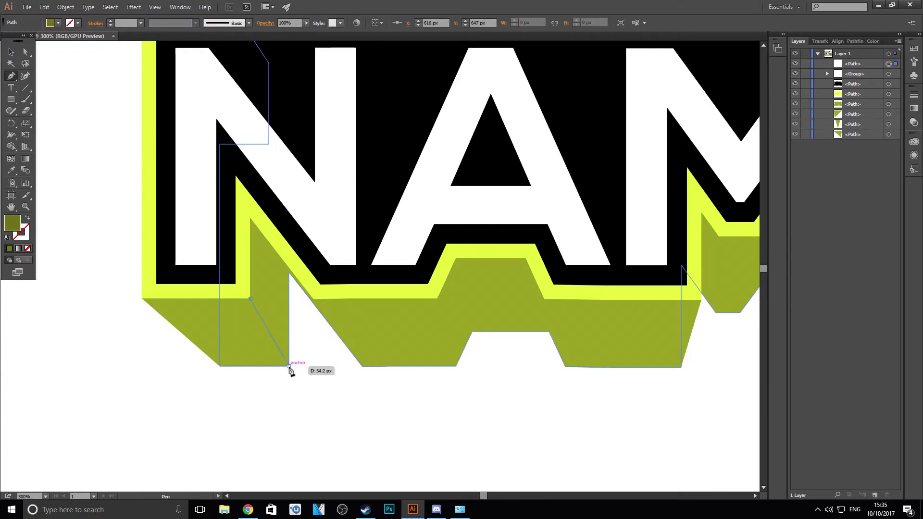
{"action": "left_click", "coordinate": [288, 272]}
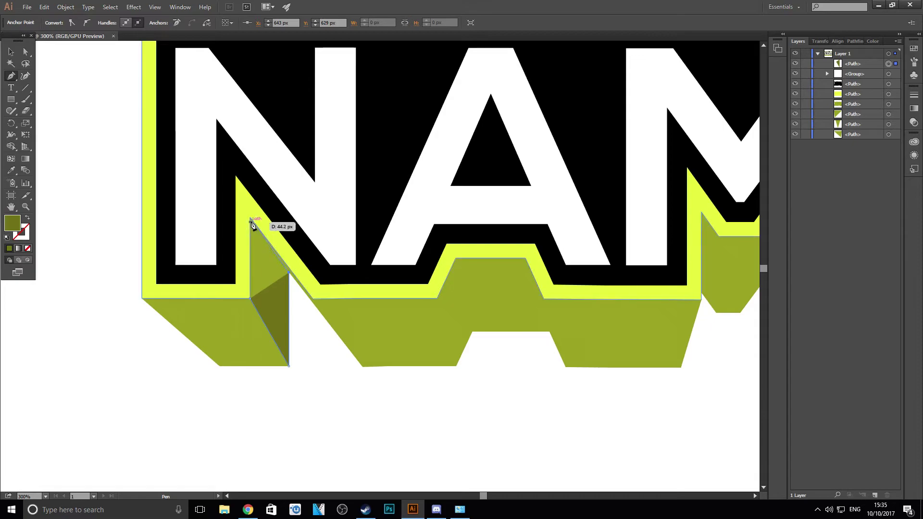
{"action": "left_click", "coordinate": [250, 217]}
{"action": "left_click", "coordinate": [249, 299]}
{"action": "key", "text": "v"}
{"action": "left_click", "coordinate": [107, 196]}
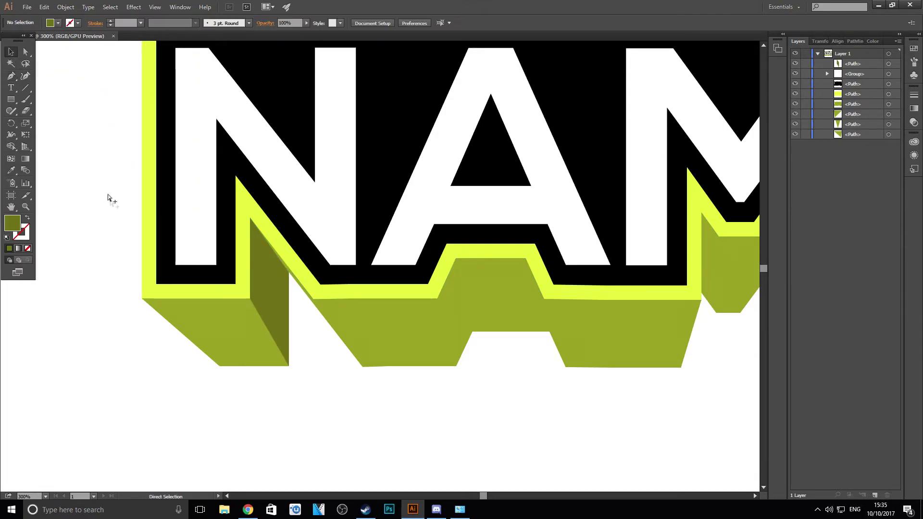
Step: Draw a closed dark-olive four-sided face on the left side of the A's notch, joining the outline's slanted edge to the rear shape's
{"action": "key", "text": "ctrl+1"}
{"action": "scroll", "coordinate": [226, 318], "scroll_direction": "down", "scroll_amount": 1}
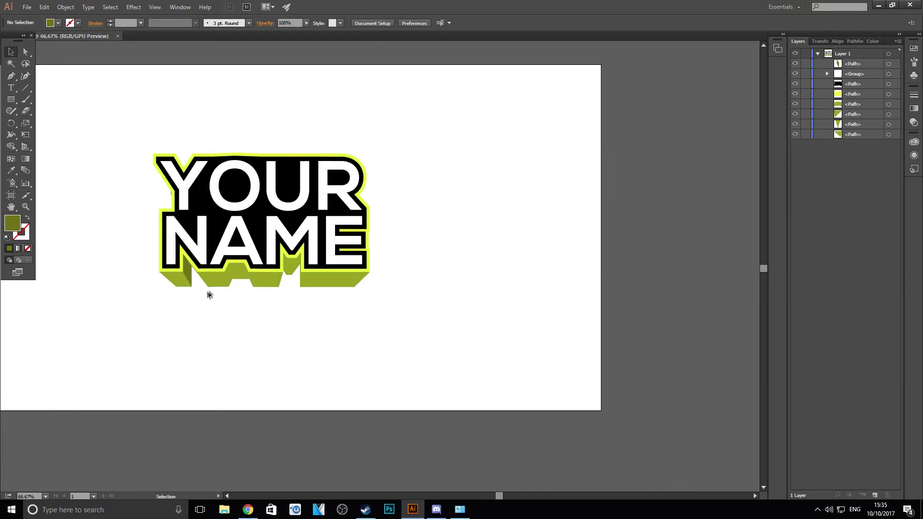
{"action": "scroll", "coordinate": [221, 292], "scroll_direction": "up", "scroll_amount": 5}
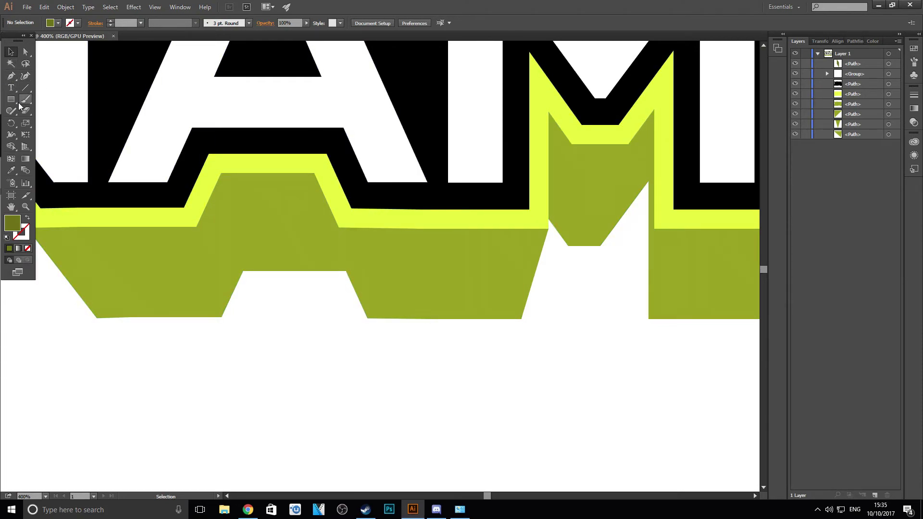
{"action": "left_click", "coordinate": [12, 76]}
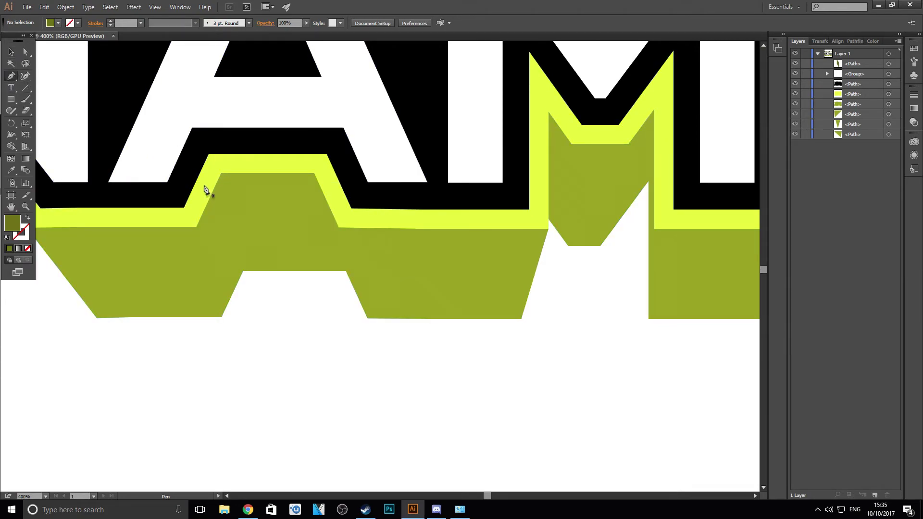
{"action": "left_click", "coordinate": [196, 227]}
{"action": "left_click", "coordinate": [222, 317]}
{"action": "left_click", "coordinate": [243, 271]}
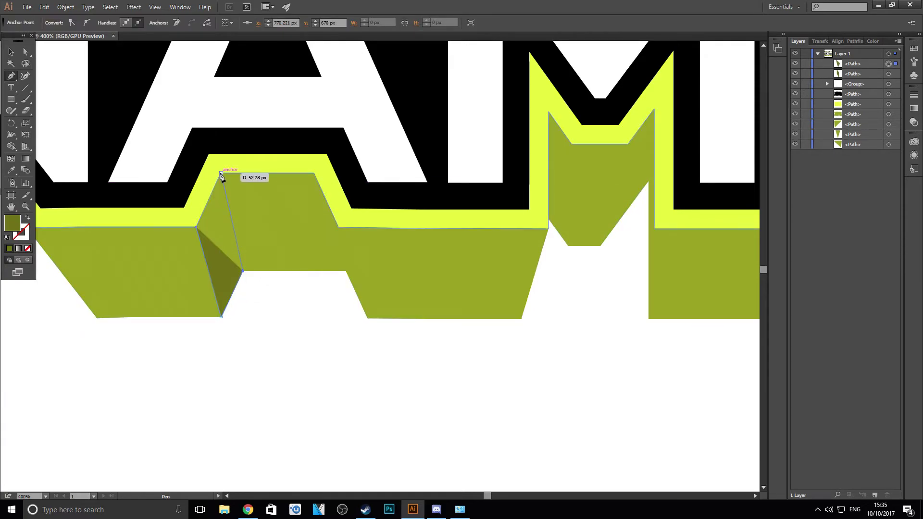
{"action": "left_click", "coordinate": [221, 174]}
{"action": "left_click", "coordinate": [196, 226]}
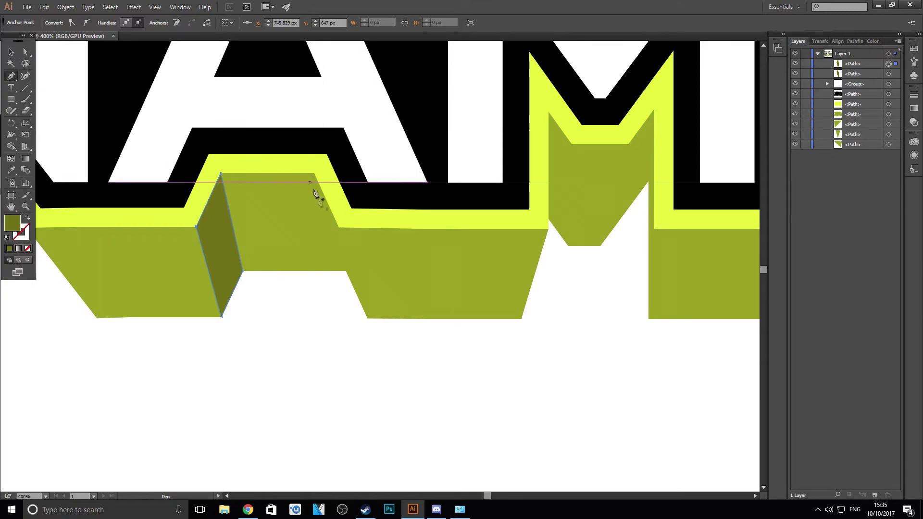
Step: Draw a closed dark-olive four-sided face on the right side of the A's notch, joining the outline's slanted edge to the rear shape's, and deselect it
{"action": "left_click_drag", "start_coordinate": [367, 317], "coordinate": [359, 306]}
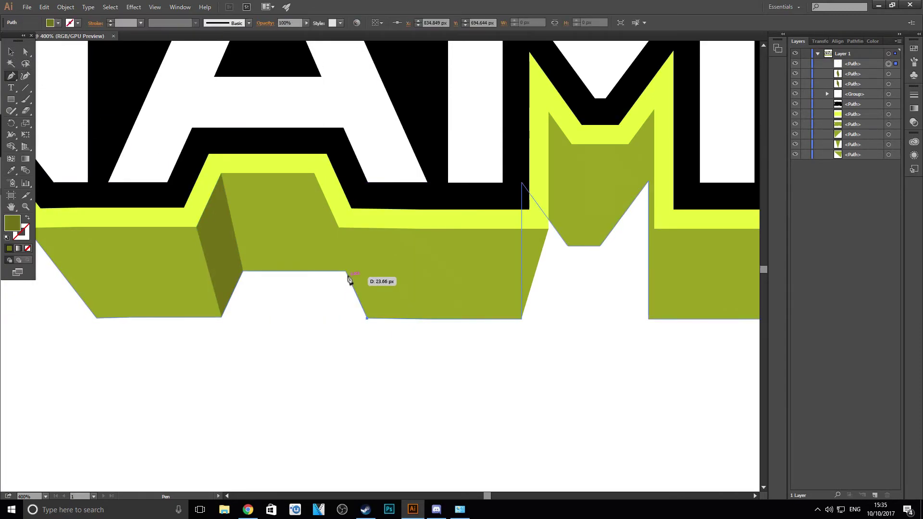
{"action": "left_click", "coordinate": [345, 272]}
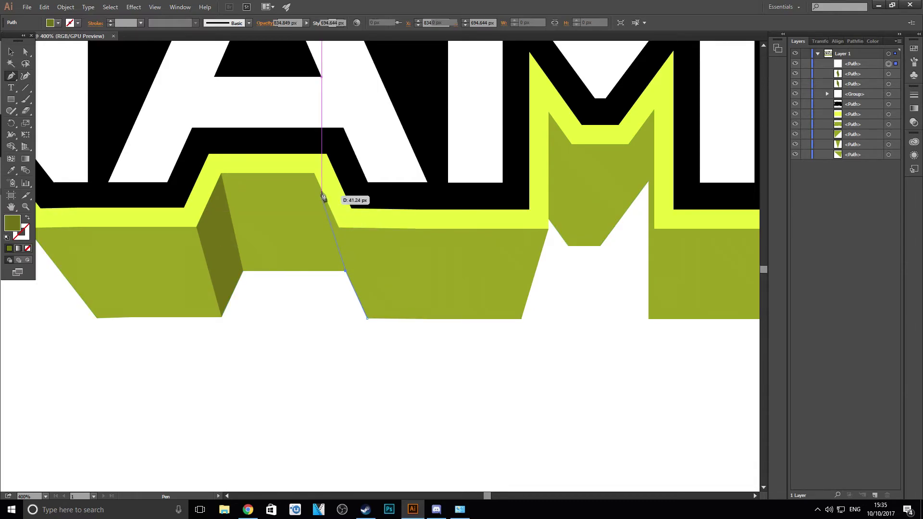
{"action": "left_click", "coordinate": [314, 174]}
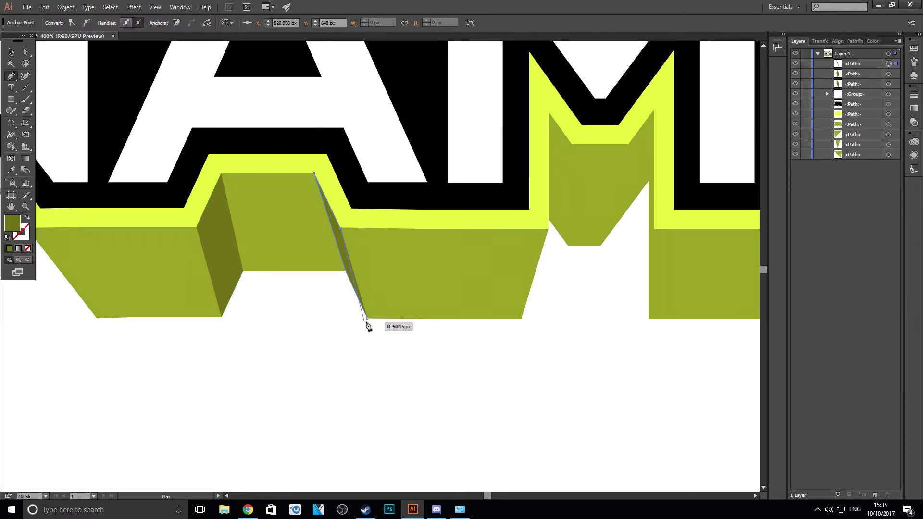
{"action": "left_click", "coordinate": [12, 53]}
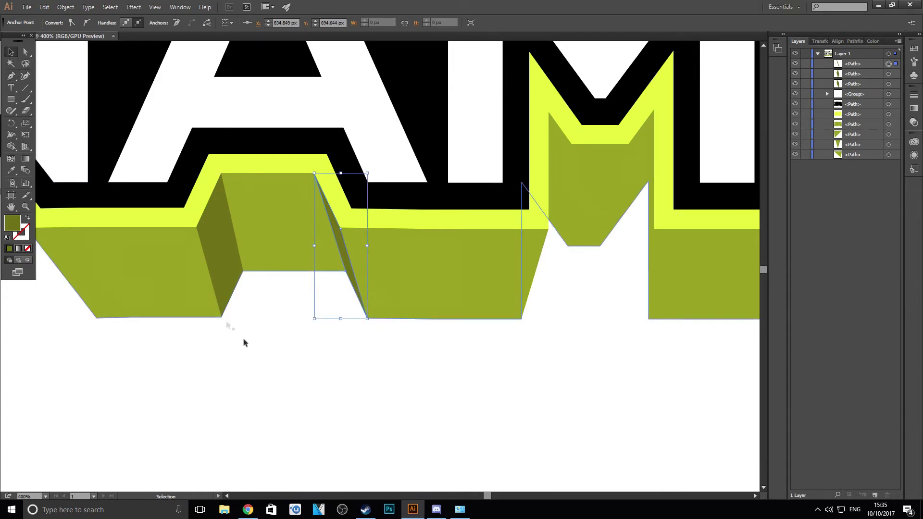
{"action": "left_click", "coordinate": [270, 358]}
Step: Draw a closed dark-olive four-sided face on the right slanted side of the M's notch, between outline and rear shape, and deselect it
{"action": "scroll", "coordinate": [262, 366], "scroll_direction": "down", "scroll_amount": 5}
{"action": "scroll", "coordinate": [234, 386], "scroll_direction": "up", "scroll_amount": 1}
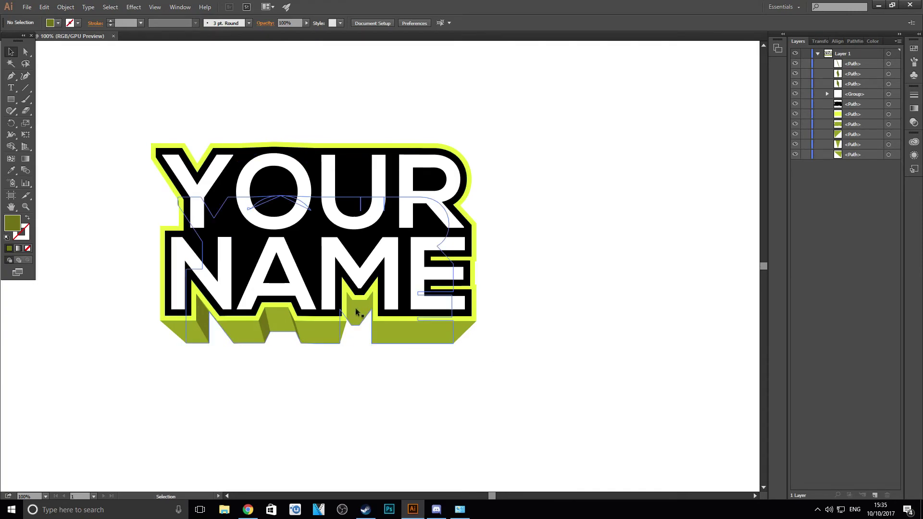
{"action": "scroll", "coordinate": [360, 313], "scroll_direction": "up", "scroll_amount": 4}
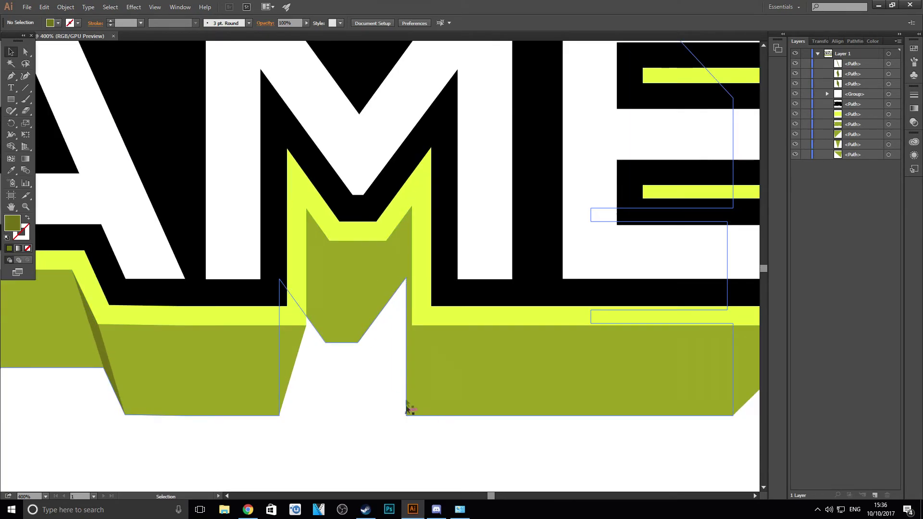
{"action": "key", "text": "p"}
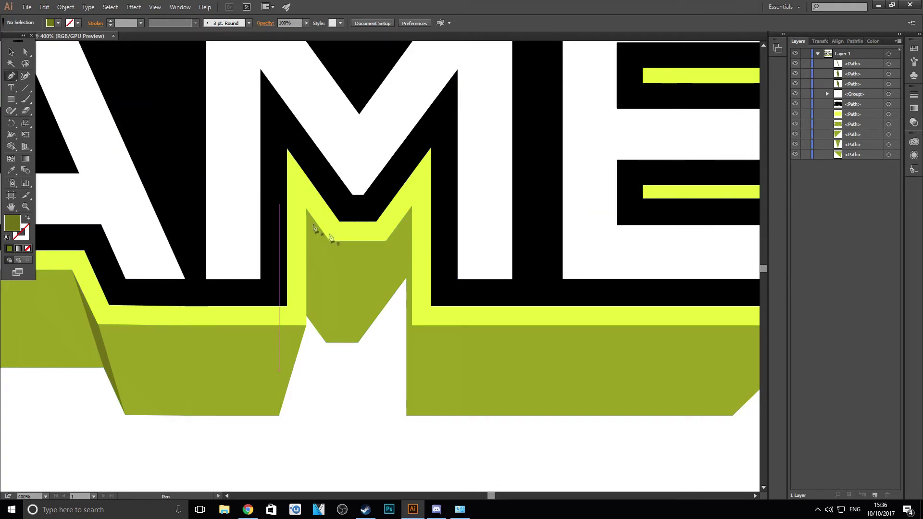
{"action": "left_click", "coordinate": [386, 240]}
{"action": "left_click", "coordinate": [359, 342]}
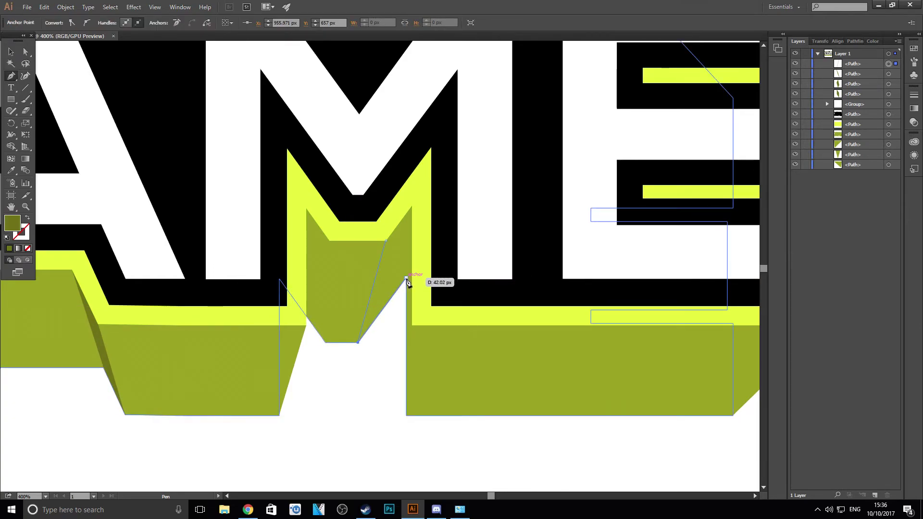
{"action": "left_click", "coordinate": [407, 278]}
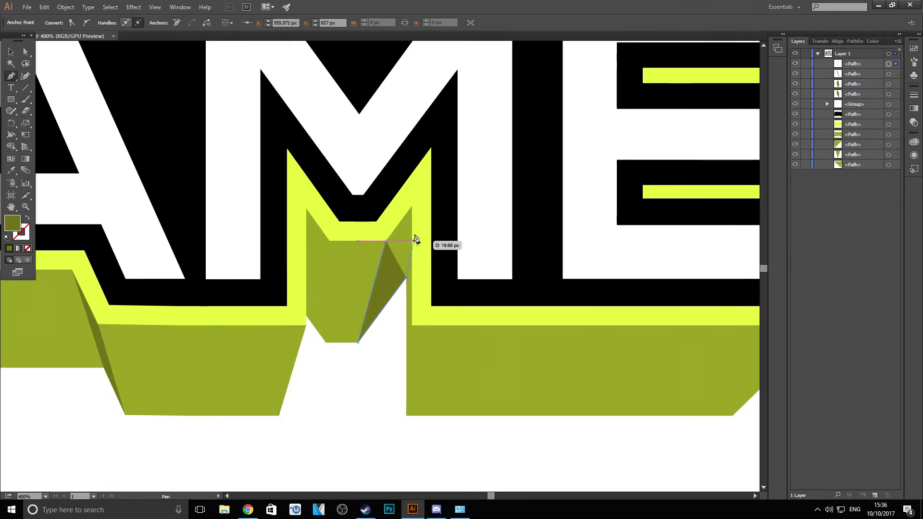
{"action": "left_click", "coordinate": [412, 209]}
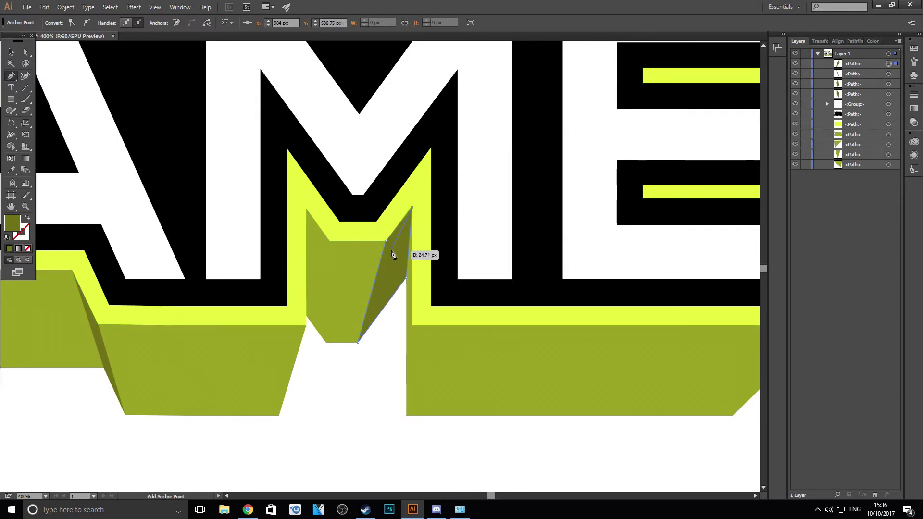
{"action": "left_click", "coordinate": [387, 241]}
{"action": "left_click", "coordinate": [11, 51]}
{"action": "left_click", "coordinate": [313, 449]}
Step: Draw a closed narrow dark-olive face along the right vertical edge of the M's notch, down to the rear shape's lower corner, and deselect it
{"action": "scroll", "coordinate": [314, 448], "scroll_direction": "down", "scroll_amount": 5}
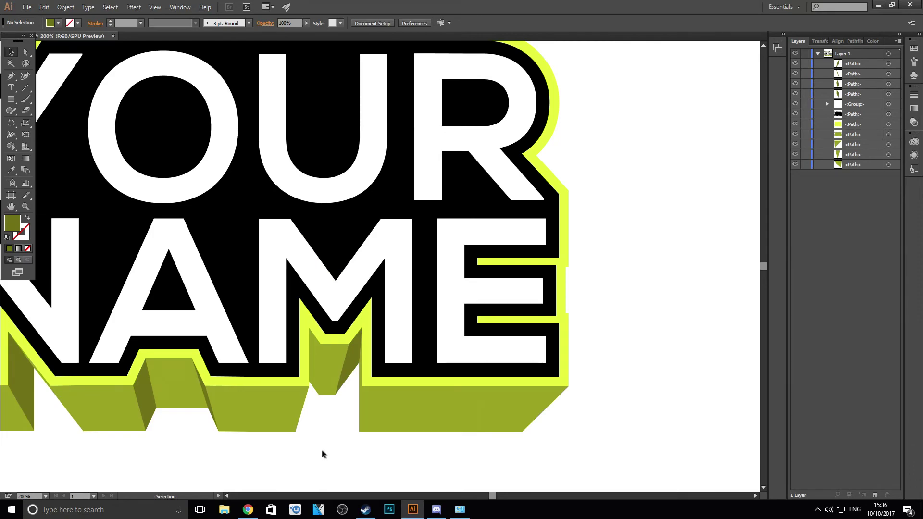
{"action": "scroll", "coordinate": [324, 449], "scroll_direction": "up", "scroll_amount": 5}
{"action": "left_click", "coordinate": [11, 75]}
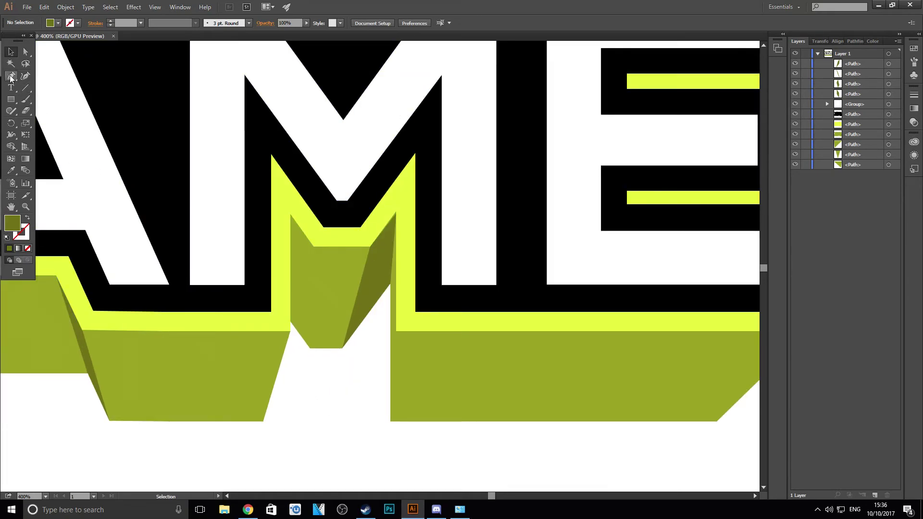
{"action": "left_click", "coordinate": [390, 422]}
{"action": "left_click", "coordinate": [397, 331]}
{"action": "left_click", "coordinate": [390, 284]}
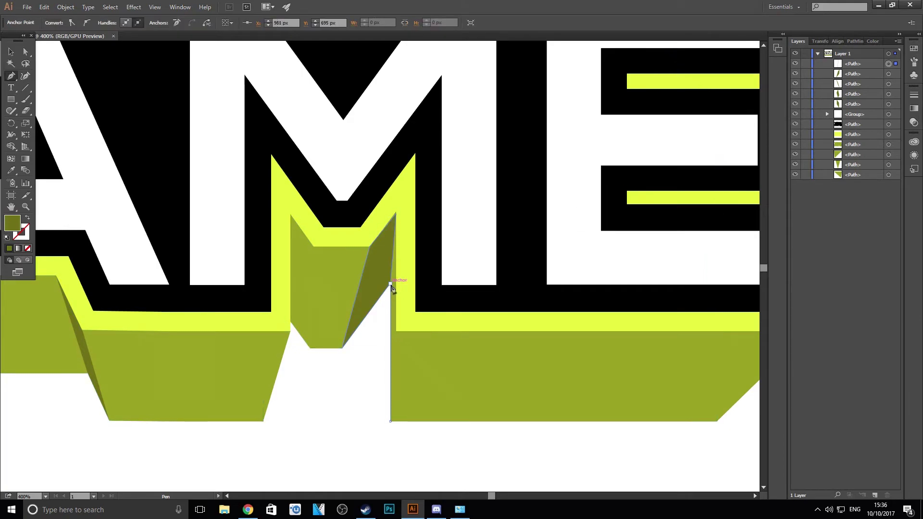
{"action": "left_click", "coordinate": [396, 214]}
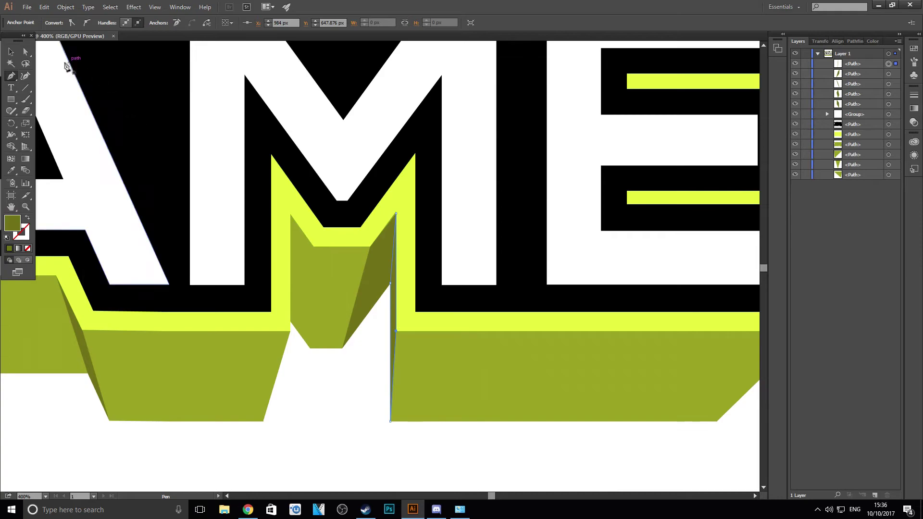
{"action": "left_click", "coordinate": [11, 53]}
{"action": "left_click", "coordinate": [339, 439]}
Step: Set the opacity of the narrow vertical face beside the M's notch to 54% and deselect it
{"action": "scroll", "coordinate": [339, 439], "scroll_direction": "down", "scroll_amount": 4}
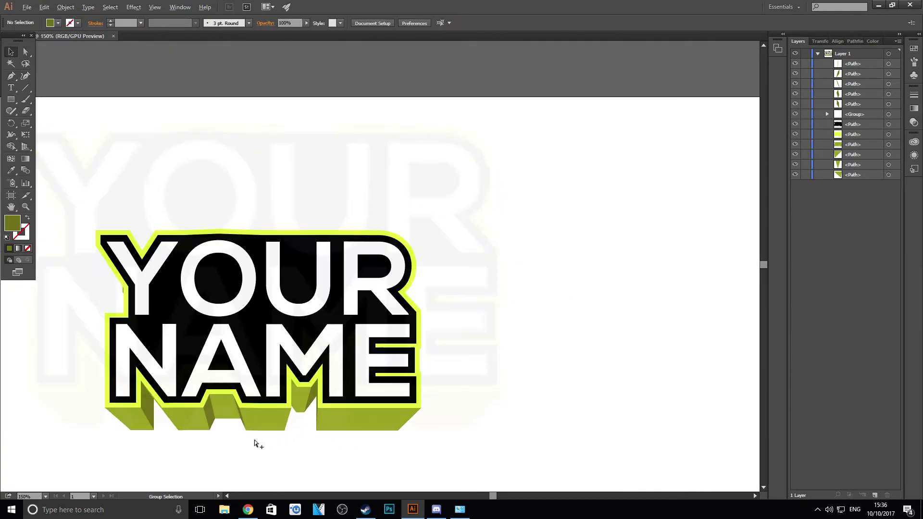
{"action": "scroll", "coordinate": [278, 432], "scroll_direction": "up", "scroll_amount": 1}
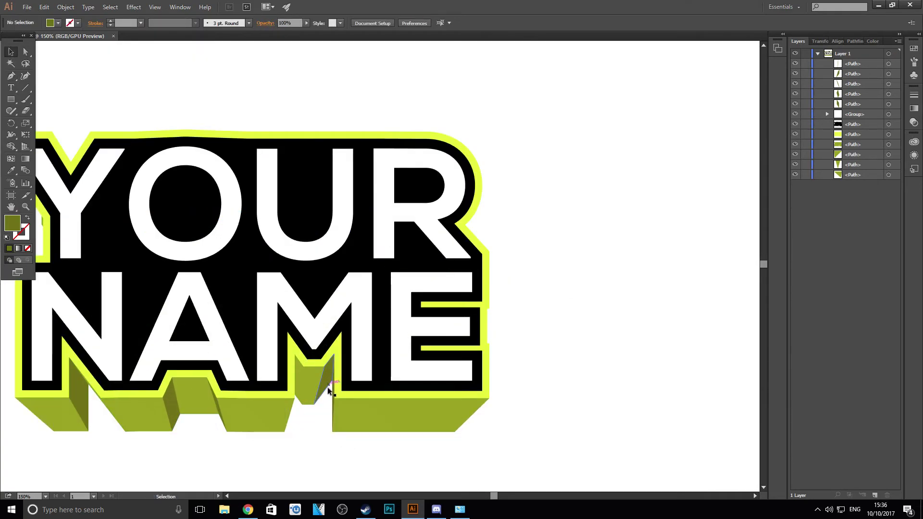
{"action": "scroll", "coordinate": [284, 443], "scroll_direction": "up", "scroll_amount": 3}
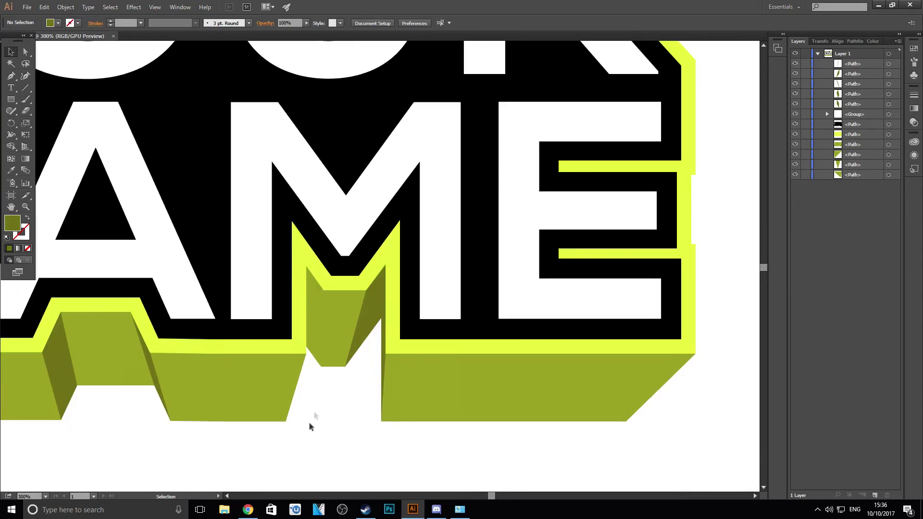
{"action": "left_click", "coordinate": [405, 320]}
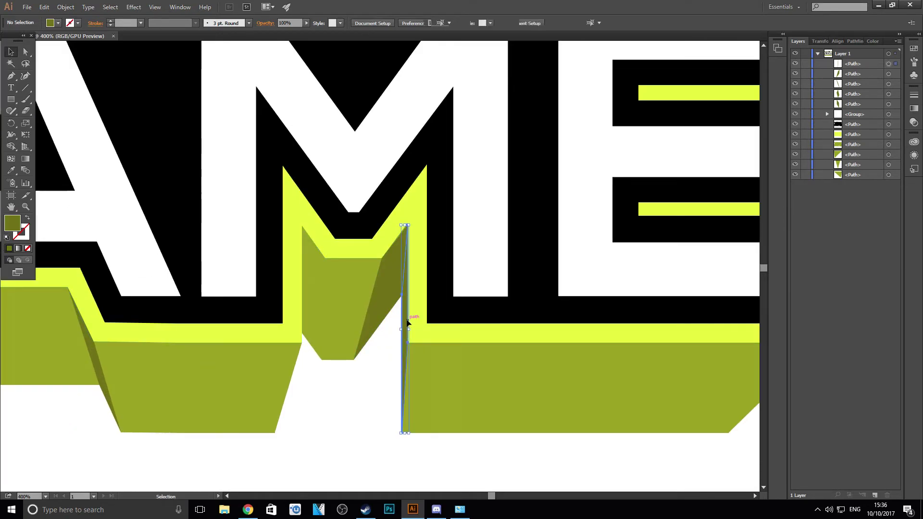
{"action": "left_click", "coordinate": [306, 22]}
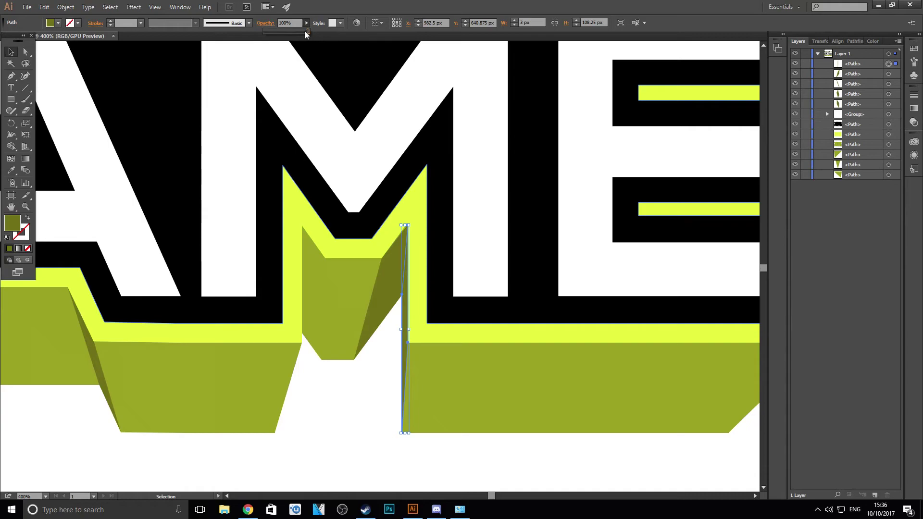
{"action": "left_click_drag", "start_coordinate": [296, 33], "coordinate": [288, 33]}
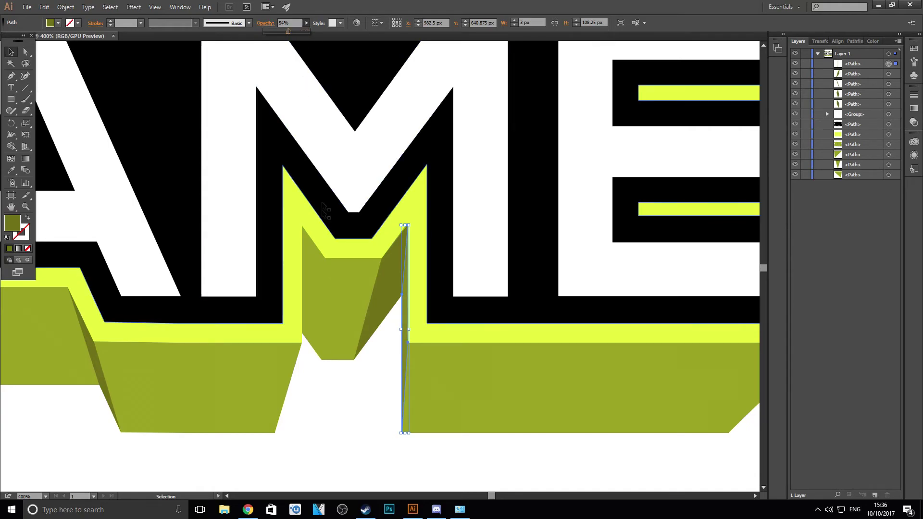
{"action": "left_click", "coordinate": [350, 383]}
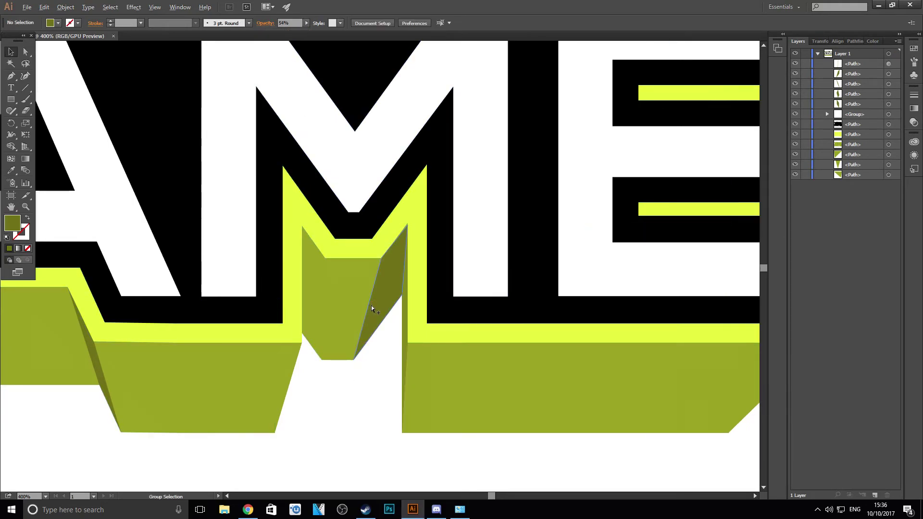
Step: Reset the opacity for new shapes to 100% with nothing selected
{"action": "scroll", "coordinate": [371, 305], "scroll_direction": "down", "scroll_amount": 3}
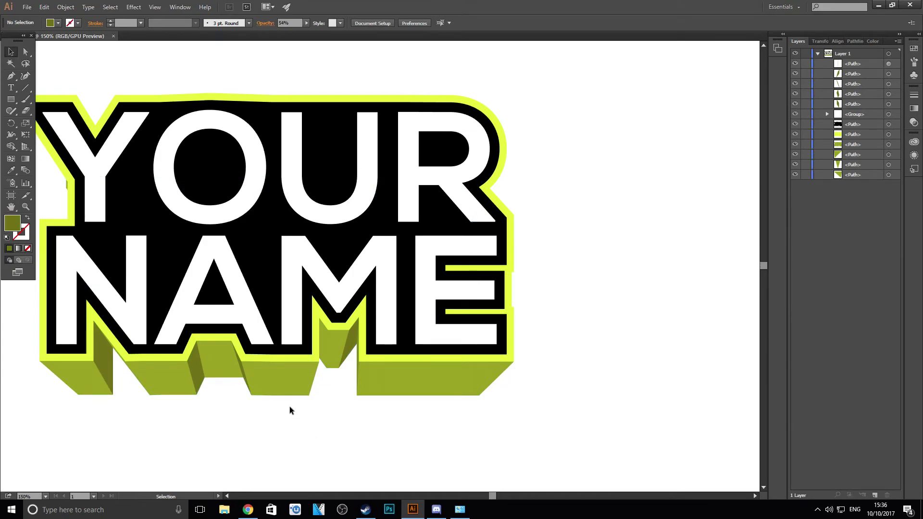
{"action": "scroll", "coordinate": [277, 394], "scroll_direction": "down", "scroll_amount": 2}
{"action": "scroll", "coordinate": [289, 388], "scroll_direction": "up", "scroll_amount": 2}
{"action": "scroll", "coordinate": [288, 388], "scroll_direction": "up", "scroll_amount": 3}
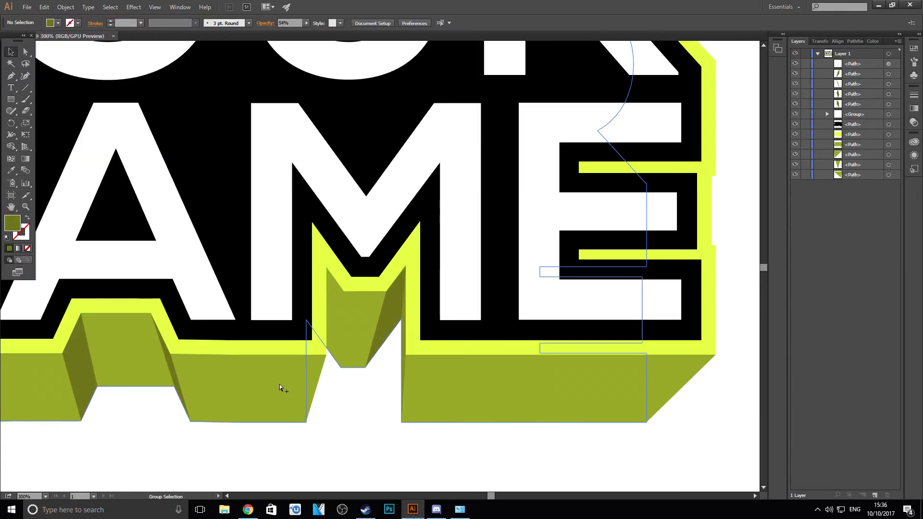
{"action": "scroll", "coordinate": [336, 317], "scroll_direction": "up", "scroll_amount": 1}
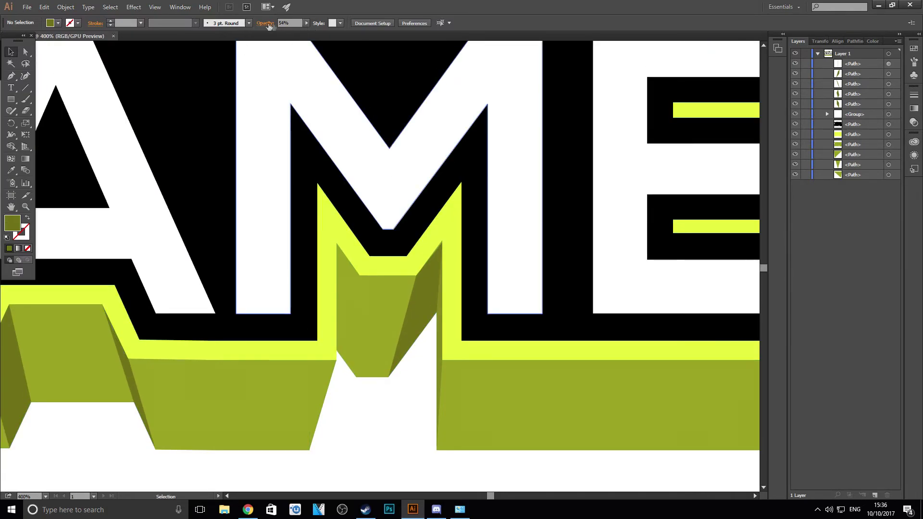
{"action": "left_click", "coordinate": [306, 25]}
{"action": "left_click_drag", "start_coordinate": [292, 30], "coordinate": [310, 32]}
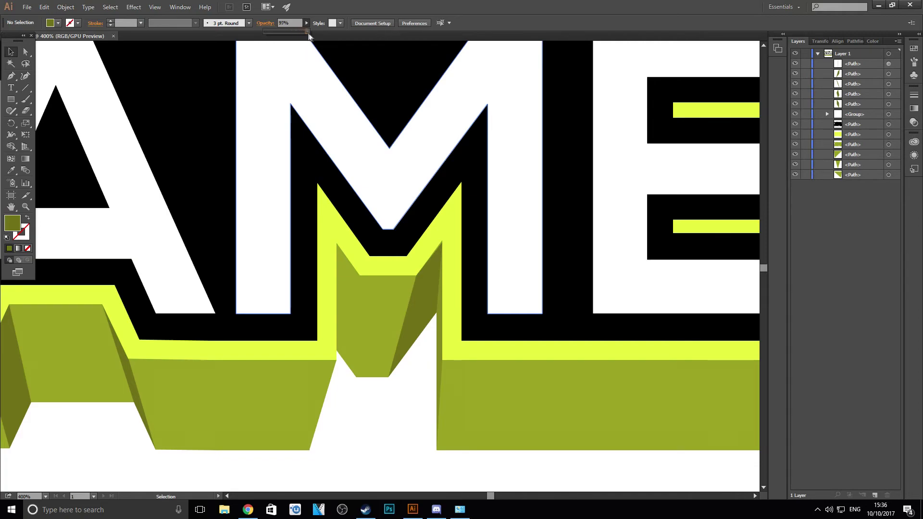
Step: Draw a closed dark-olive four-sided face on the left slanted side of the M's notch, between outline and rear shape, and deselect it
{"action": "left_click", "coordinate": [12, 76]}
{"action": "left_click", "coordinate": [359, 275]}
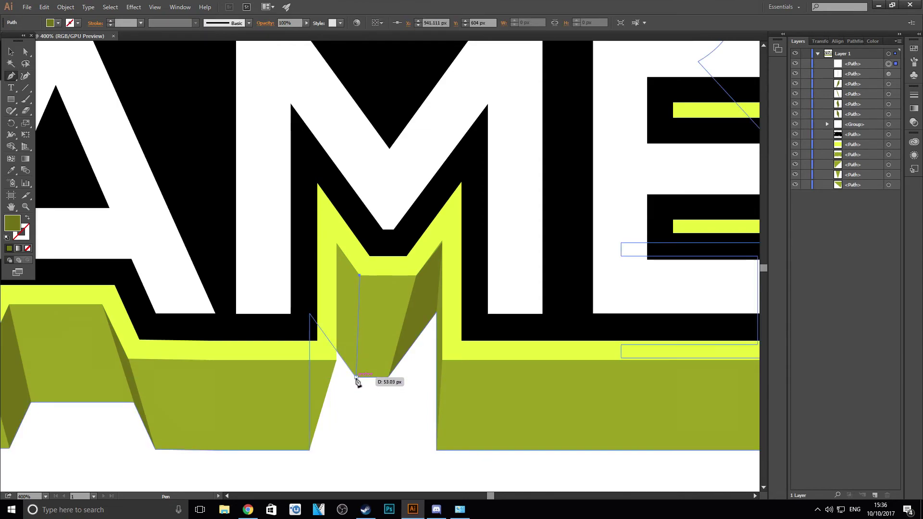
{"action": "left_click", "coordinate": [355, 376]}
{"action": "left_click", "coordinate": [336, 350]}
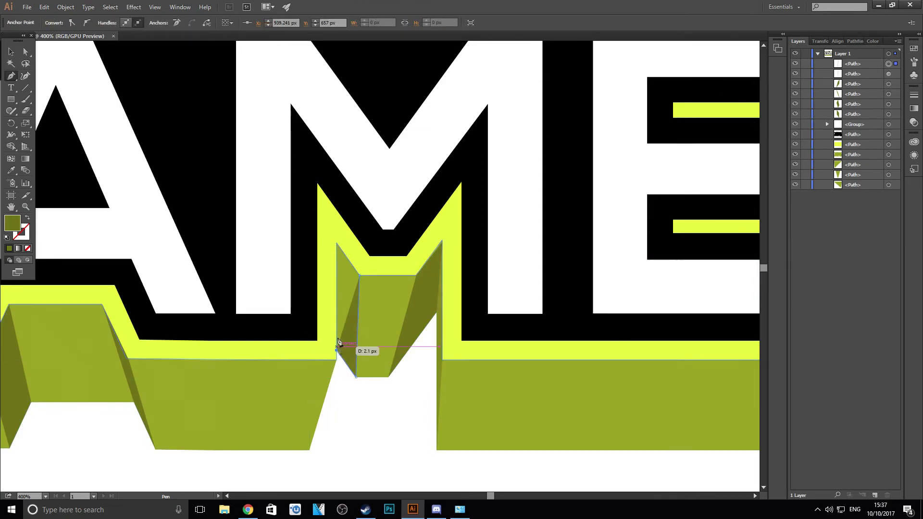
{"action": "left_click", "coordinate": [337, 242]}
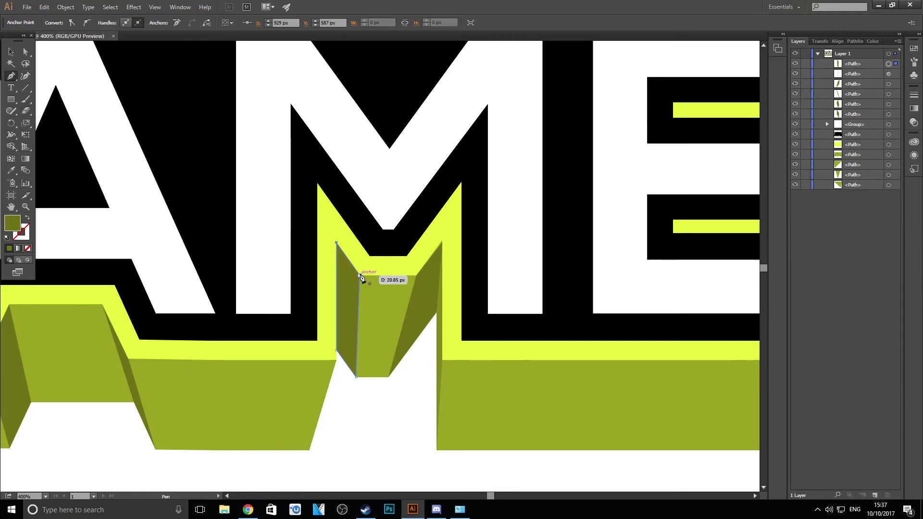
{"action": "left_click", "coordinate": [12, 52]}
{"action": "left_click", "coordinate": [364, 430]}
Step: Lower the opacity of the M notch's right slanted face, set its left slanted face to 73% opacity, and deselect
{"action": "scroll", "coordinate": [364, 430], "scroll_direction": "down", "scroll_amount": 5}
{"action": "scroll", "coordinate": [379, 469], "scroll_direction": "up", "scroll_amount": 1}
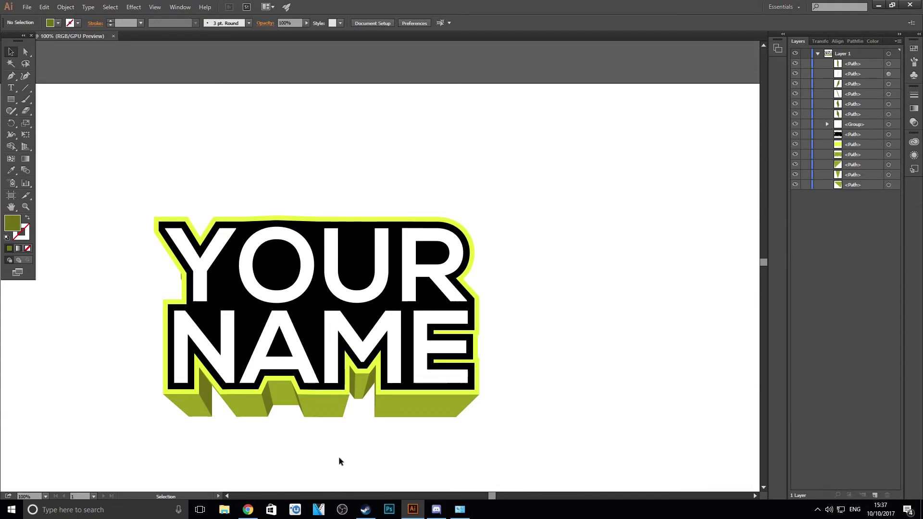
{"action": "scroll", "coordinate": [363, 385], "scroll_direction": "up", "scroll_amount": 4}
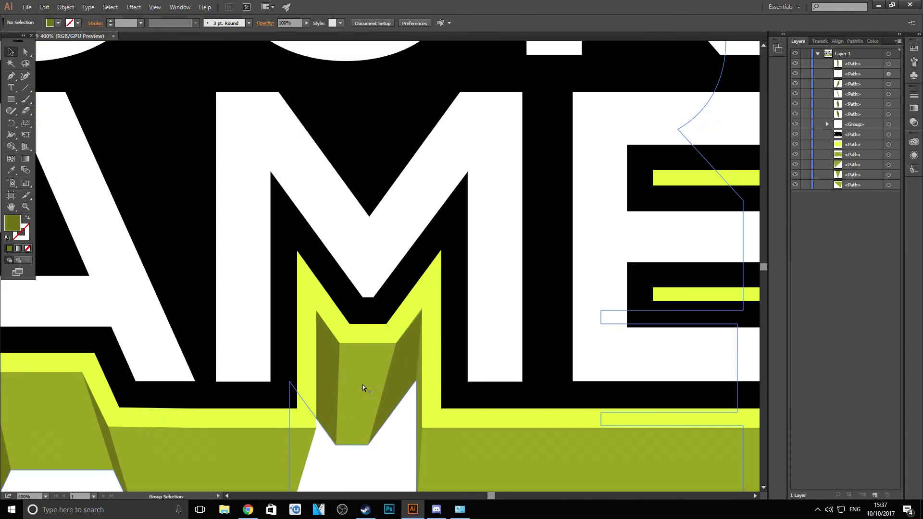
{"action": "left_click", "coordinate": [400, 382]}
{"action": "left_click", "coordinate": [307, 24]}
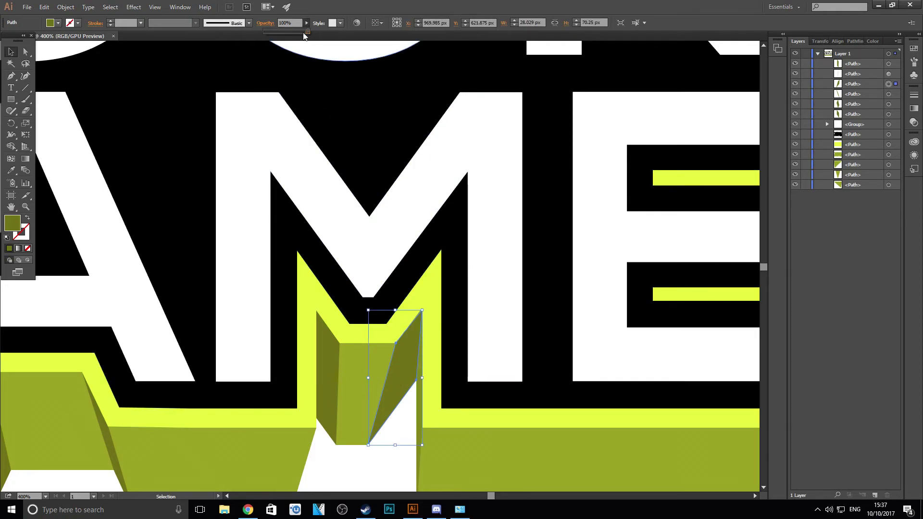
{"action": "left_click", "coordinate": [330, 379]}
{"action": "left_click", "coordinate": [307, 23]}
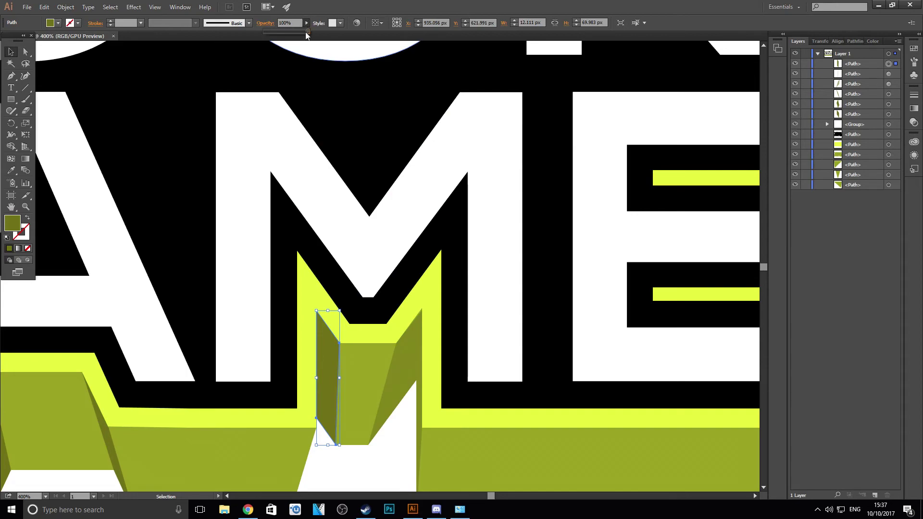
{"action": "left_click_drag", "start_coordinate": [297, 35], "coordinate": [296, 35]}
{"action": "left_click", "coordinate": [329, 462]}
Step: Set the opacity of the narrow vertical face beside the M's notch to 66% and deselect it
{"action": "scroll", "coordinate": [328, 464], "scroll_direction": "down", "scroll_amount": 4}
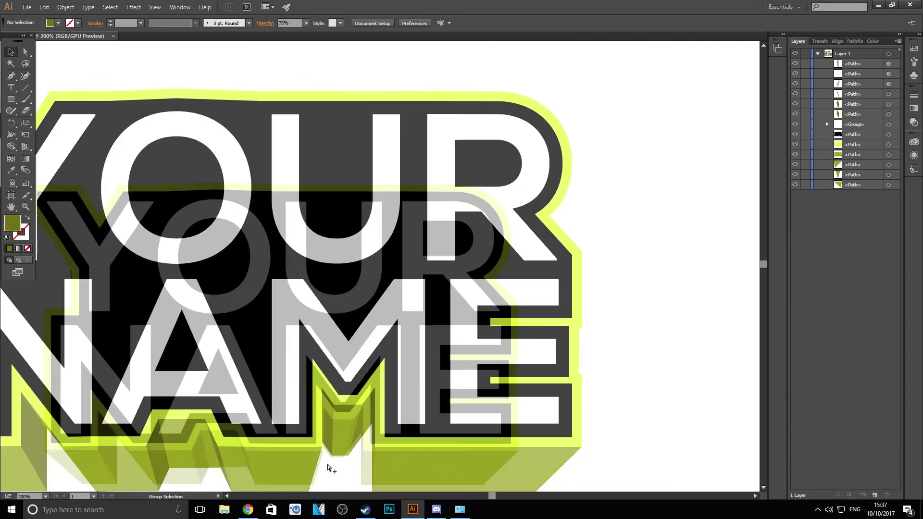
{"action": "scroll", "coordinate": [322, 475], "scroll_direction": "up", "scroll_amount": 2}
{"action": "scroll", "coordinate": [321, 478], "scroll_direction": "down", "scroll_amount": 1}
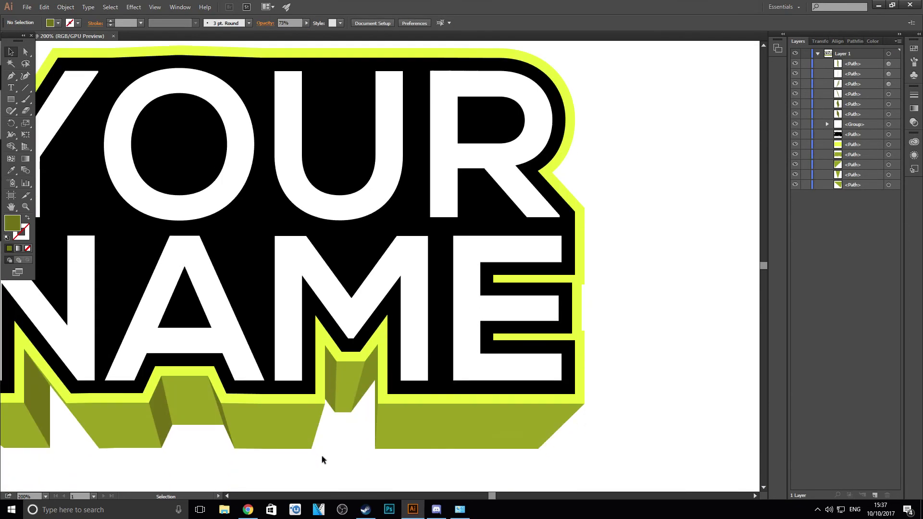
{"action": "left_click", "coordinate": [402, 317]}
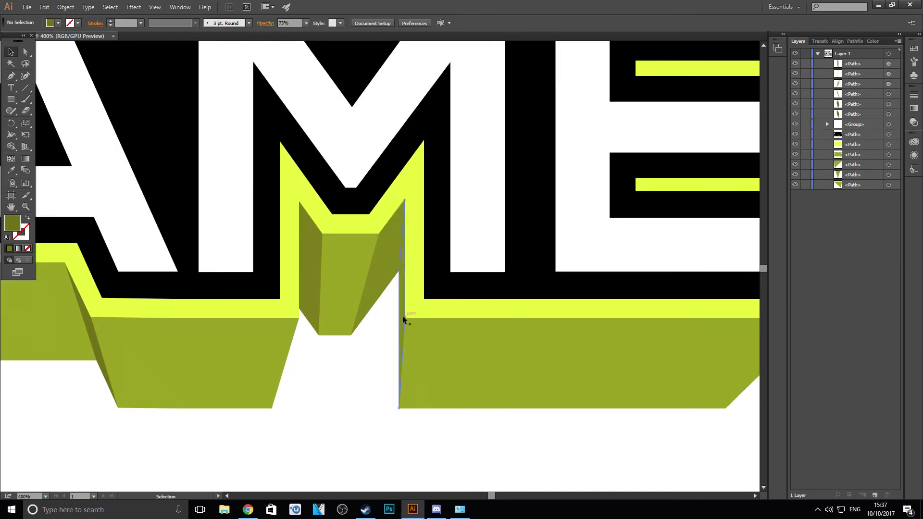
{"action": "left_click", "coordinate": [307, 23]}
{"action": "left_click_drag", "start_coordinate": [289, 35], "coordinate": [295, 32]}
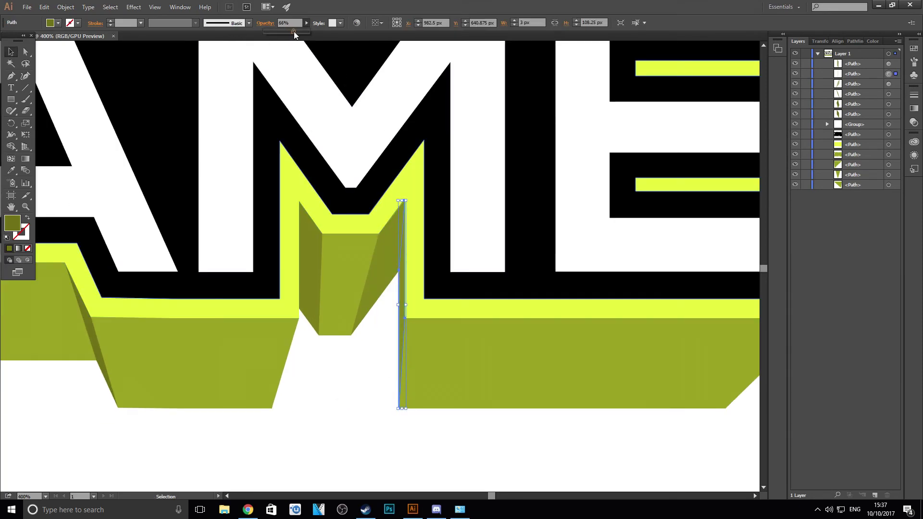
{"action": "left_click", "coordinate": [323, 414]}
Step: Select the yellow-green outline and raise its upper-edge anchor between the O and U by about 2.6 px
{"action": "key", "text": "ctrl+minus"}
{"action": "key", "text": "ctrl+minus"}
{"action": "key", "text": "ctrl+minus"}
{"action": "key", "text": "ctrl+minus"}
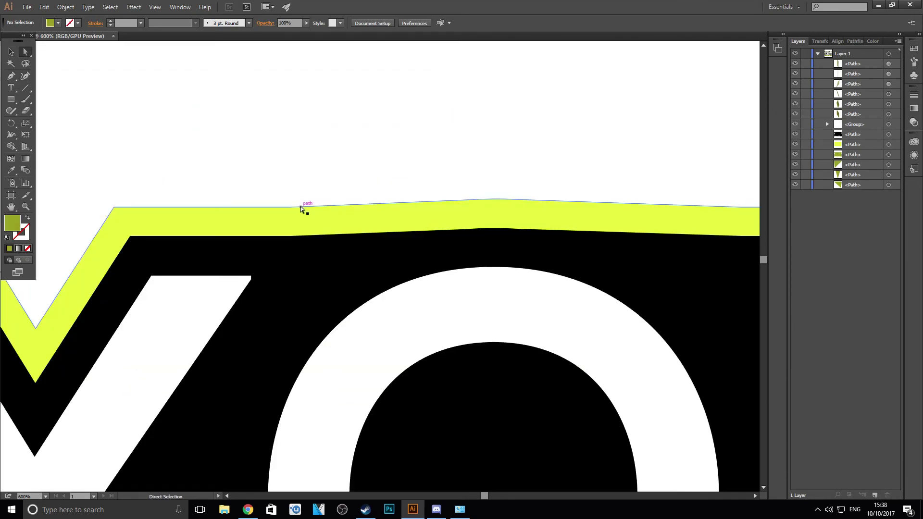
{"action": "scroll", "coordinate": [335, 251], "scroll_direction": "down", "scroll_amount": 4}
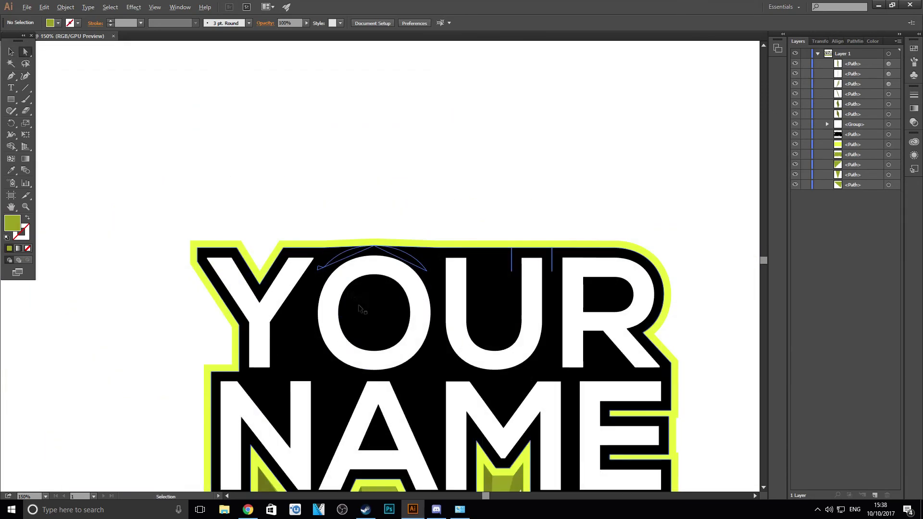
{"action": "scroll", "coordinate": [465, 367], "scroll_direction": "down", "scroll_amount": 3}
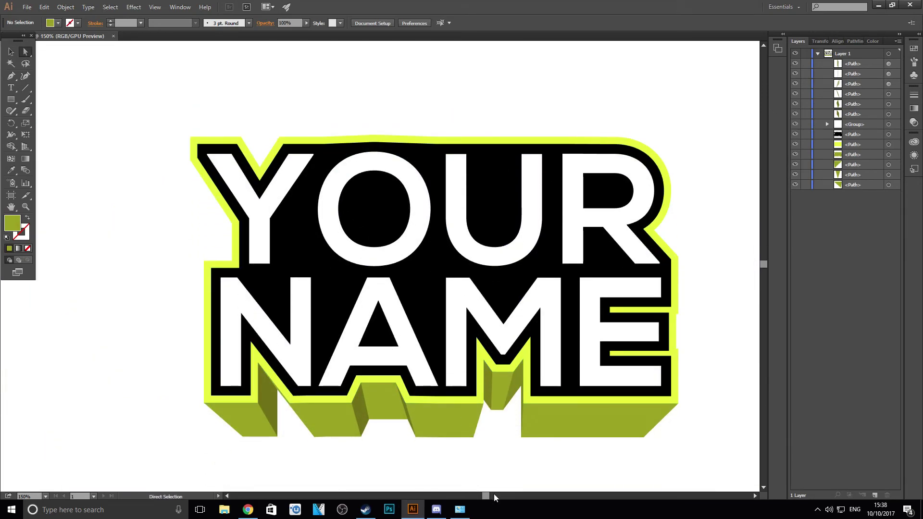
{"action": "left_click_drag", "start_coordinate": [487, 497], "coordinate": [488, 495]}
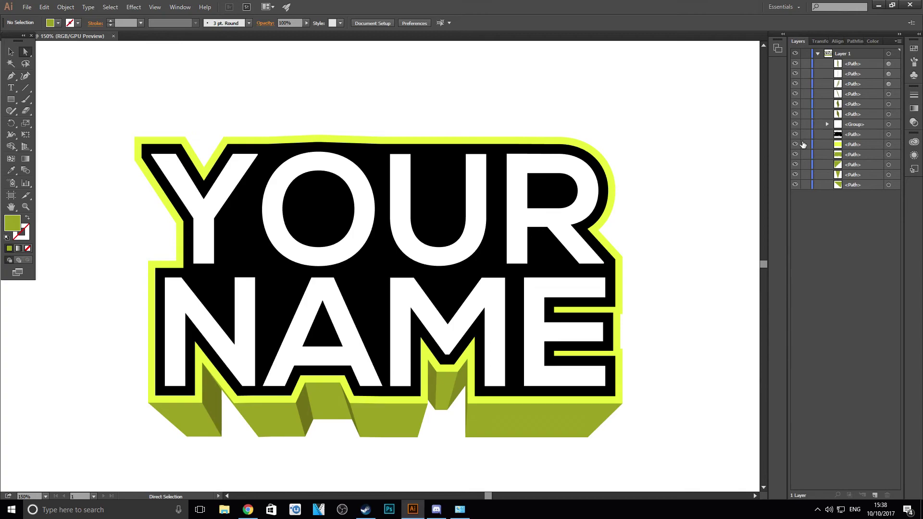
{"action": "left_click", "coordinate": [889, 134]}
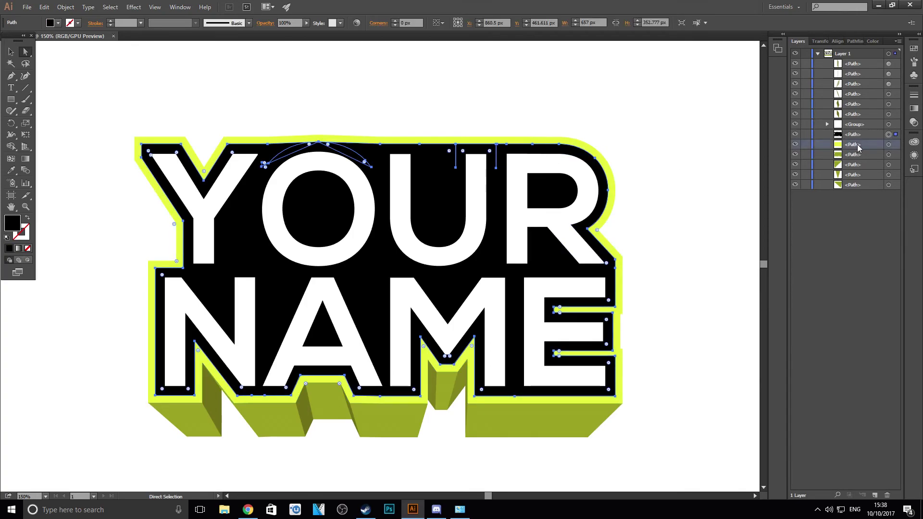
{"action": "left_click", "coordinate": [889, 145]}
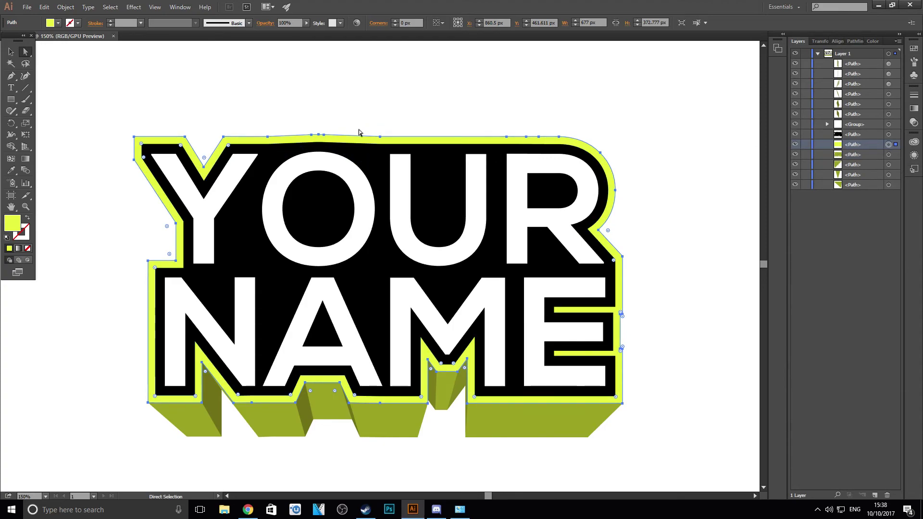
{"action": "scroll", "coordinate": [369, 129], "scroll_direction": "up", "scroll_amount": 2}
{"action": "scroll", "coordinate": [383, 137], "scroll_direction": "up", "scroll_amount": 1}
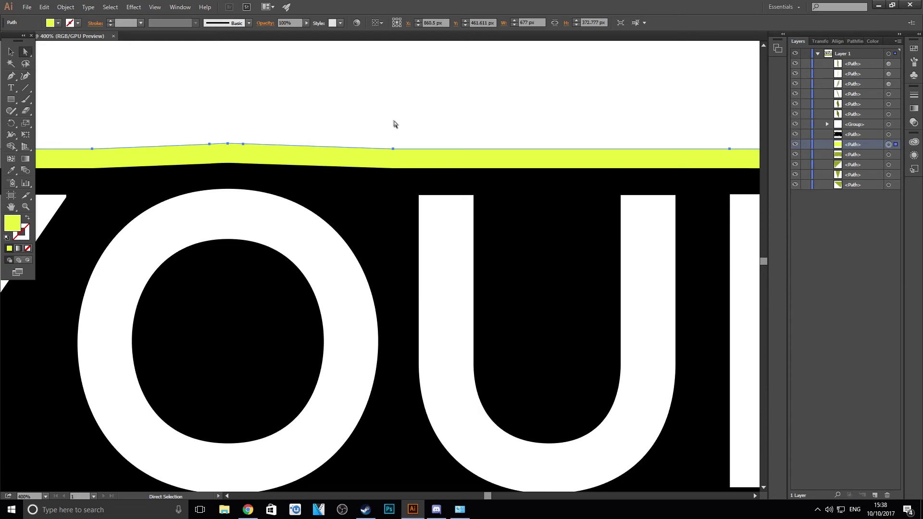
{"action": "left_click_drag", "start_coordinate": [393, 148], "coordinate": [394, 149]}
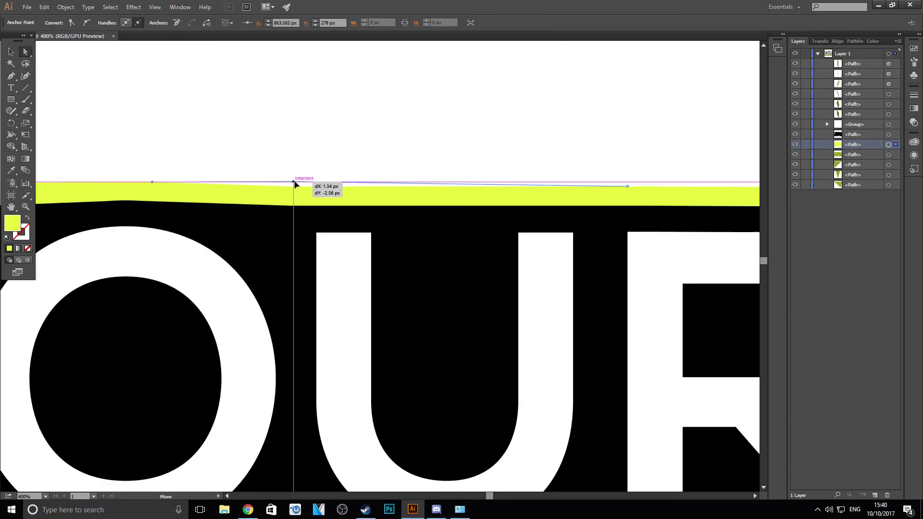
{"action": "left_click_drag", "start_coordinate": [295, 183], "coordinate": [294, 183]}
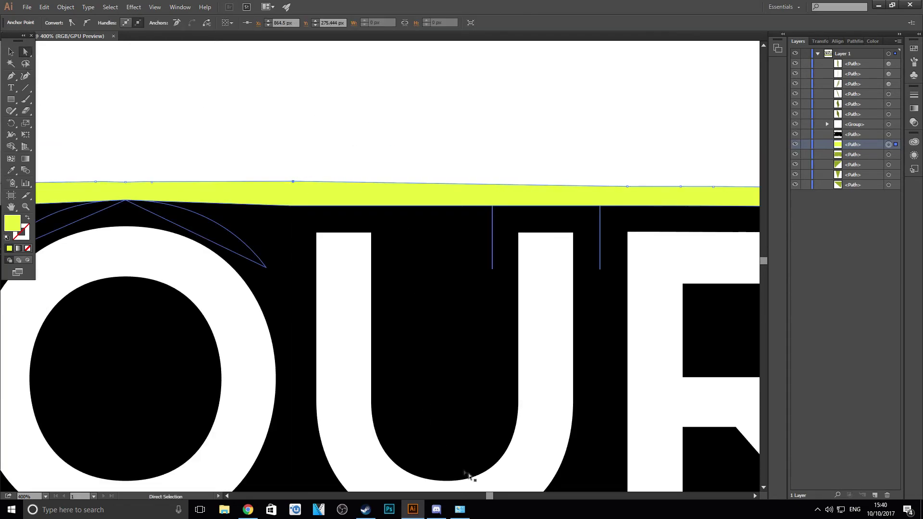
Step: Raise the outline's upper-edge anchors over the U and R to form one straight edge into the R's curve, then deselect
{"action": "left_click_drag", "start_coordinate": [492, 495], "coordinate": [492, 498]}
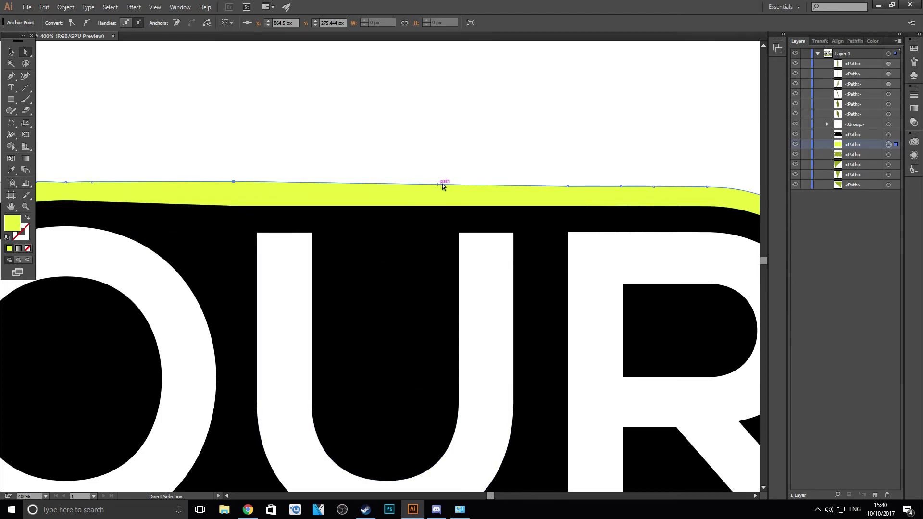
{"action": "left_click_drag", "start_coordinate": [568, 186], "coordinate": [568, 180]}
{"action": "left_click_drag", "start_coordinate": [708, 186], "coordinate": [705, 186]}
{"action": "left_click_drag", "start_coordinate": [622, 186], "coordinate": [661, 180]}
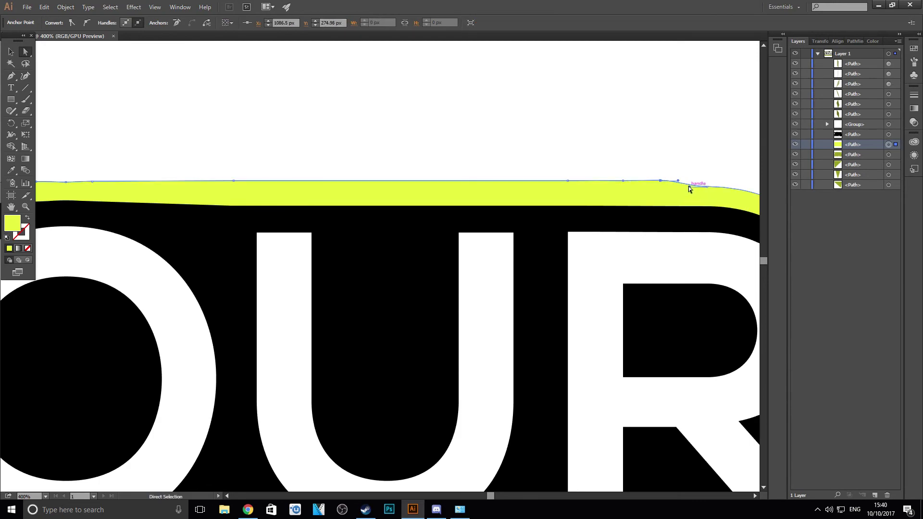
{"action": "left_click_drag", "start_coordinate": [707, 189], "coordinate": [708, 182]}
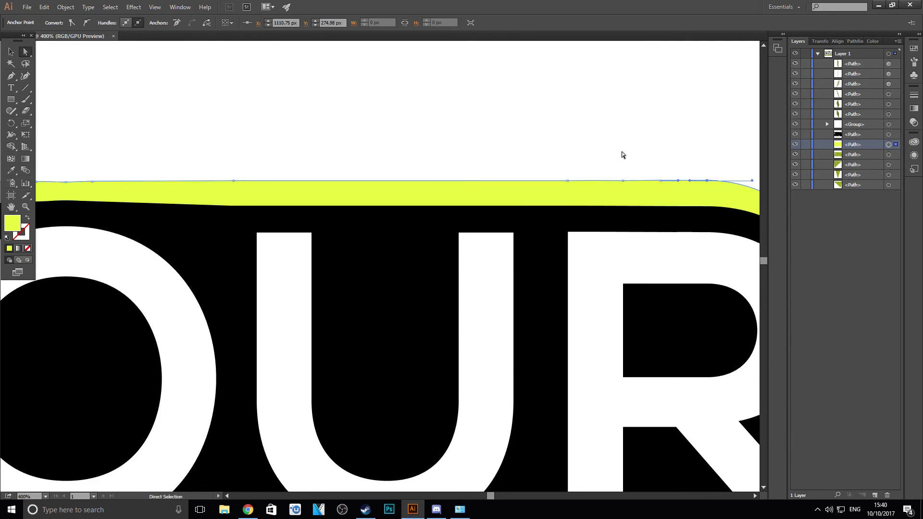
{"action": "left_click", "coordinate": [621, 151]}
Step: Lower the peak of the black backing above the O slightly to flatten its upper edge, then deselect
{"action": "scroll", "coordinate": [550, 161], "scroll_direction": "down", "scroll_amount": 4}
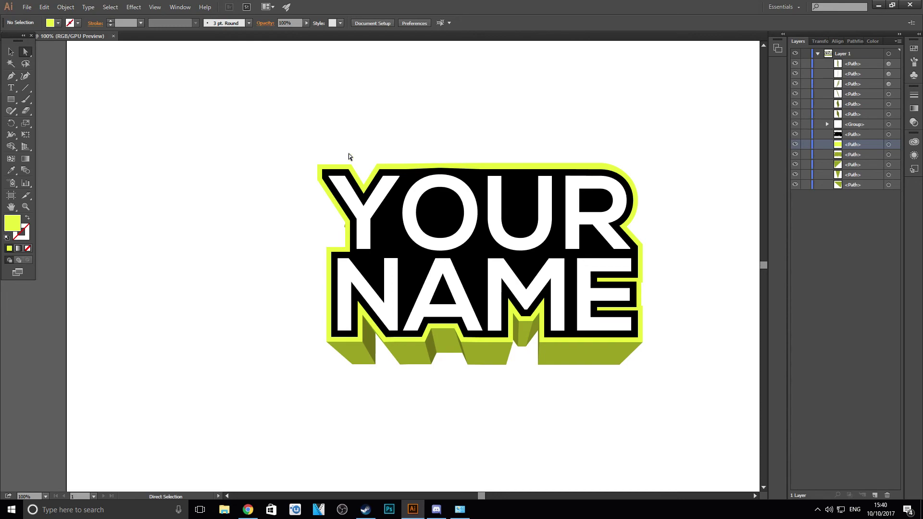
{"action": "scroll", "coordinate": [424, 172], "scroll_direction": "up", "scroll_amount": 6}
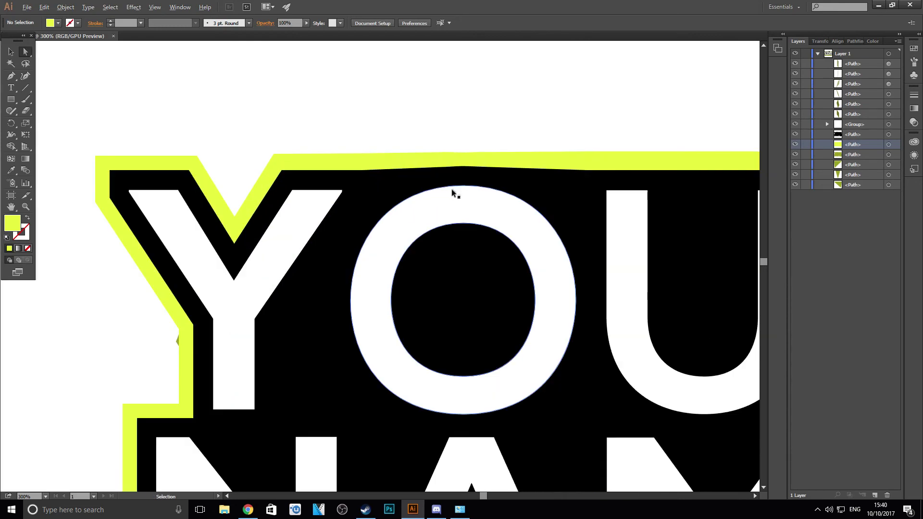
{"action": "scroll", "coordinate": [469, 149], "scroll_direction": "up", "scroll_amount": 2}
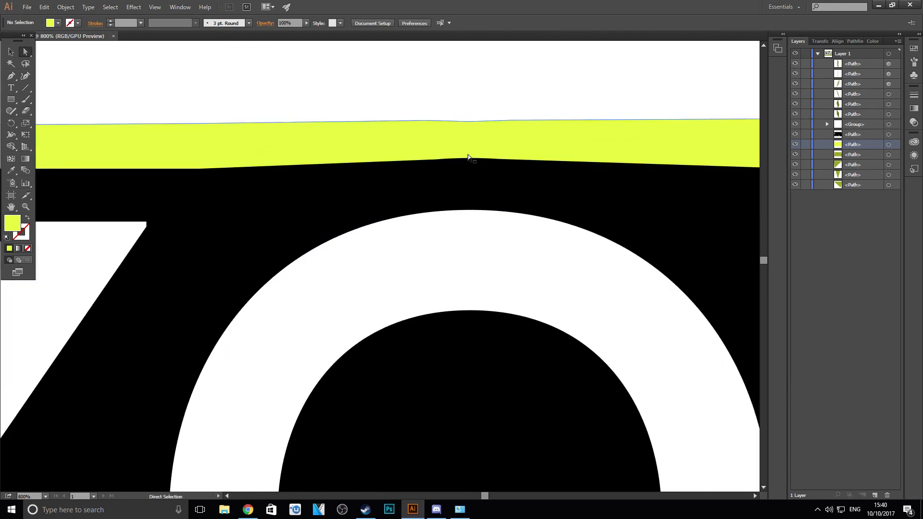
{"action": "left_click", "coordinate": [469, 159]}
{"action": "left_click_drag", "start_coordinate": [470, 159], "coordinate": [466, 164]}
{"action": "left_click", "coordinate": [434, 111]}
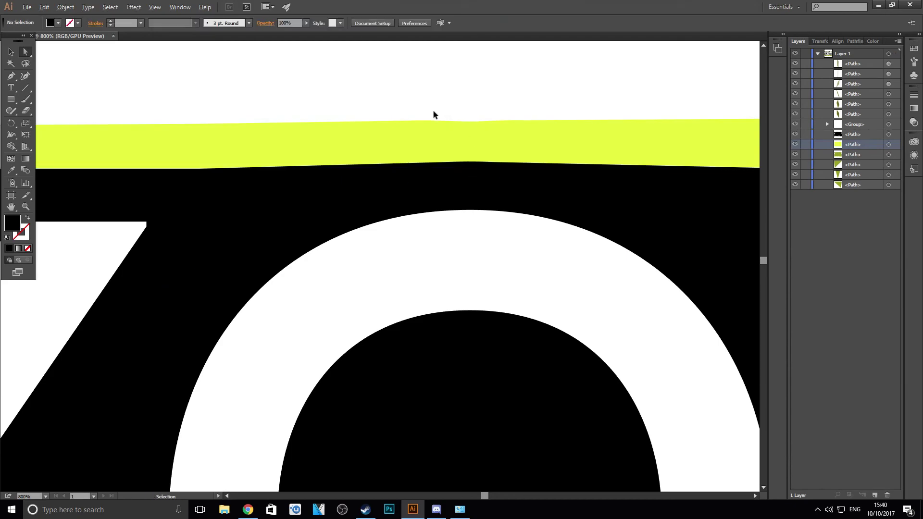
Step: Move the two inset corners of the yellow-green outline beside the E outward, flush with the rest of that vertical edge, and deselect
{"action": "key", "text": "ctrl+0"}
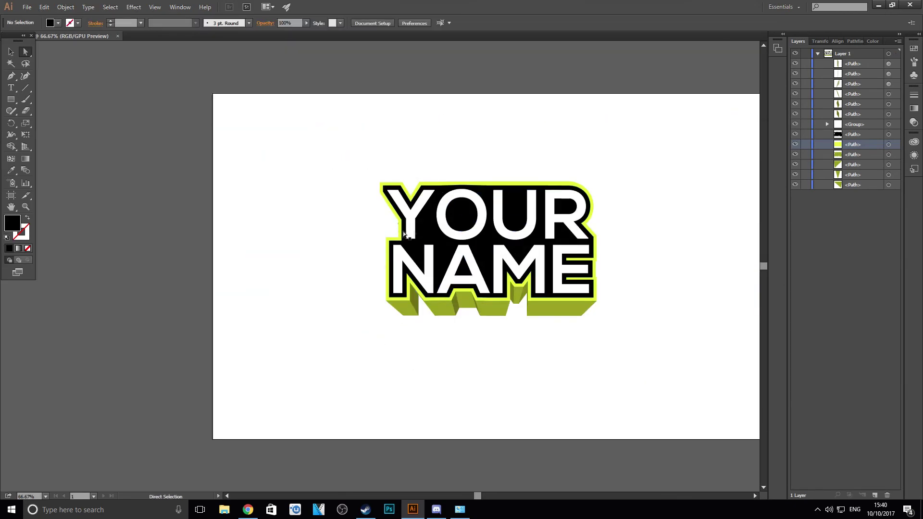
{"action": "scroll", "coordinate": [600, 293], "scroll_direction": "up", "scroll_amount": 6}
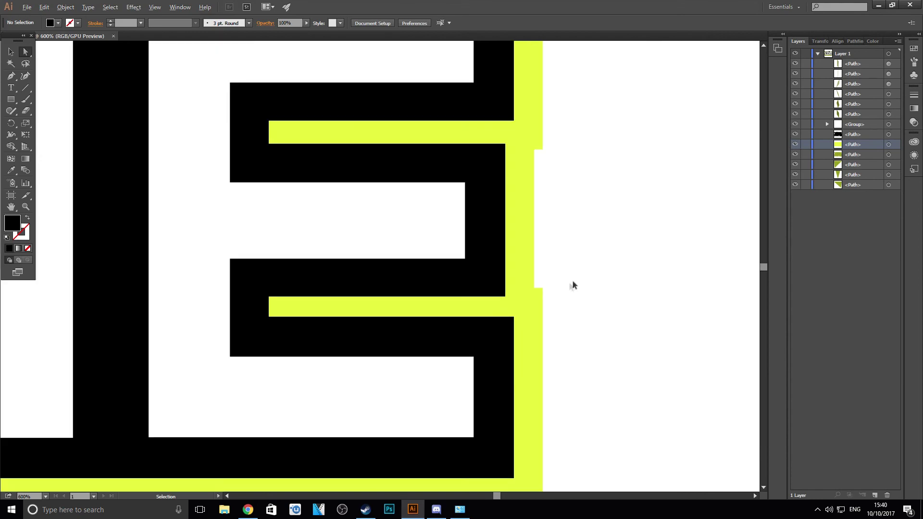
{"action": "left_click_drag", "start_coordinate": [536, 288], "coordinate": [543, 291]}
{"action": "left_click_drag", "start_coordinate": [534, 150], "coordinate": [543, 150]}
{"action": "left_click", "coordinate": [583, 182]}
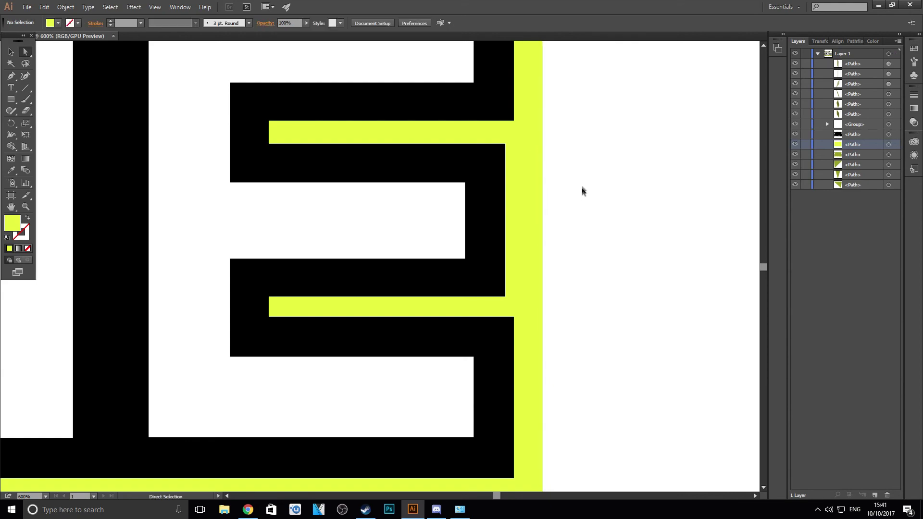
Step: Move the olive rear shape's protruding point beside the Y's stem inward behind the yellow-green outline and deselect
{"action": "scroll", "coordinate": [563, 221], "scroll_direction": "down", "scroll_amount": 4}
{"action": "scroll", "coordinate": [67, 154], "scroll_direction": "down", "scroll_amount": 3}
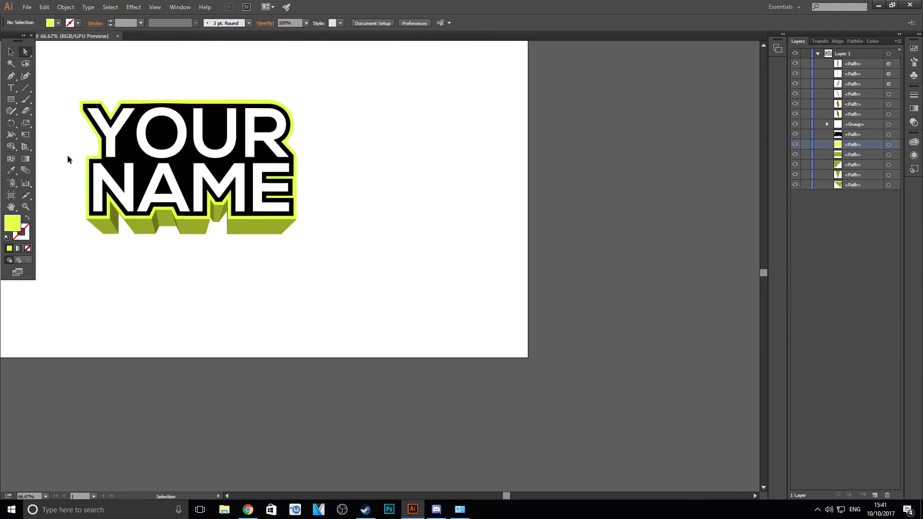
{"action": "scroll", "coordinate": [67, 154], "scroll_direction": "up", "scroll_amount": 4}
{"action": "scroll", "coordinate": [181, 128], "scroll_direction": "up", "scroll_amount": 5}
{"action": "left_click", "coordinate": [304, 134]}
{"action": "left_click_drag", "start_coordinate": [300, 135], "coordinate": [315, 137]}
{"action": "left_click", "coordinate": [237, 141]}
{"action": "key", "text": "ctrl+1"}
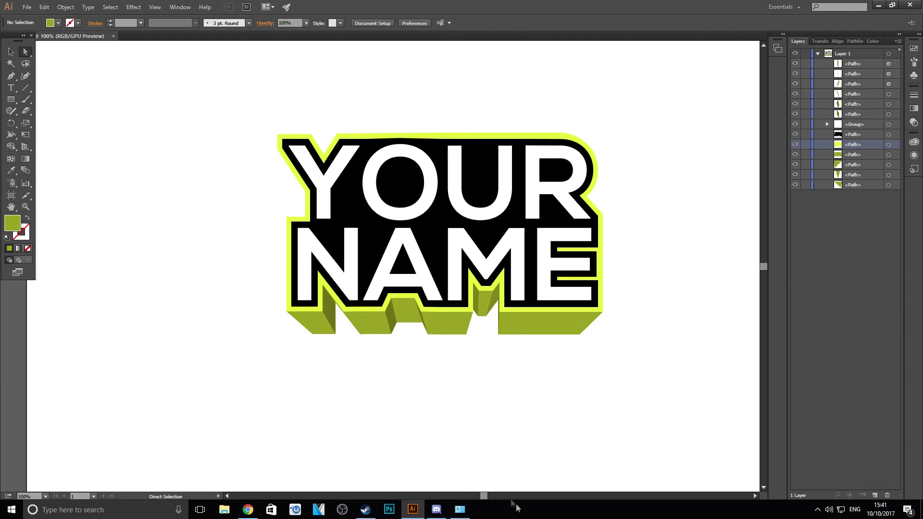
{"action": "left_click_drag", "start_coordinate": [485, 498], "coordinate": [489, 496]}
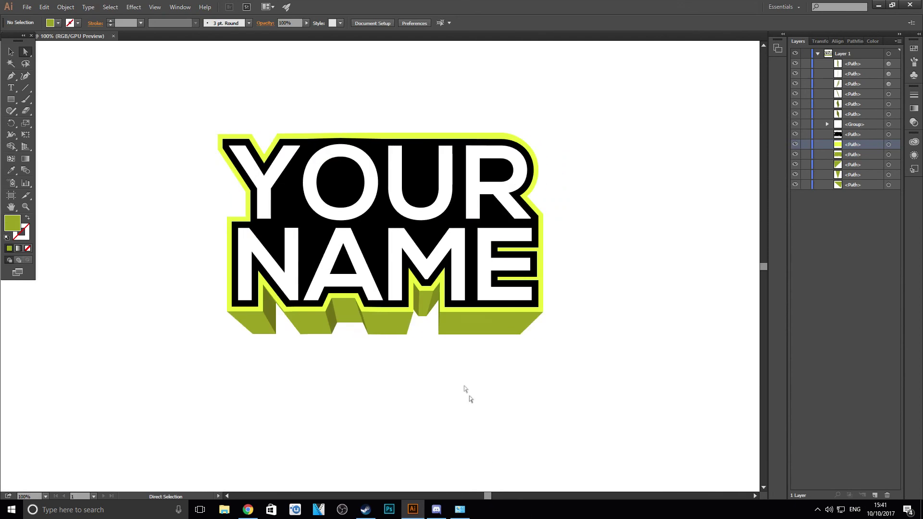
{"action": "scroll", "coordinate": [409, 369], "scroll_direction": "up", "scroll_amount": 2}
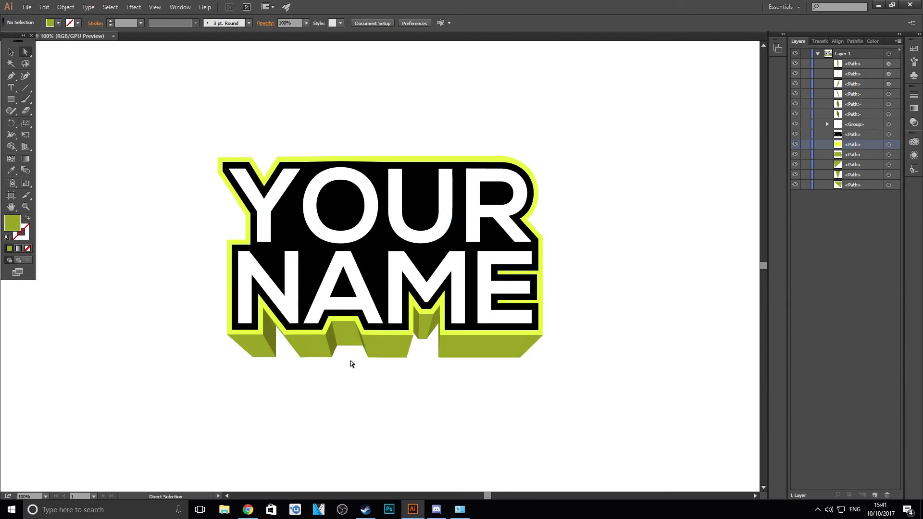